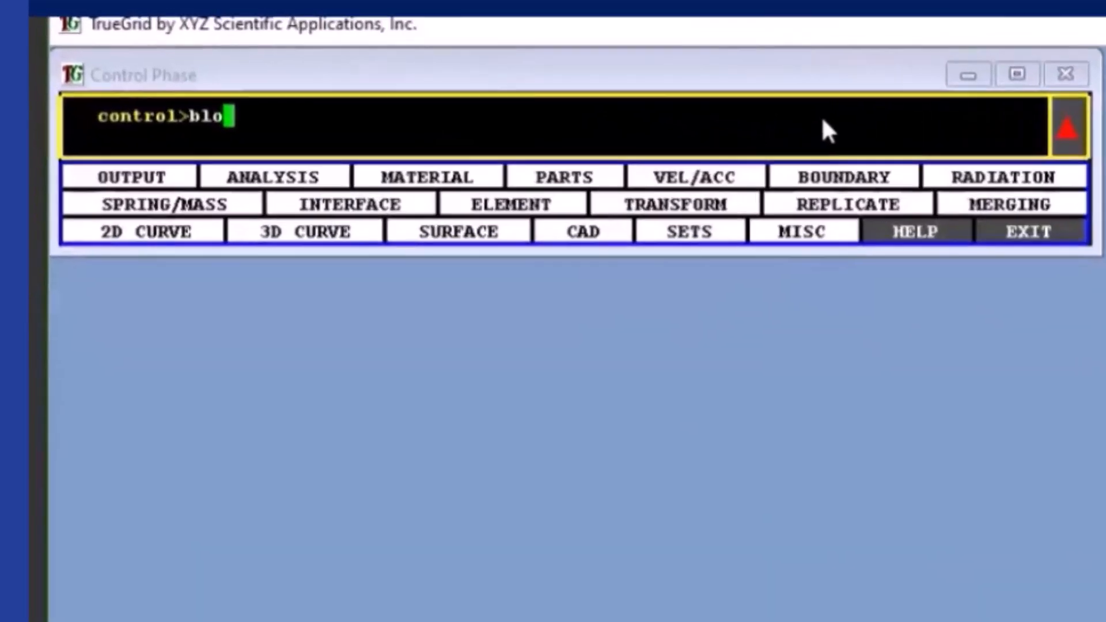
Step: Create a shell block part with the command block 1 6 11;1 6 11;-1; 0 1 2 0 1 2 0
text(6)
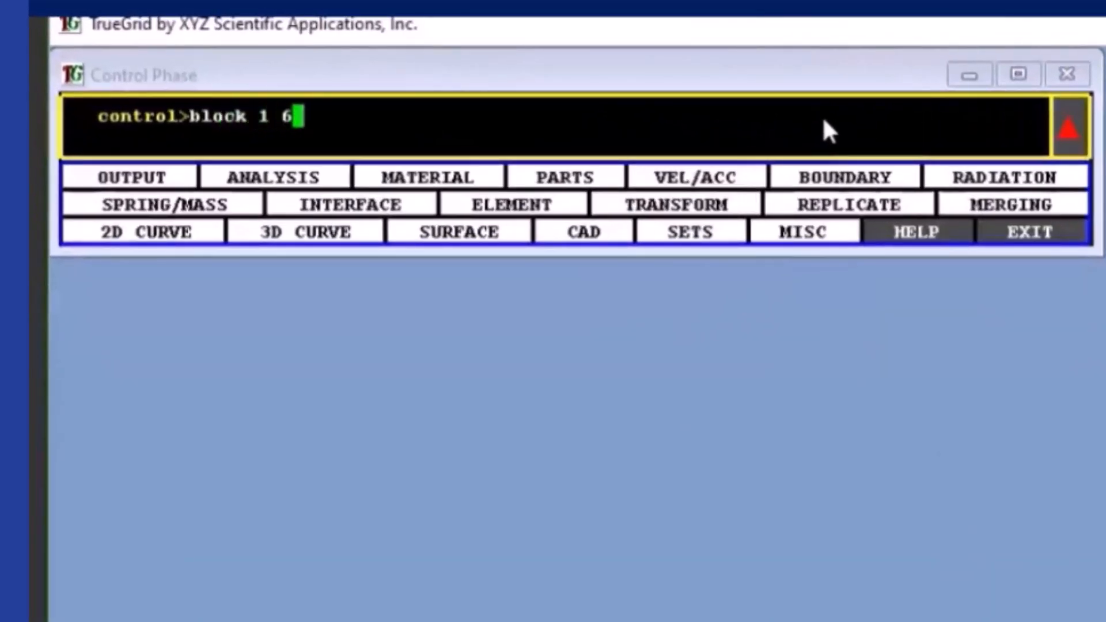
text( 11;1 6 11;)
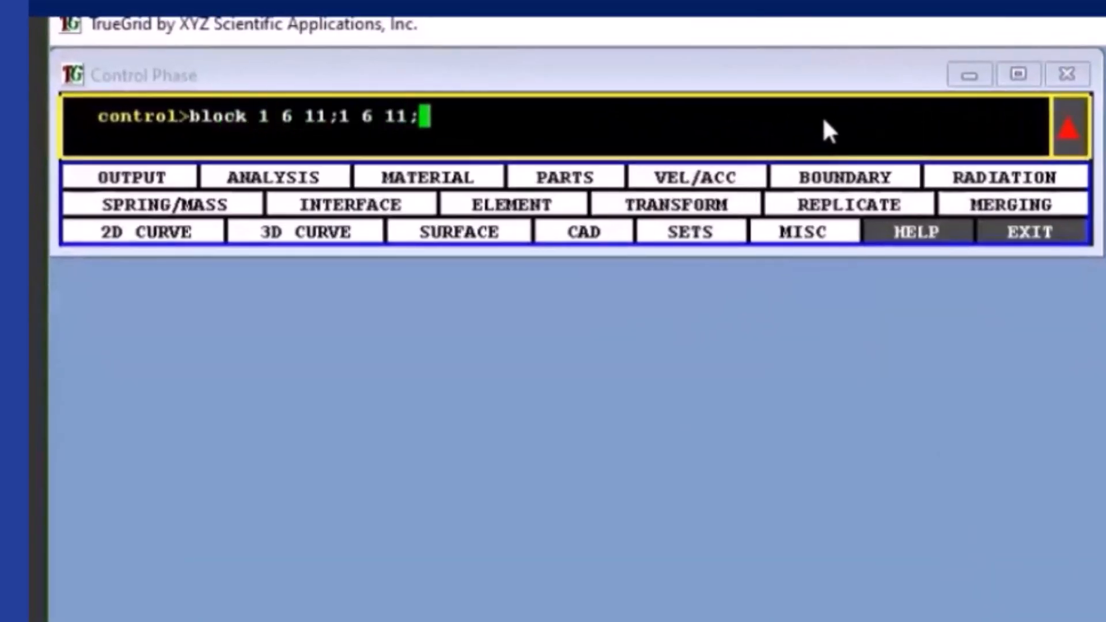
text(-1; )
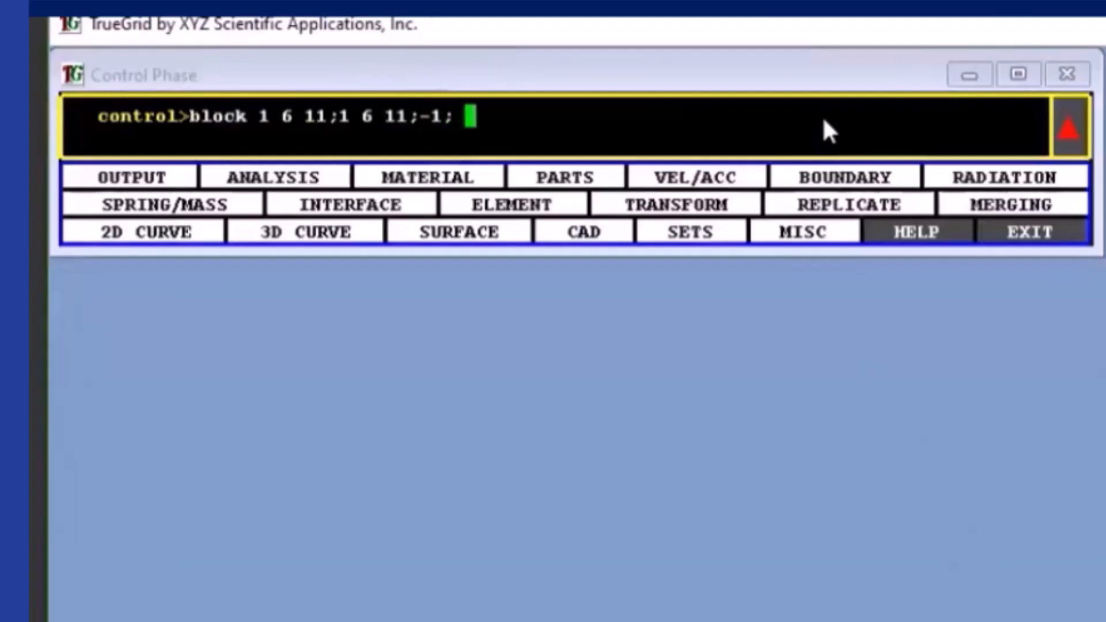
text(0 1 2 0 1 2 0)
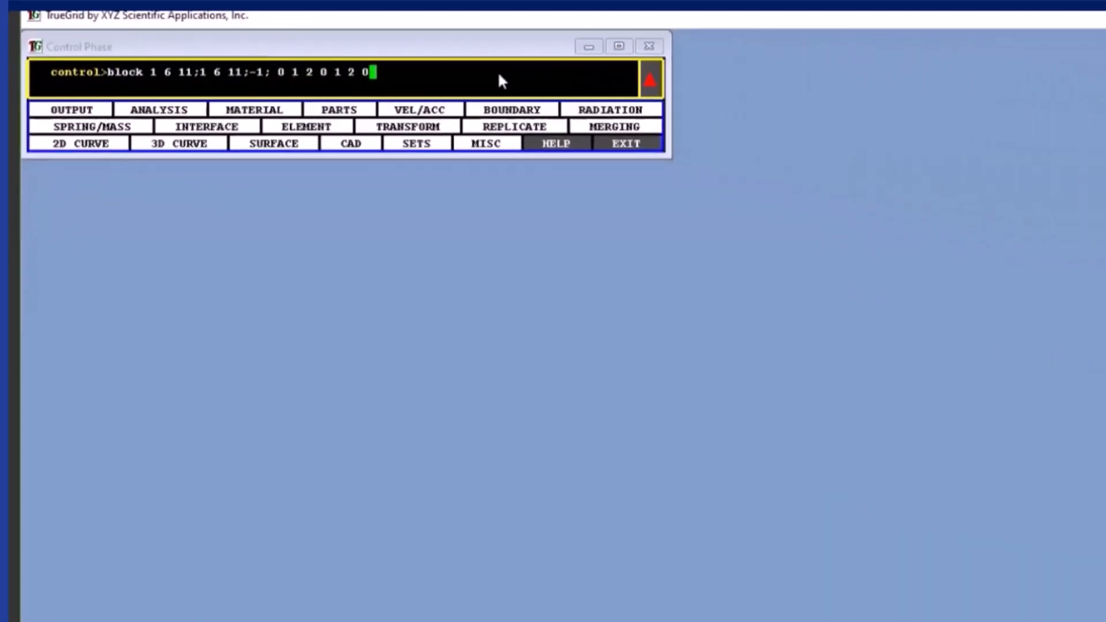
key(Return)
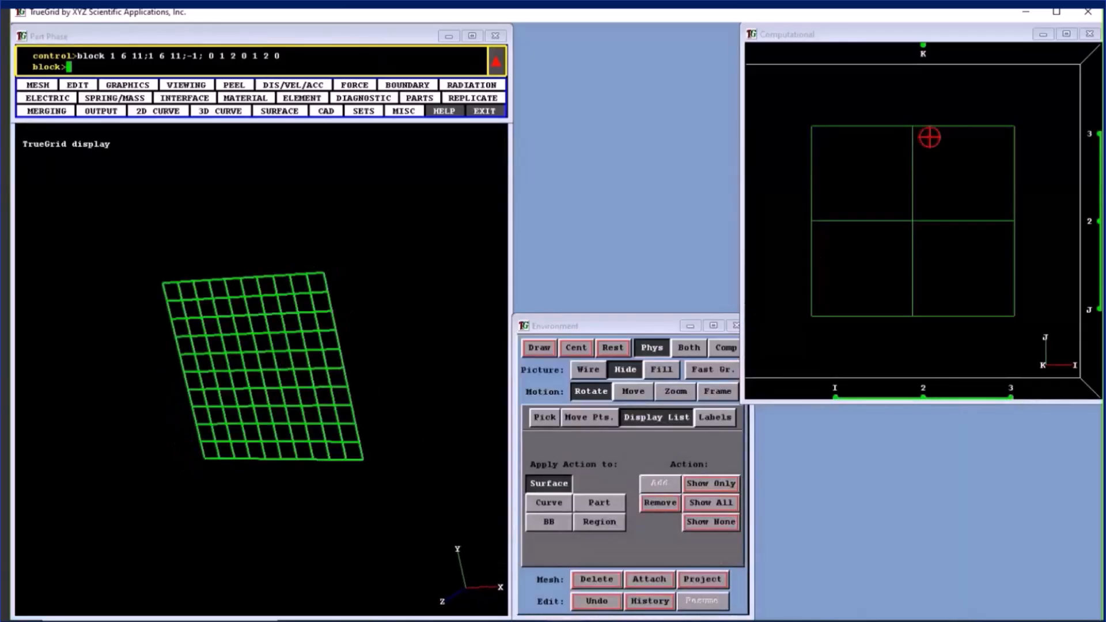
Step: Delete the mesh region spanning i 2–3 and j 2–3, and move vertex 3 2 1 freely to about x 1.90, y 1.64
drag(929, 137, 1014, 220)
click(597, 579)
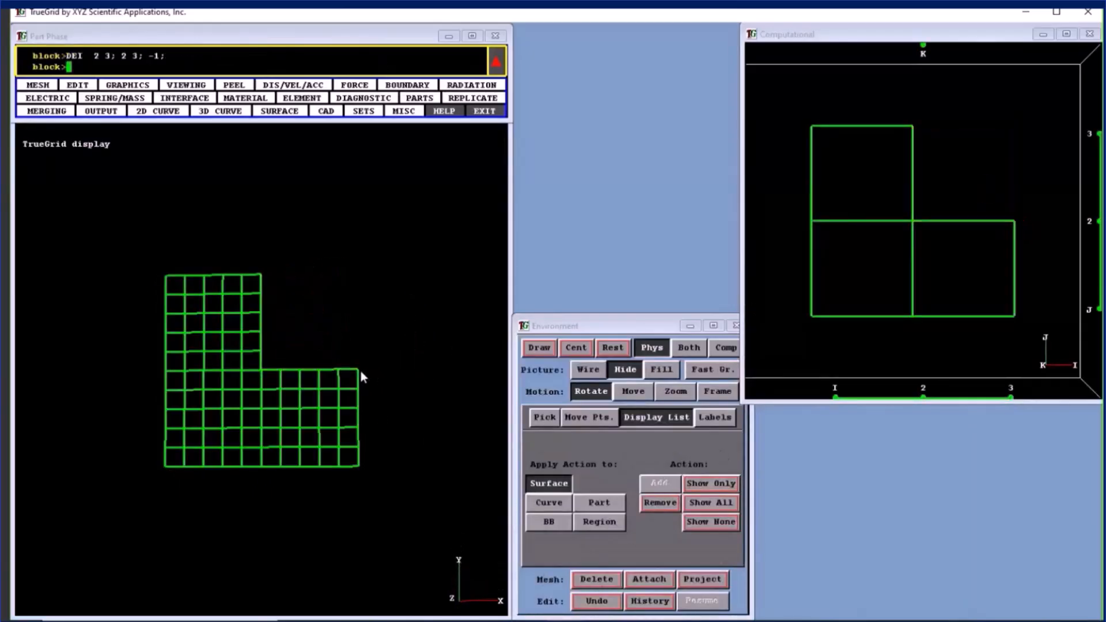
click(545, 418)
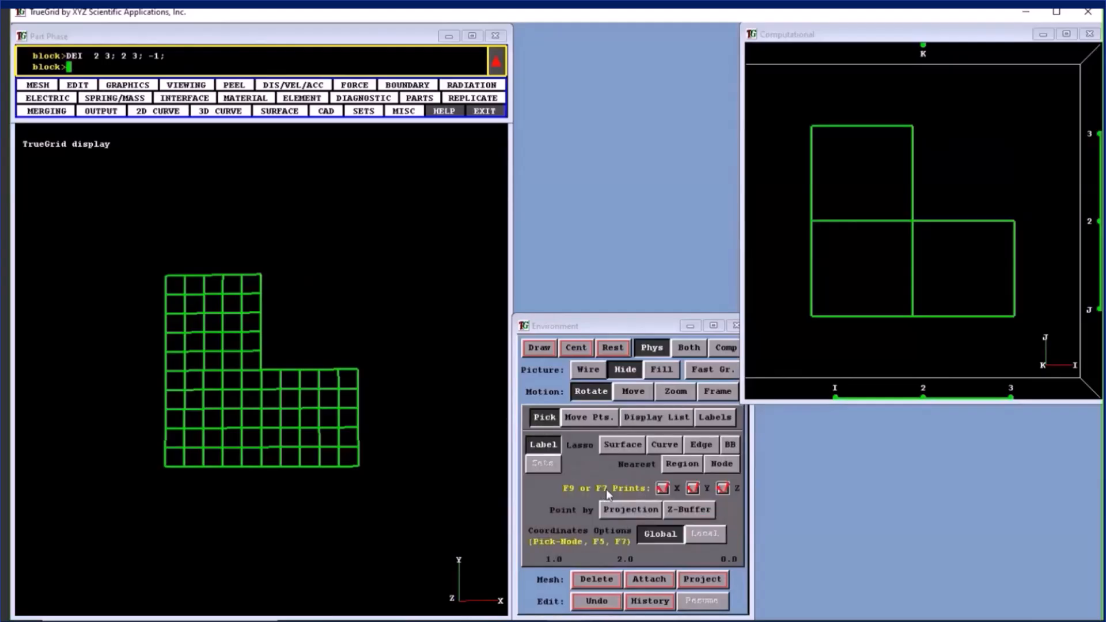
click(588, 418)
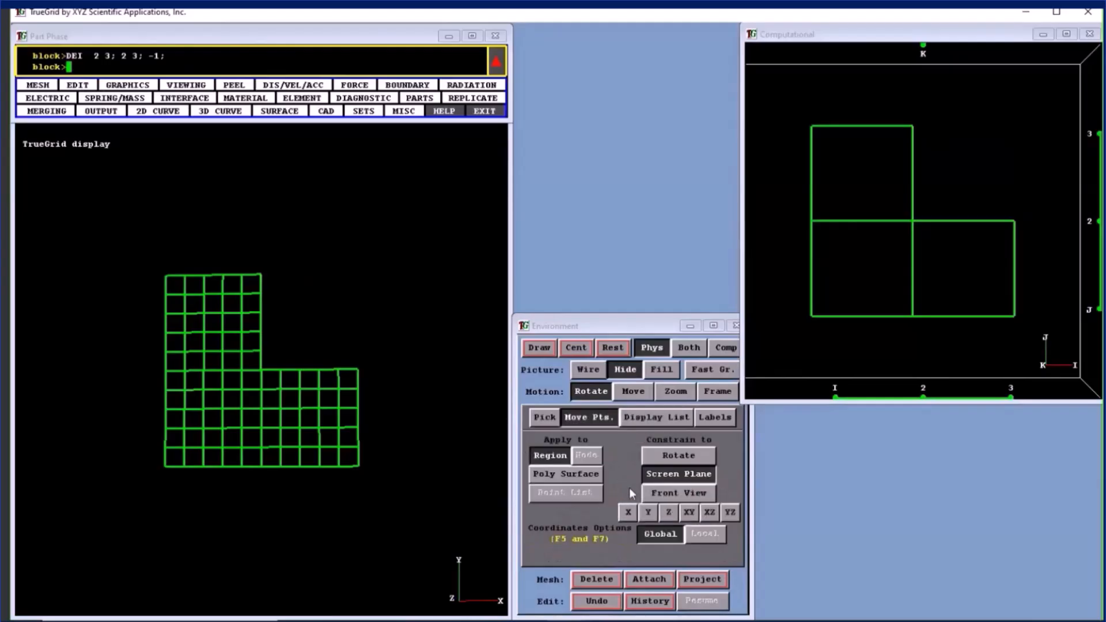
drag(358, 370, 348, 307)
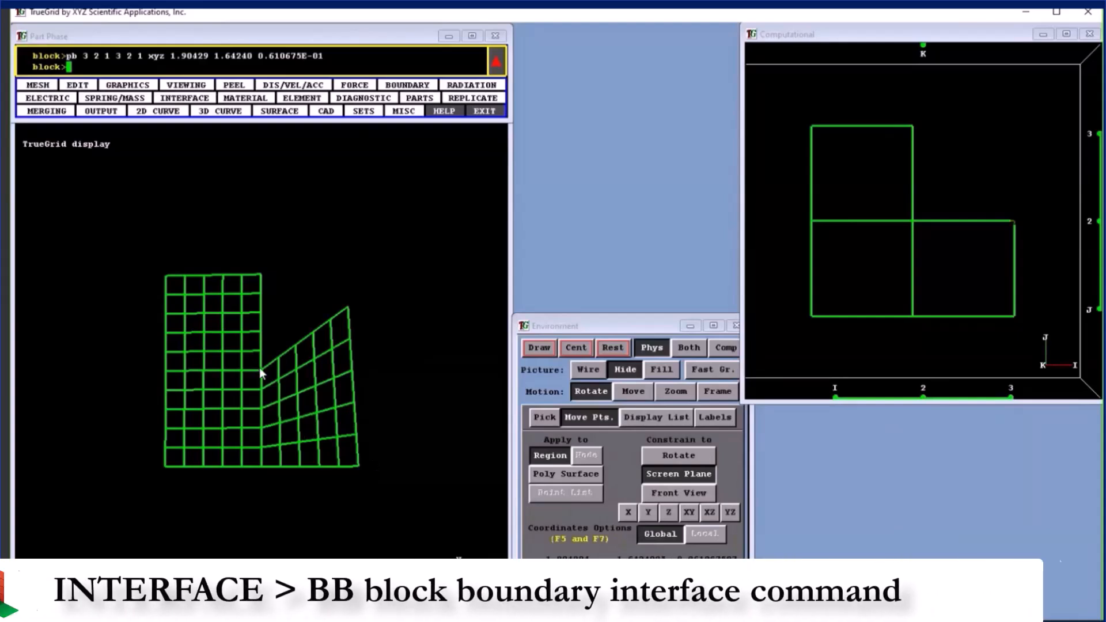
Step: Join the two edges of the notch with block boundary interface 1, using bb 2 2 1 3 2 1 1; and bb 2 2 1 2 3 1 1;, and redraw the mesh
text(bb 2 2 1 3 2 1 1;)
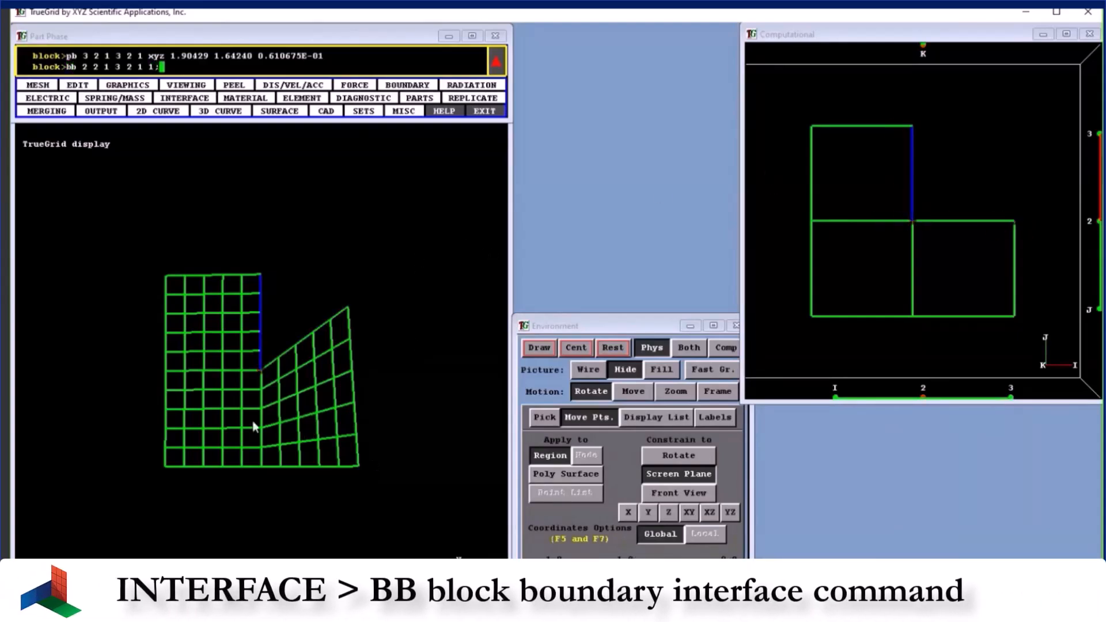
text(bb 2 2 1 2 3 1 1;)
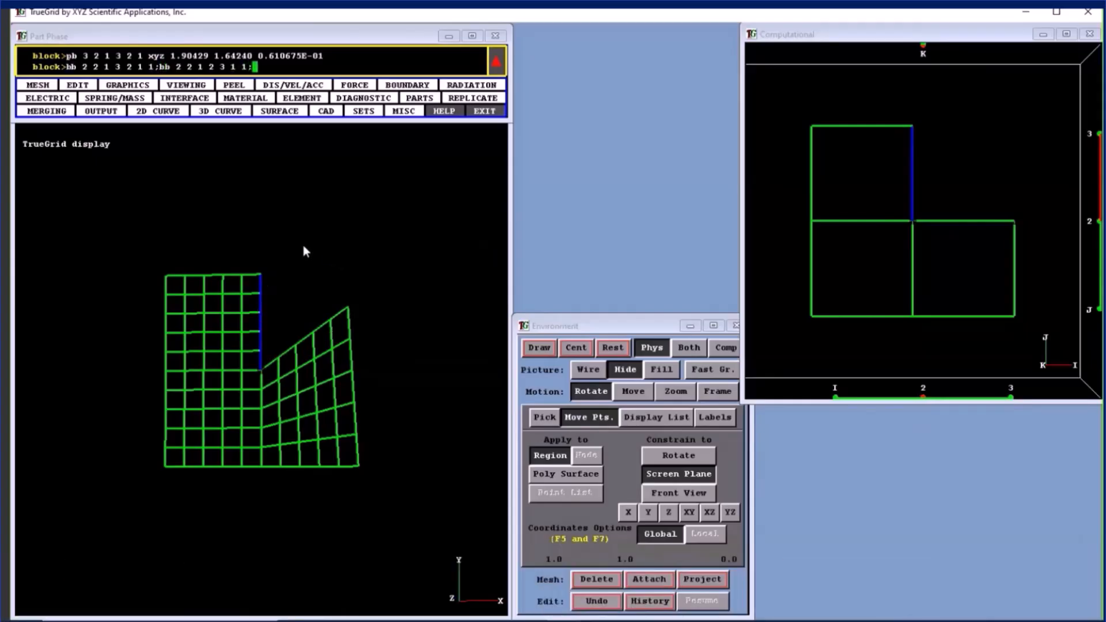
key(Return)
click(546, 347)
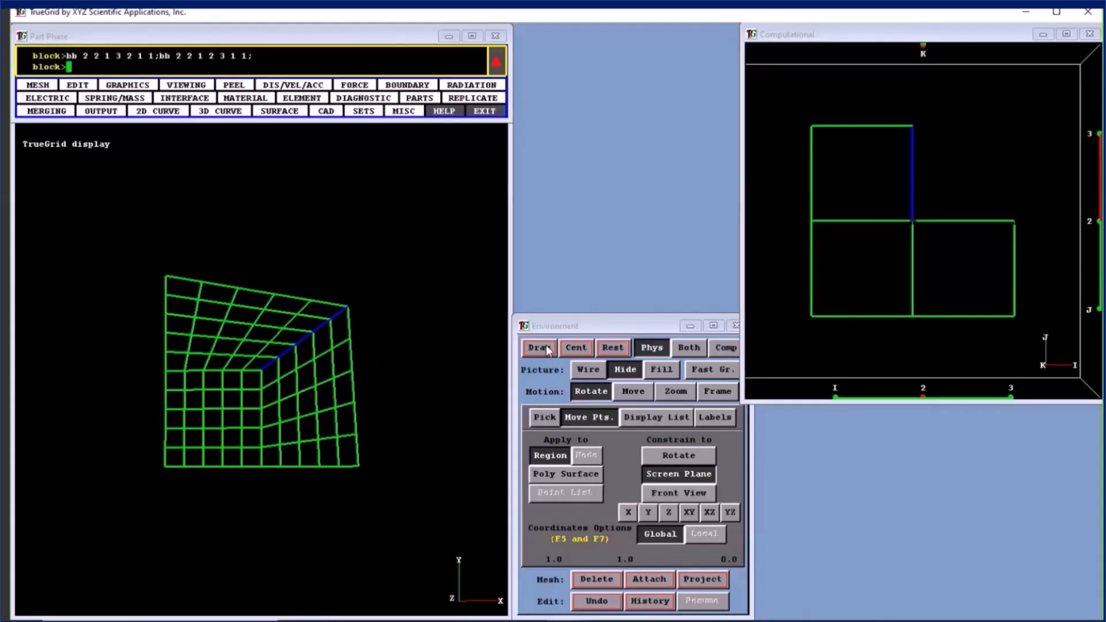
Step: Enter the merge phase and merge coincident nodes with stp tolerance .000001
text(merge)
key(Return)
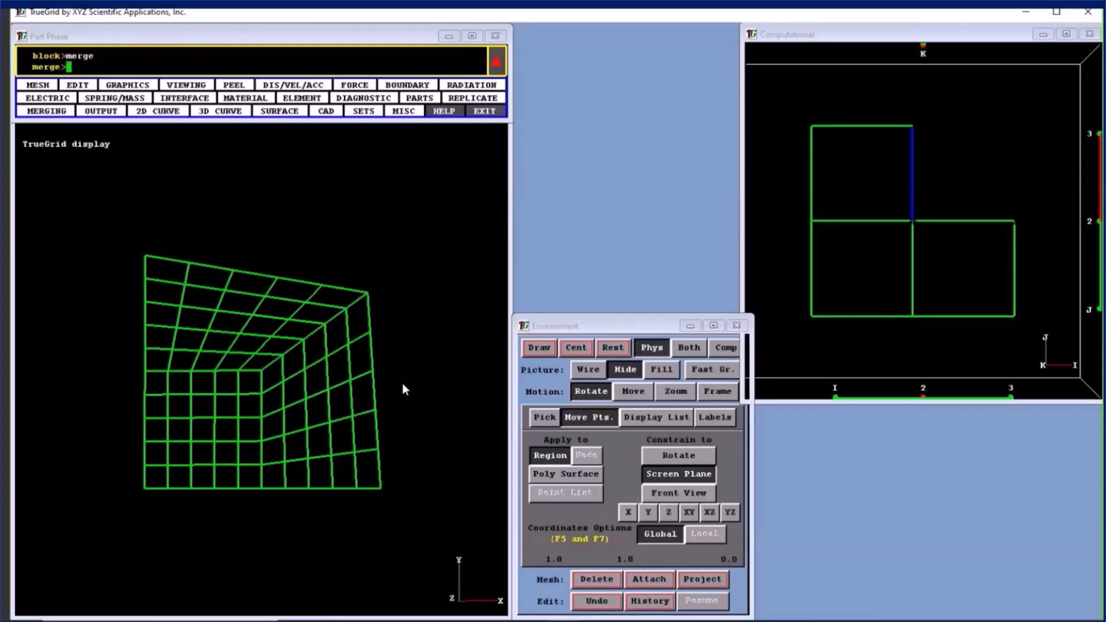
text(stp .000001)
key(Return)
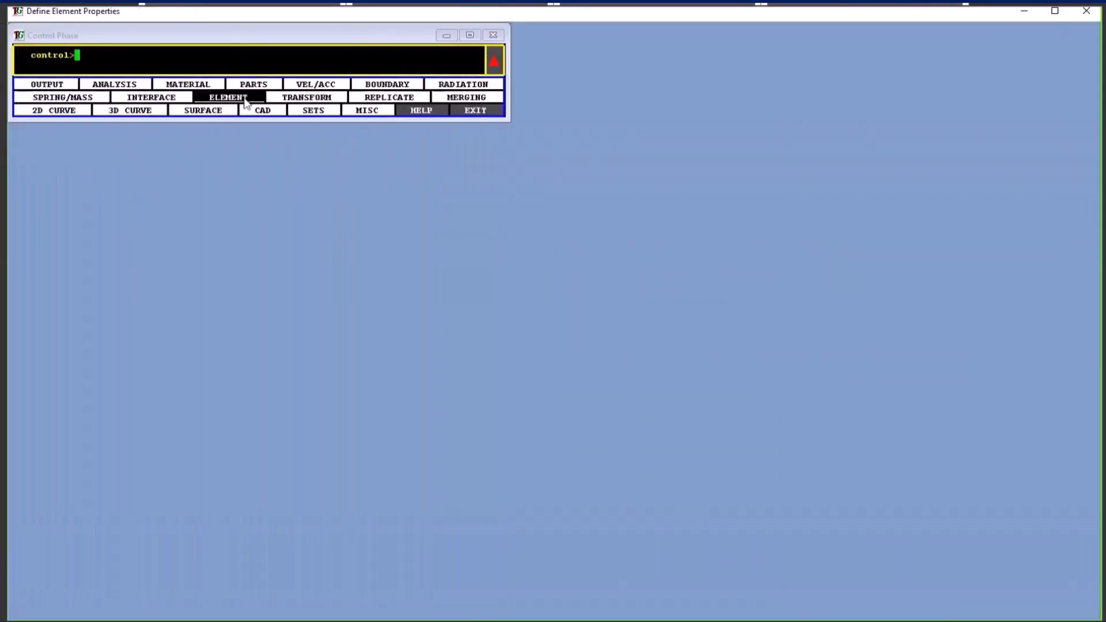
Step: Start a new Block part and set its i, j and k index lists each to 1 11
click(254, 87)
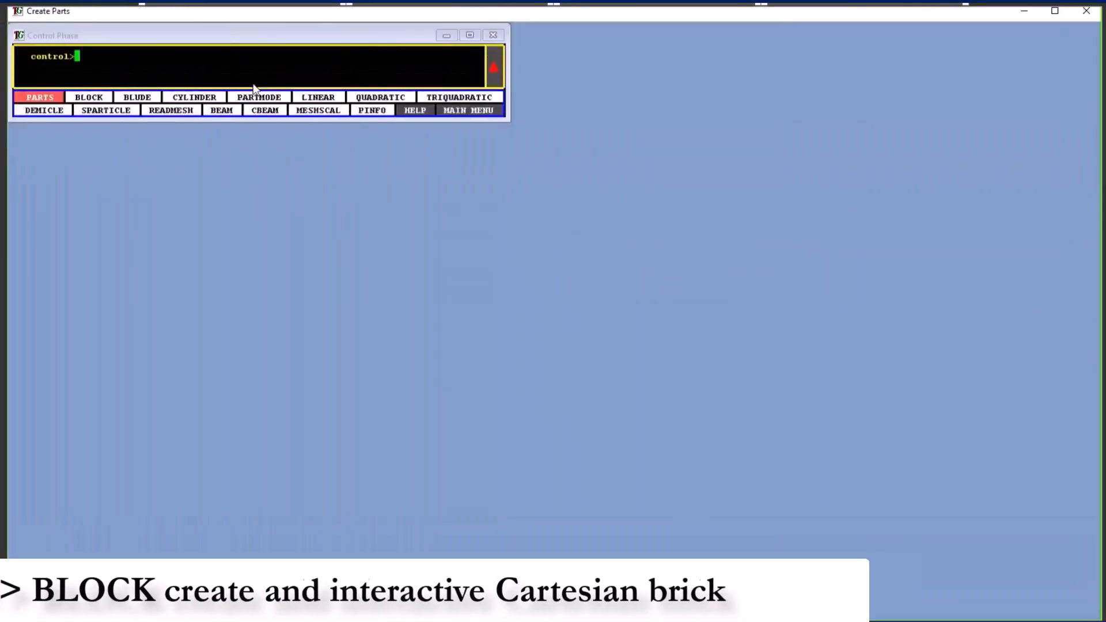
click(88, 95)
text(1 11)
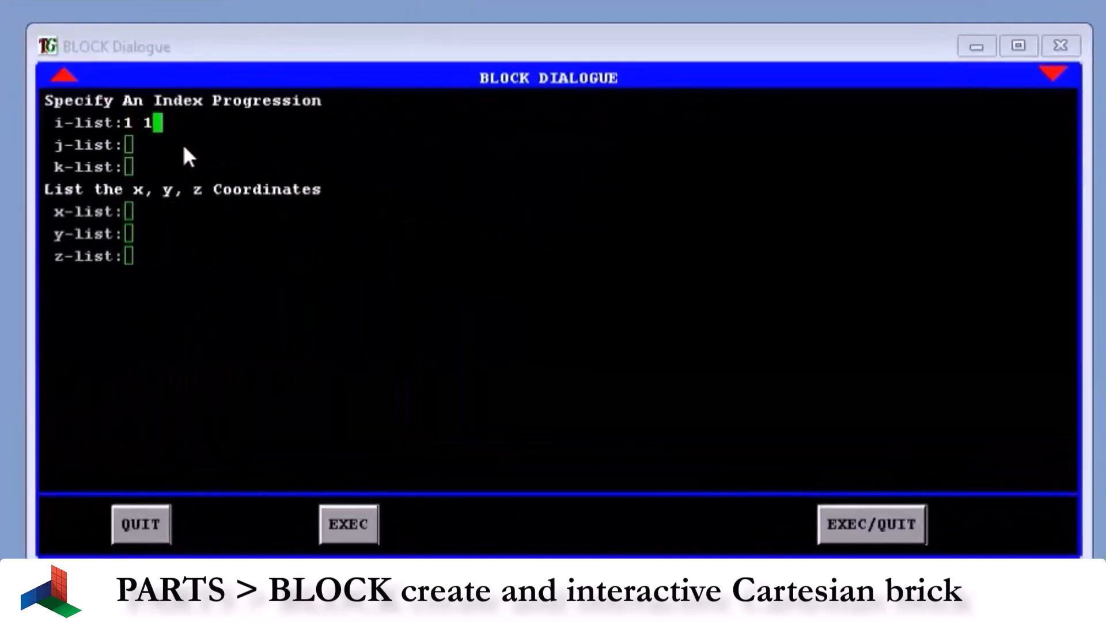
key(Return)
text(1 11)
key(Return)
text(1 11)
key(Return)
Step: Set the block's x, y and z coordinate lists each to -1 1 and generate the part
text(-1 1)
key(Return)
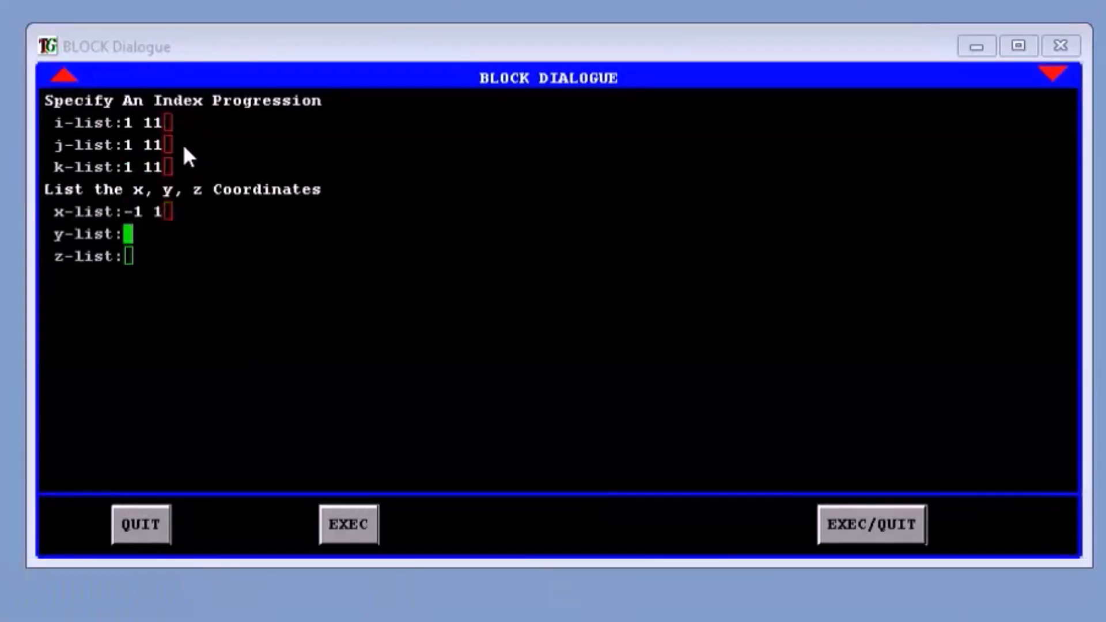
text(-1 1)
key(Return)
text(-1 1)
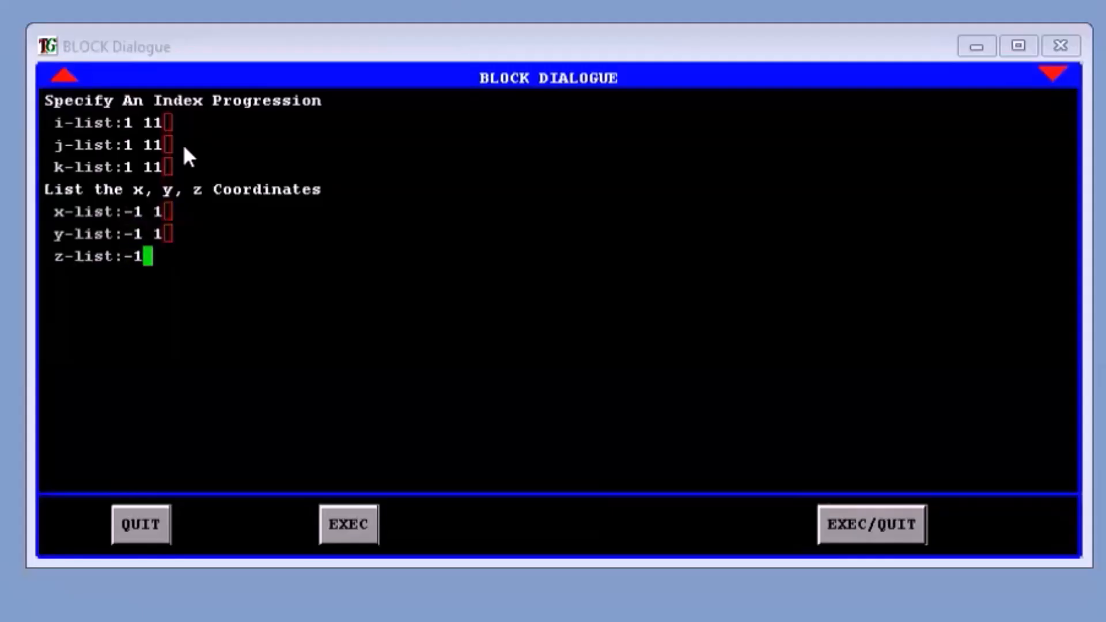
key(Return)
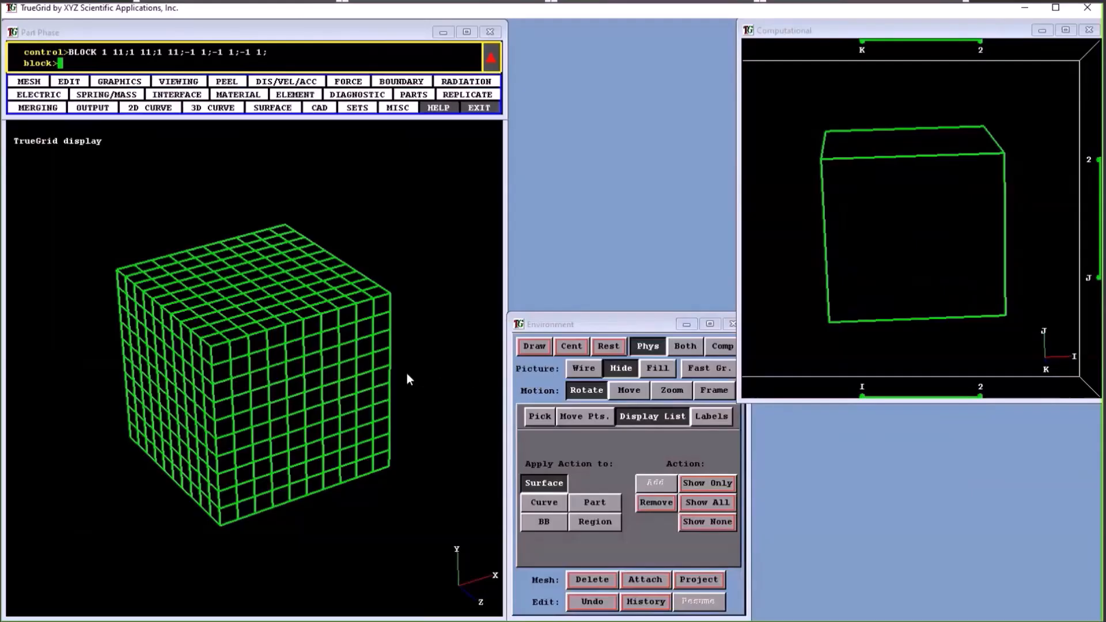
Step: Define surface number 1 as a sphere centred at 0, 0, 0 with radius 1
drag(407, 375, 279, 388)
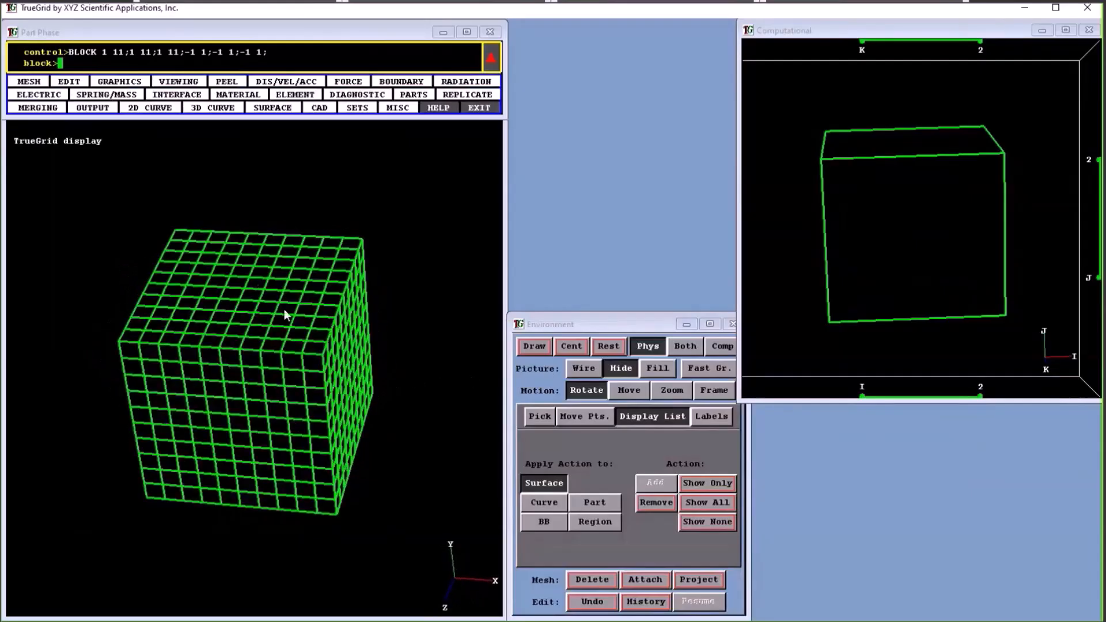
click(273, 107)
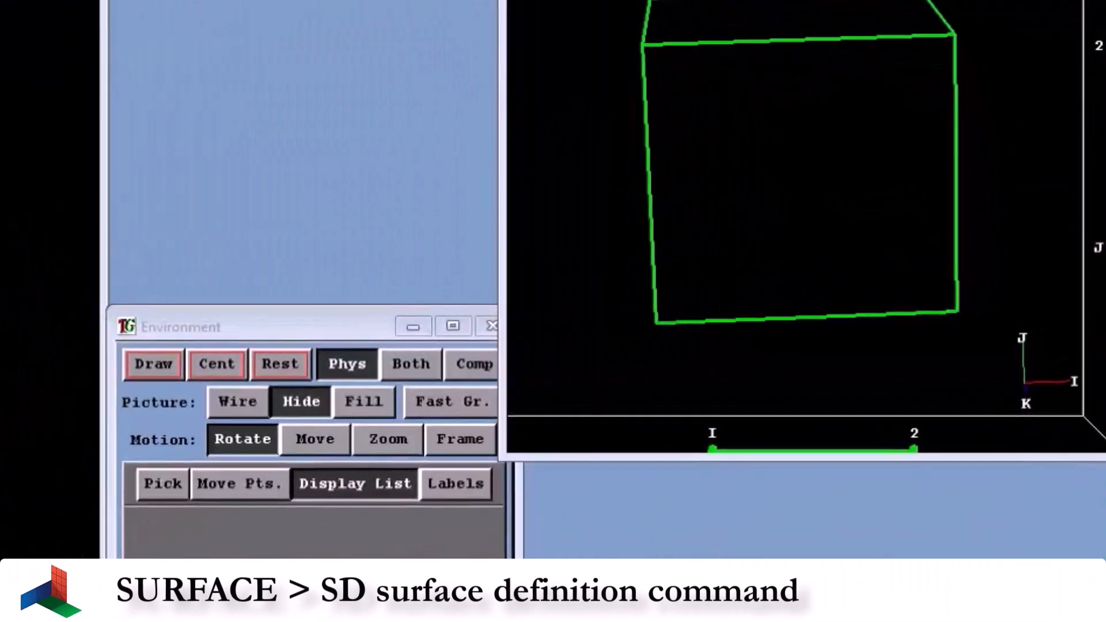
click(83, 82)
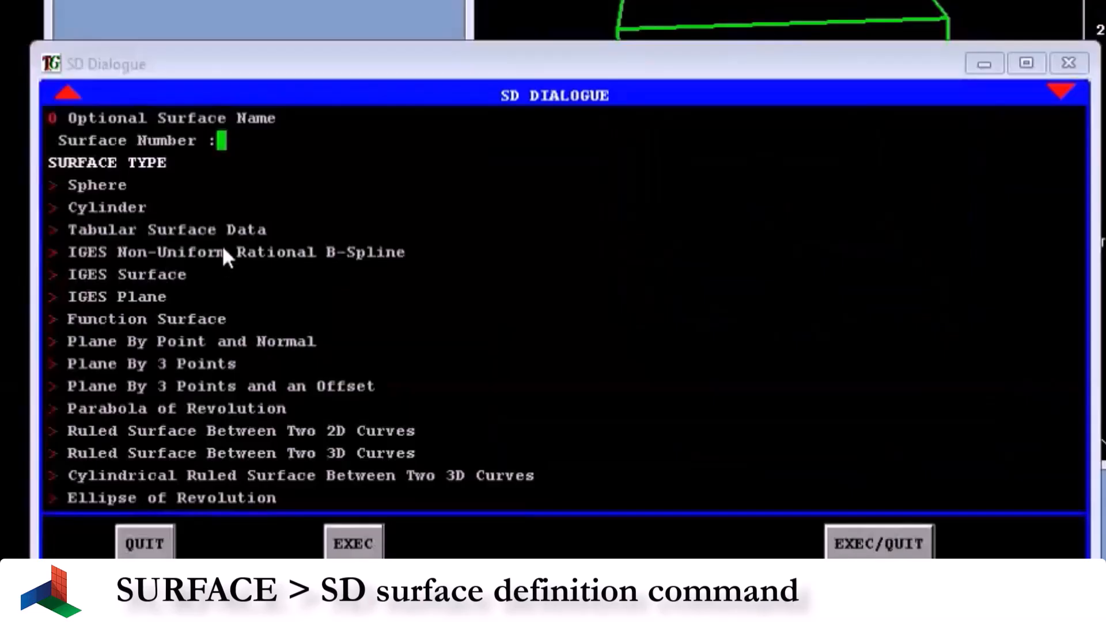
text(1)
click(103, 187)
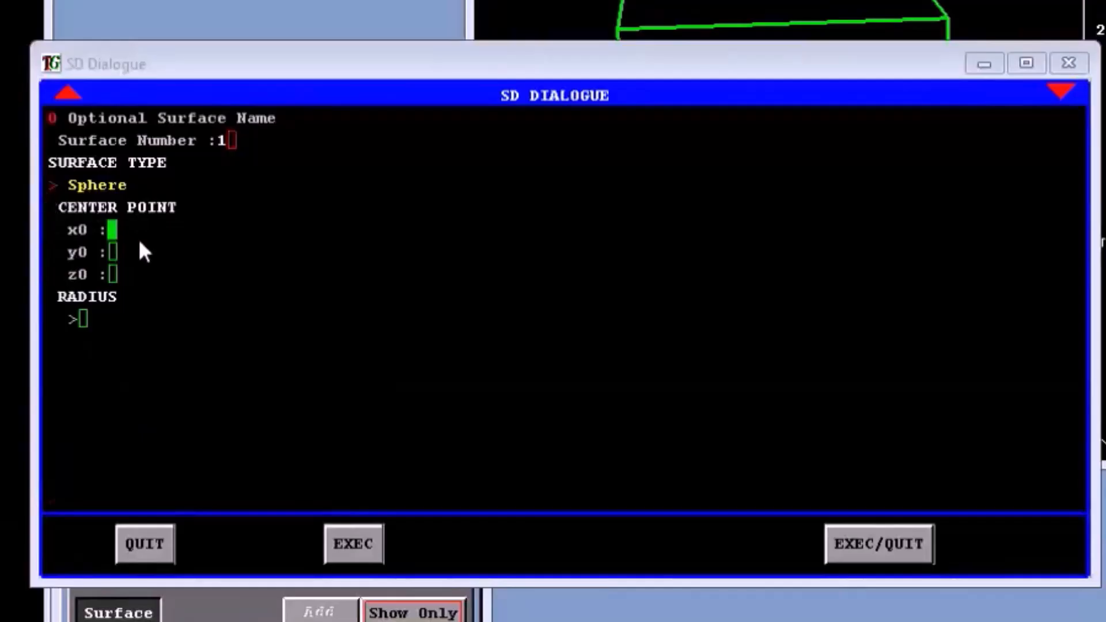
text(0)
key(Return)
text(0)
key(Return)
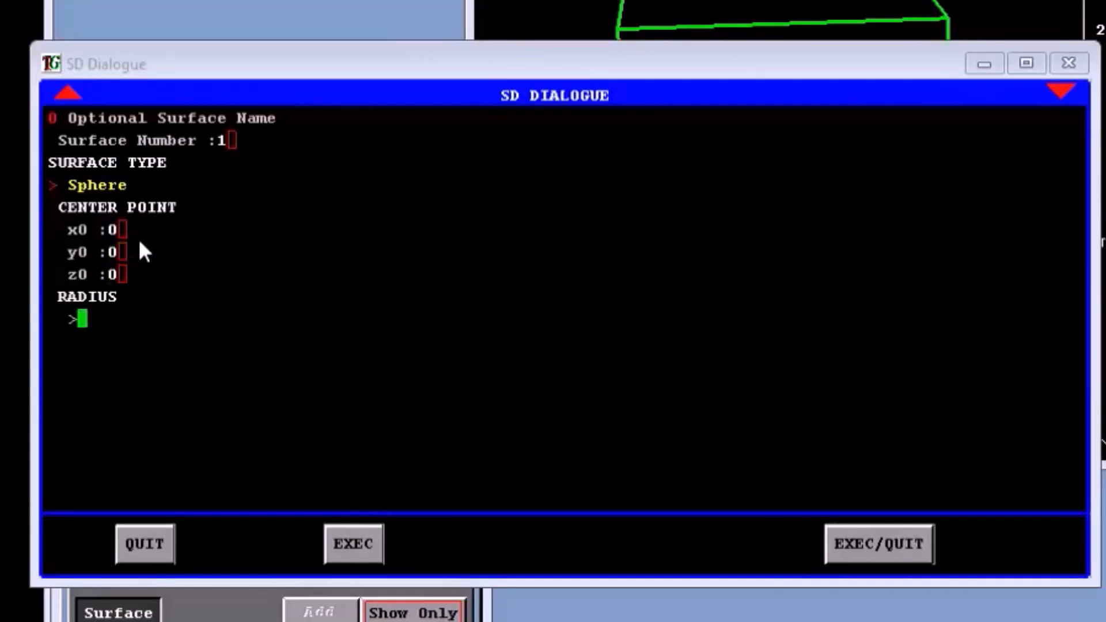
text(1)
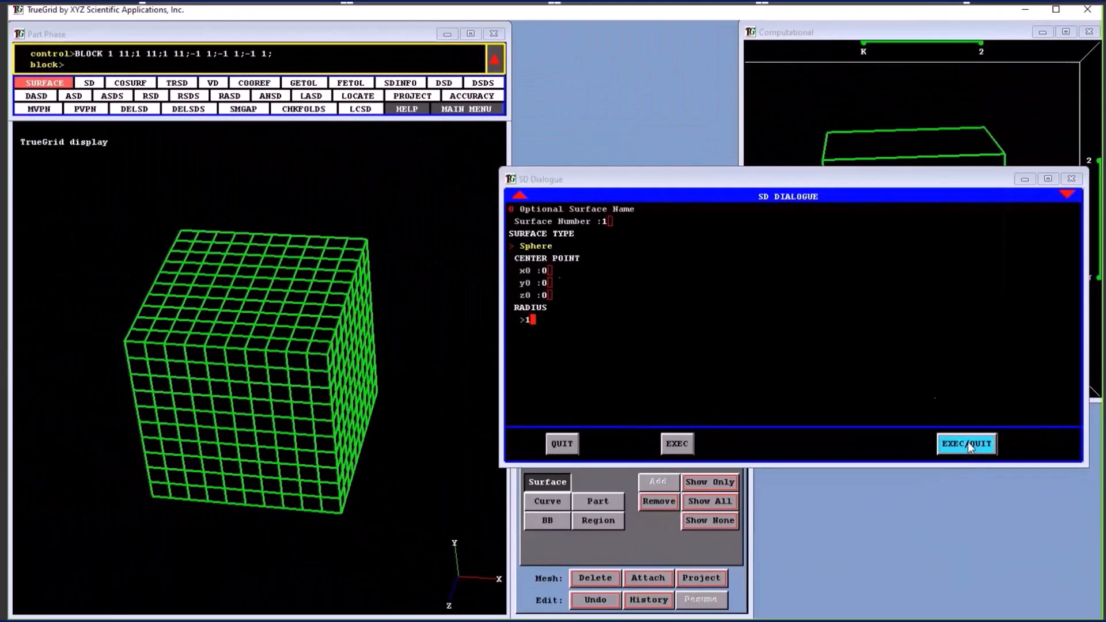
click(880, 544)
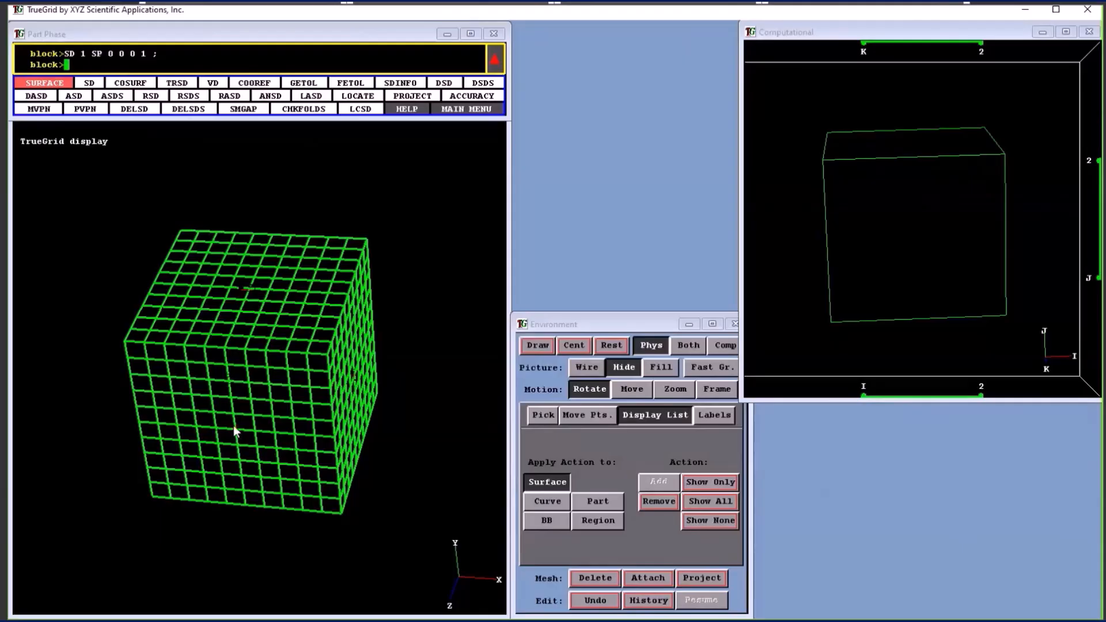
Step: Select all six outer faces of the block by its i, j and k indices 1 and 2
middle_drag(427, 380, 395, 428)
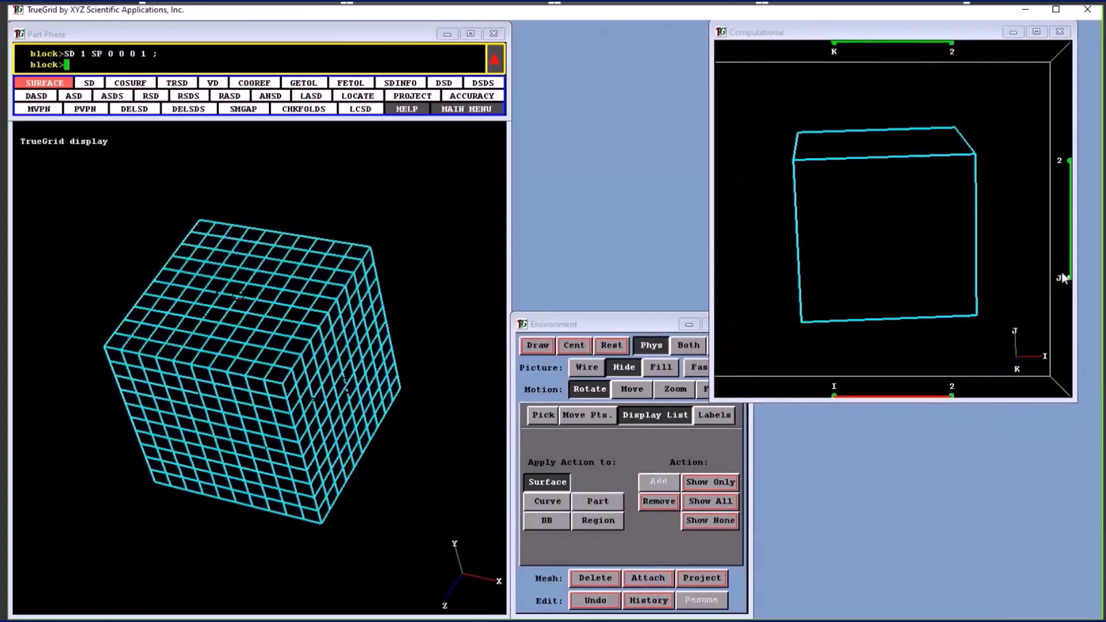
drag(1062, 274, 1058, 166)
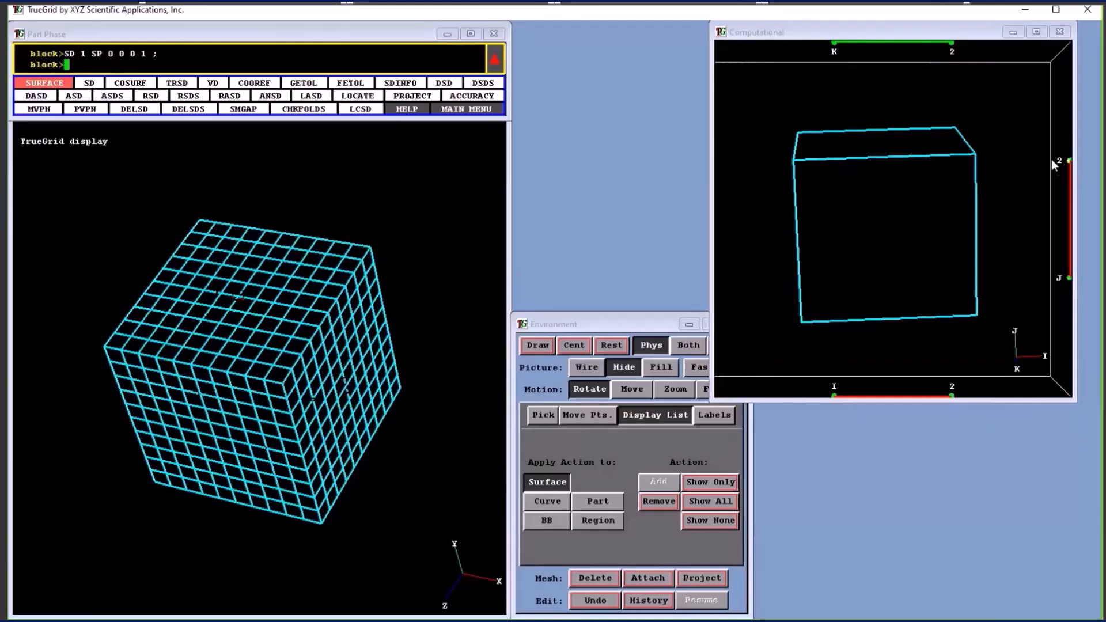
drag(834, 43, 935, 51)
click(831, 385)
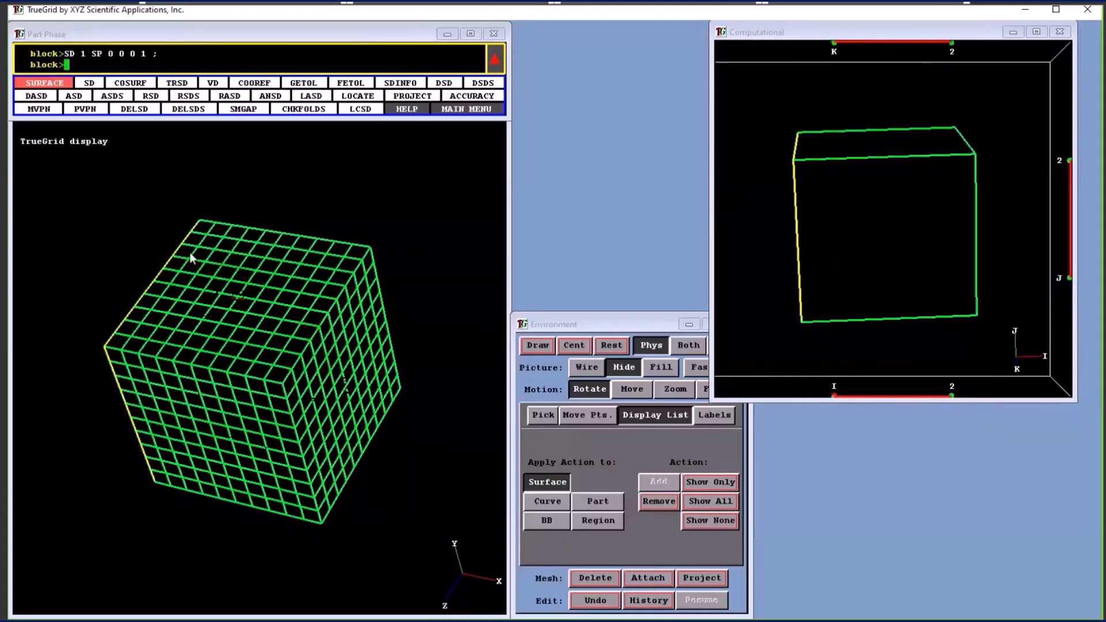
click(926, 377)
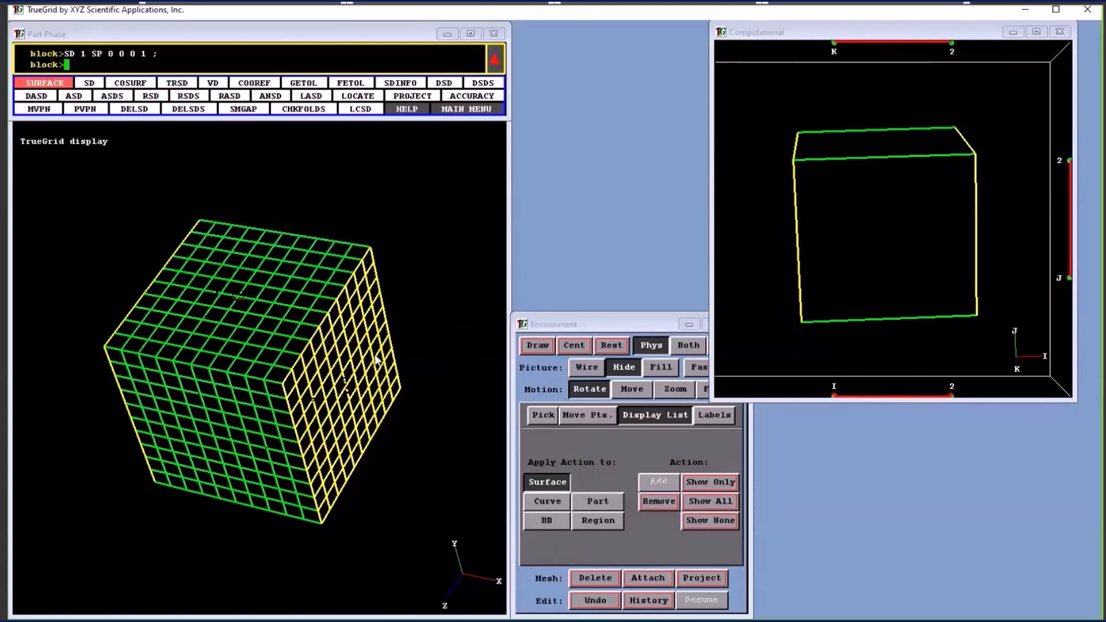
click(1069, 278)
click(1069, 162)
click(952, 43)
click(832, 42)
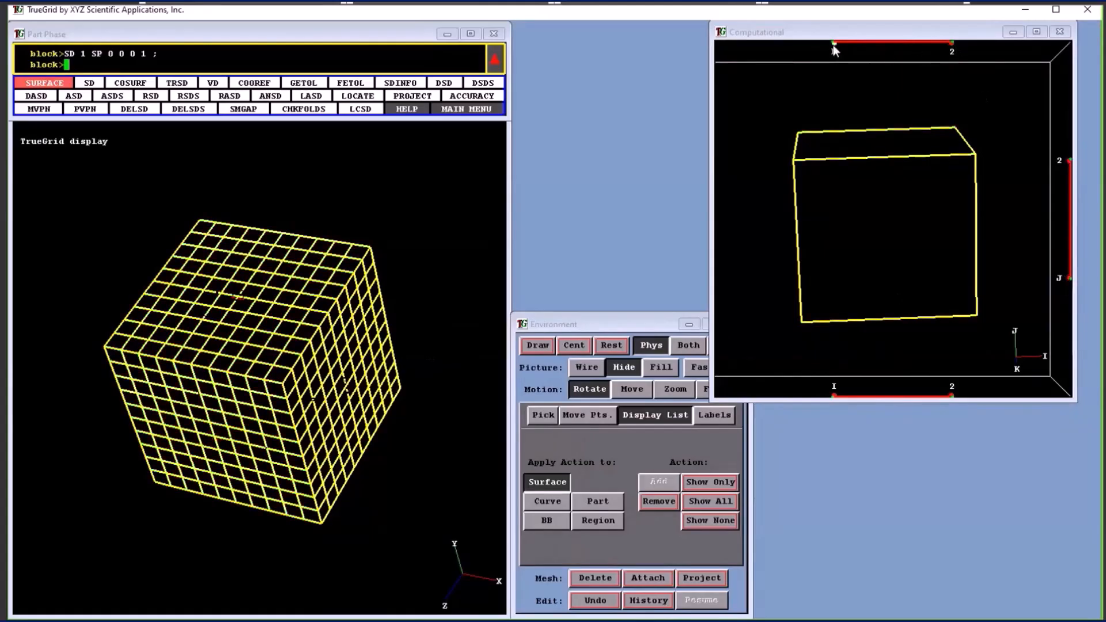
Step: Pick sphere surface 1 by lasso in the physical view and project the selected block faces onto it
mouse_move(196, 424)
mouse_down()
mouse_move(257, 390)
mouse_move(345, 395)
mouse_move(264, 401)
mouse_move(201, 500)
mouse_move(85, 401)
mouse_move(411, 279)
mouse_up()
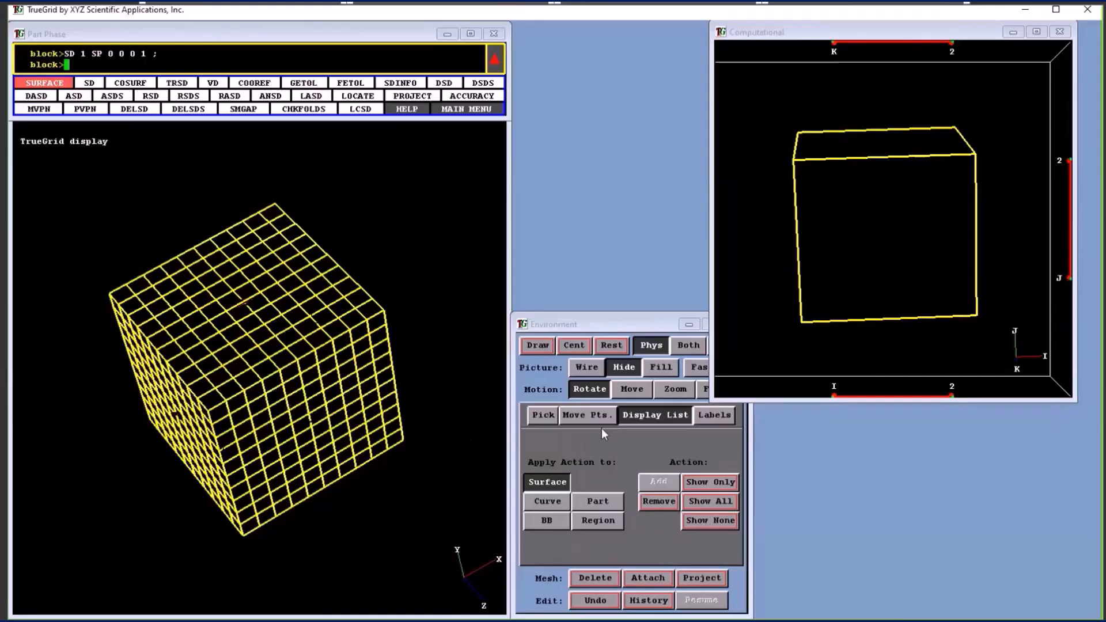
click(539, 416)
click(619, 444)
drag(221, 282, 285, 340)
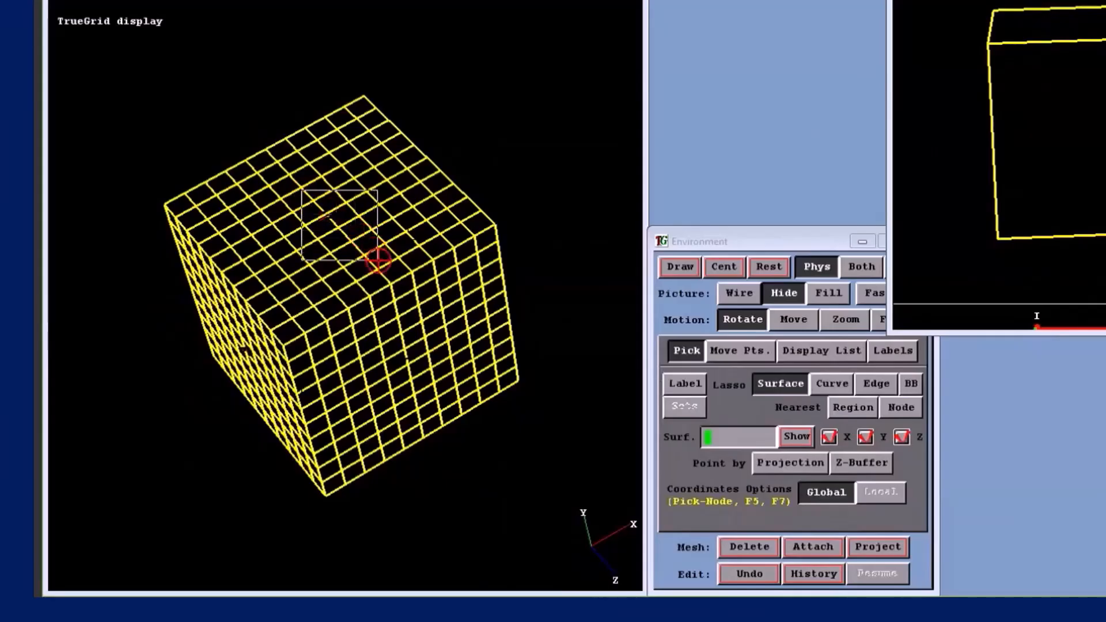
drag(377, 260, 379, 263)
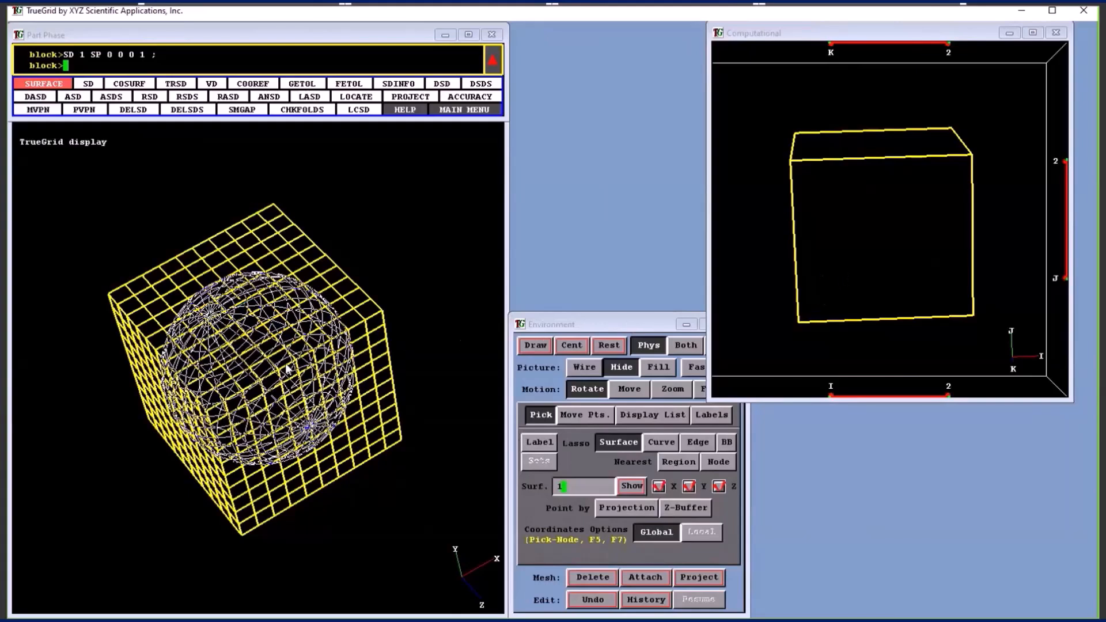
click(700, 578)
mouse_move(450, 412)
mouse_down()
mouse_move(348, 546)
mouse_move(380, 406)
mouse_move(169, 473)
mouse_move(309, 407)
mouse_move(260, 454)
mouse_up()
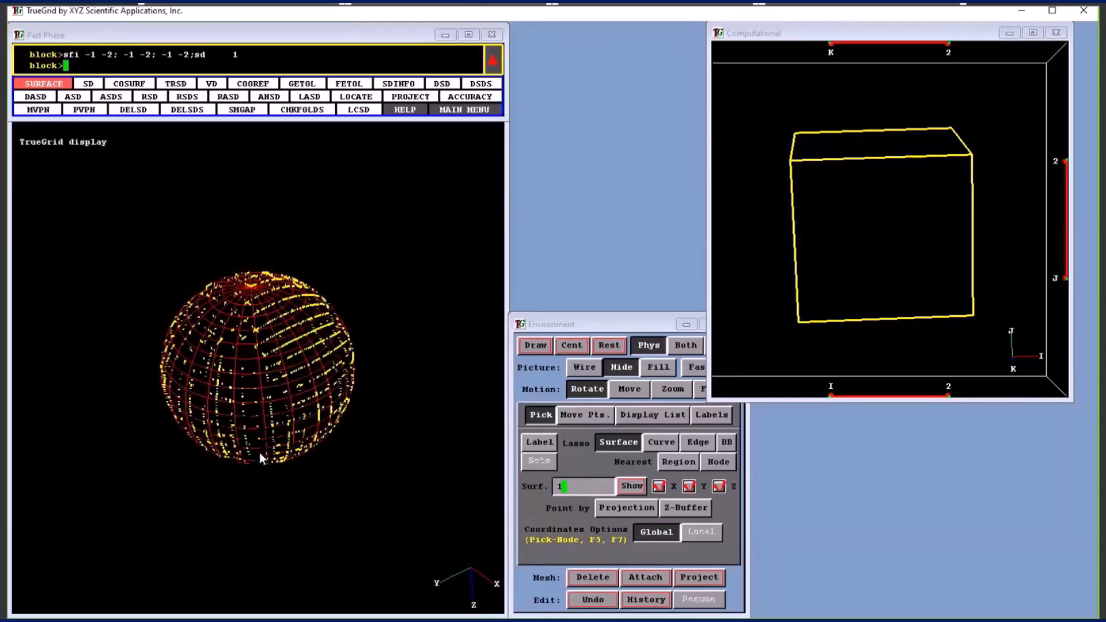
Step: Hide the sphere surface and move the block's corner vertex 2 1 1 in the screen plane to about 0.478, -0.853, -0.764
click(653, 414)
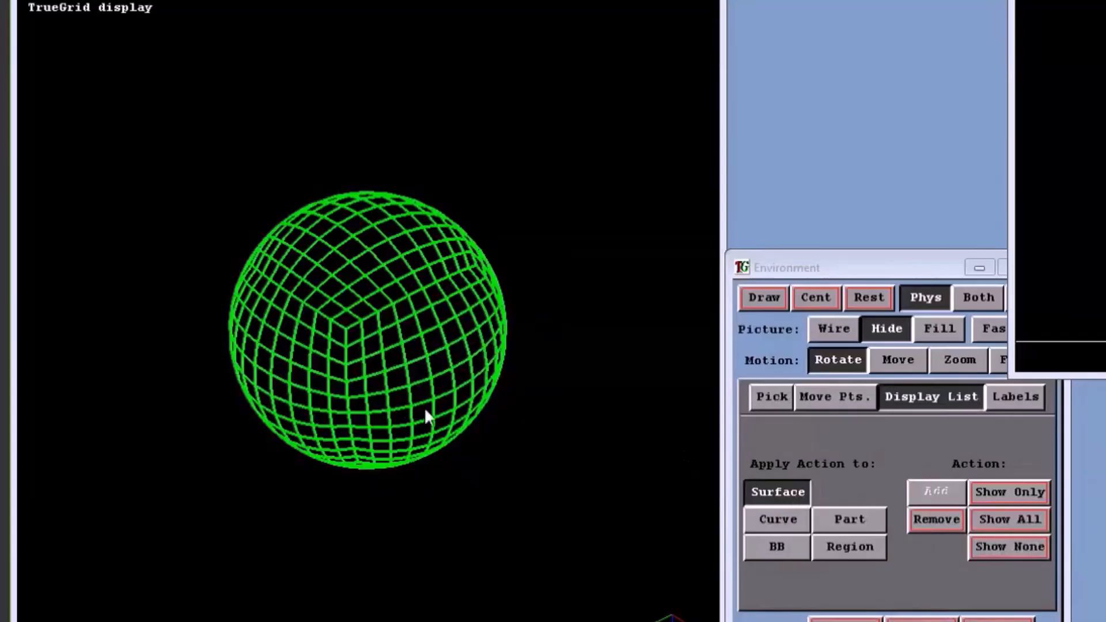
drag(427, 416, 469, 286)
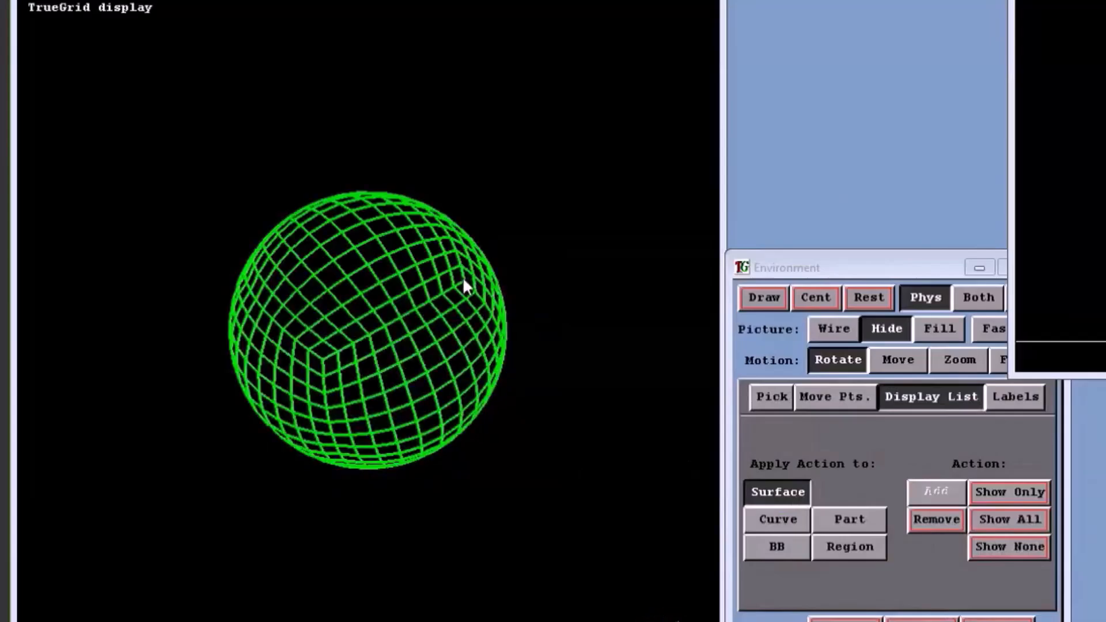
click(800, 397)
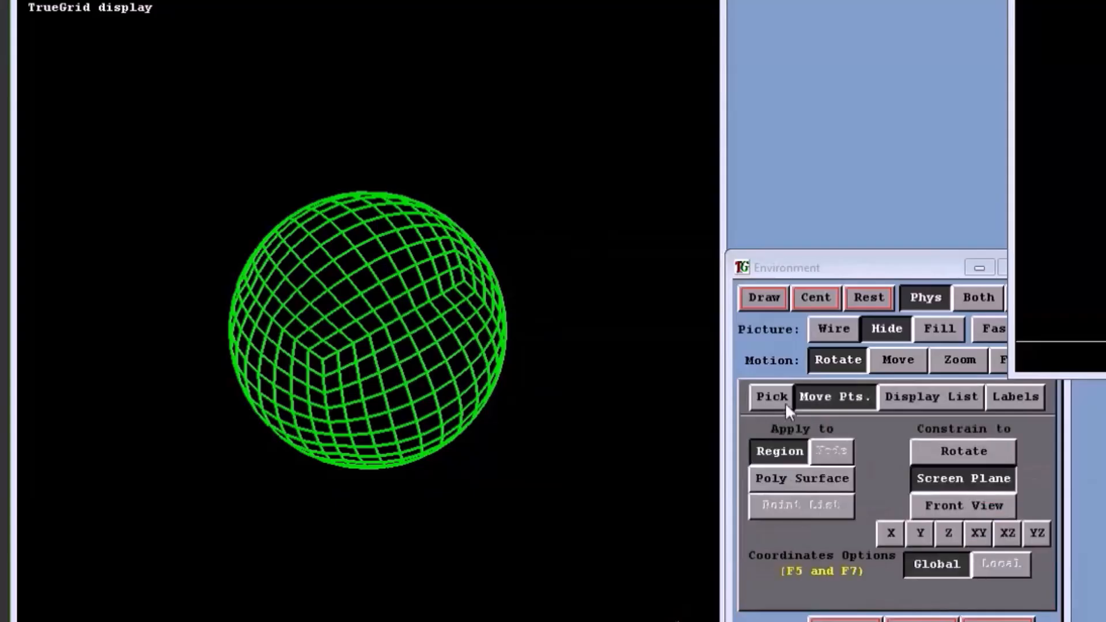
drag(469, 286, 485, 236)
drag(561, 385, 264, 550)
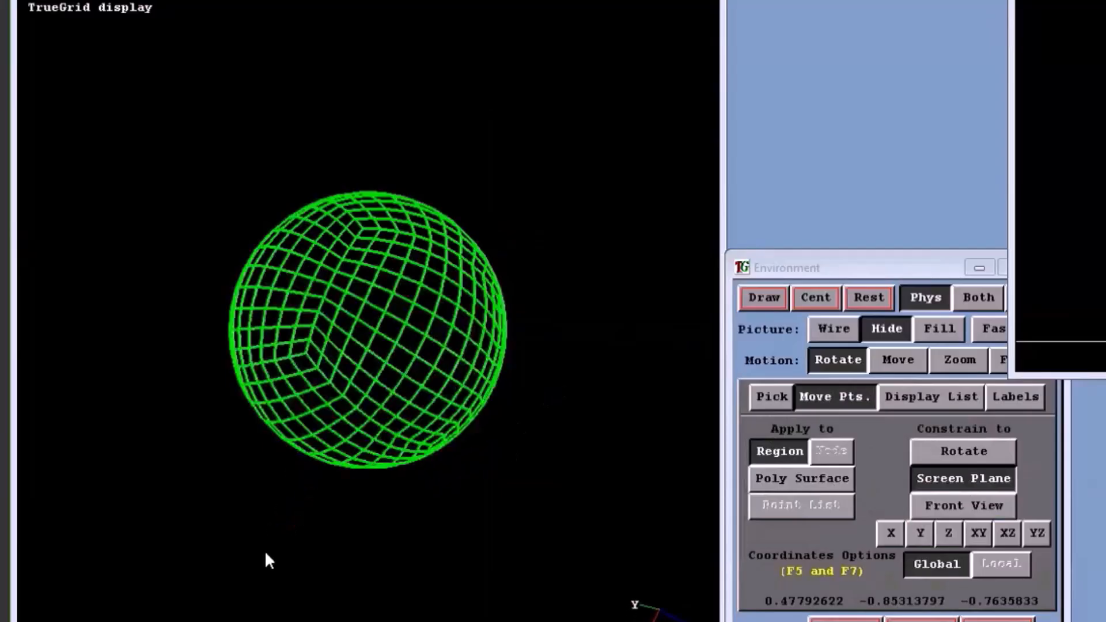
middle_drag(651, 462, 644, 483)
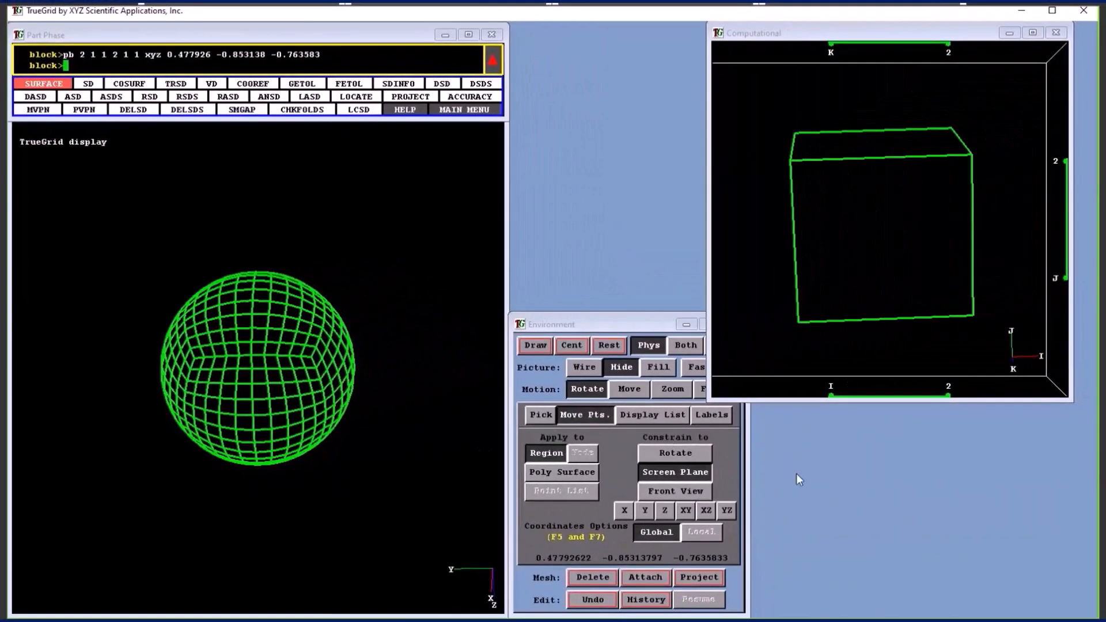
Step: Select the spherical block's face at i index 2 as the mesh region
click(949, 396)
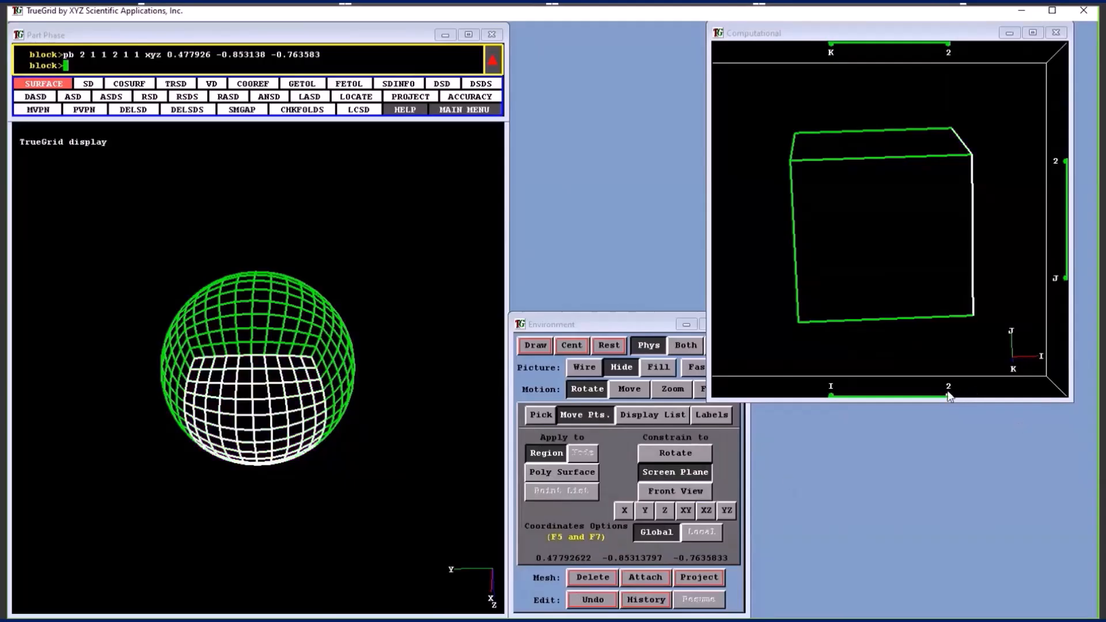
mouse_move(949, 395)
mouse_down()
mouse_move(826, 392)
mouse_move(958, 390)
mouse_up()
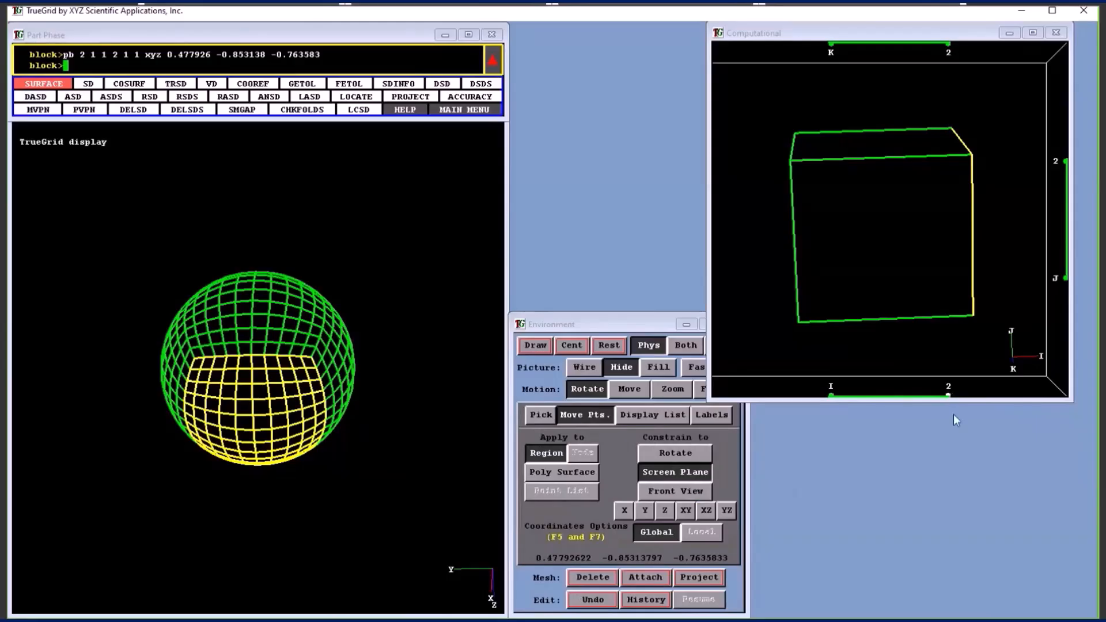
mouse_move(258, 426)
mouse_down()
mouse_move(294, 316)
mouse_move(378, 288)
mouse_move(439, 371)
mouse_move(410, 401)
mouse_up()
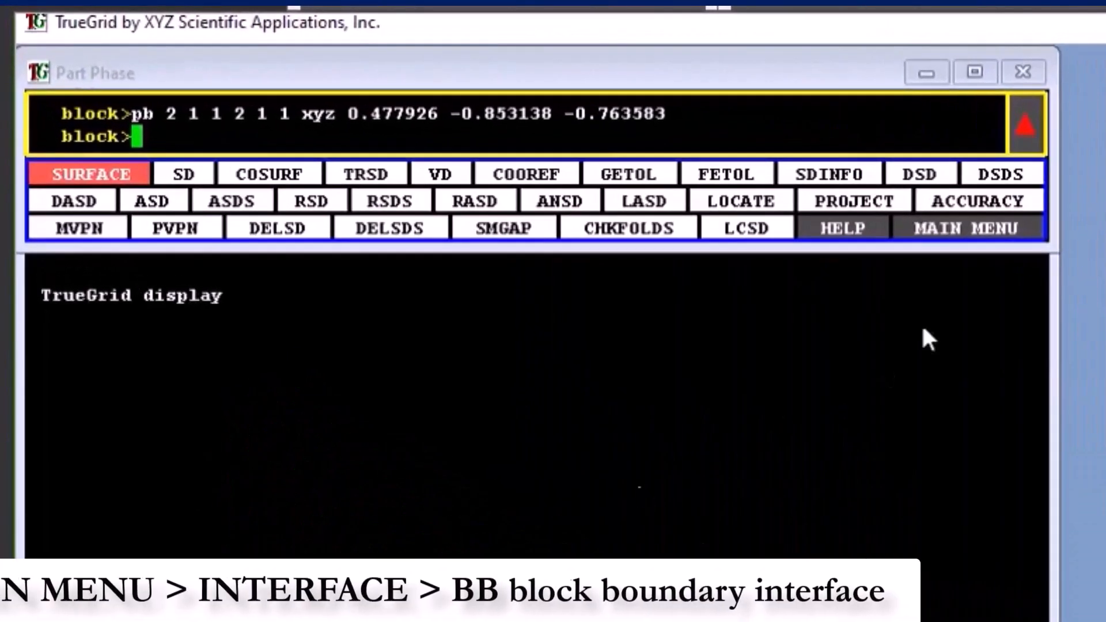
Step: Define block boundary interface number 1 on the selected region from 2 1 1 to 2 2 2
click(969, 228)
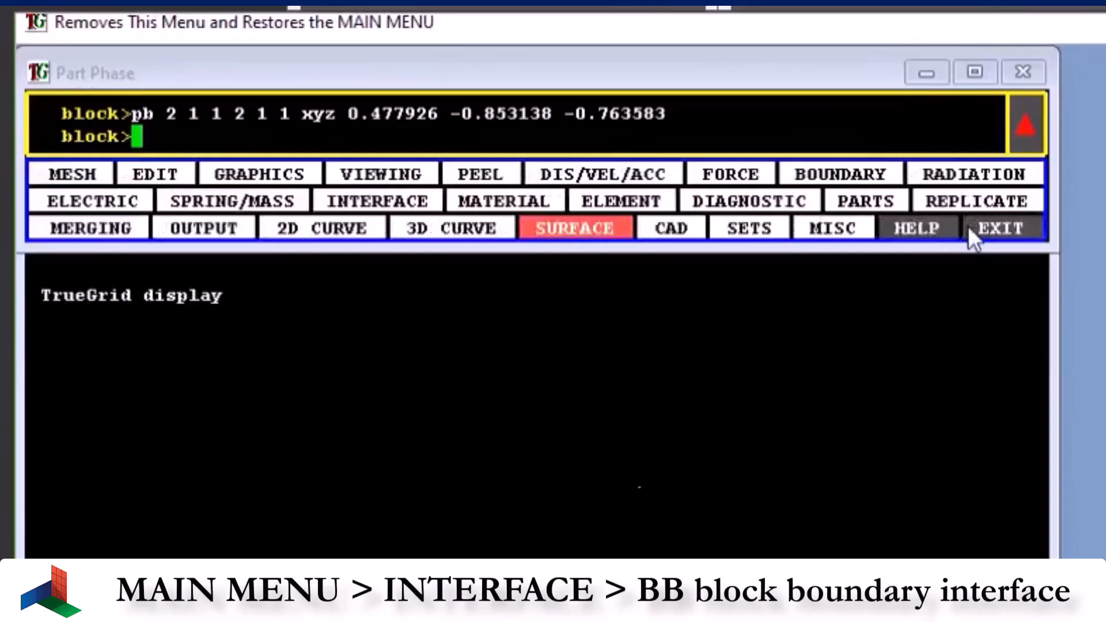
click(378, 199)
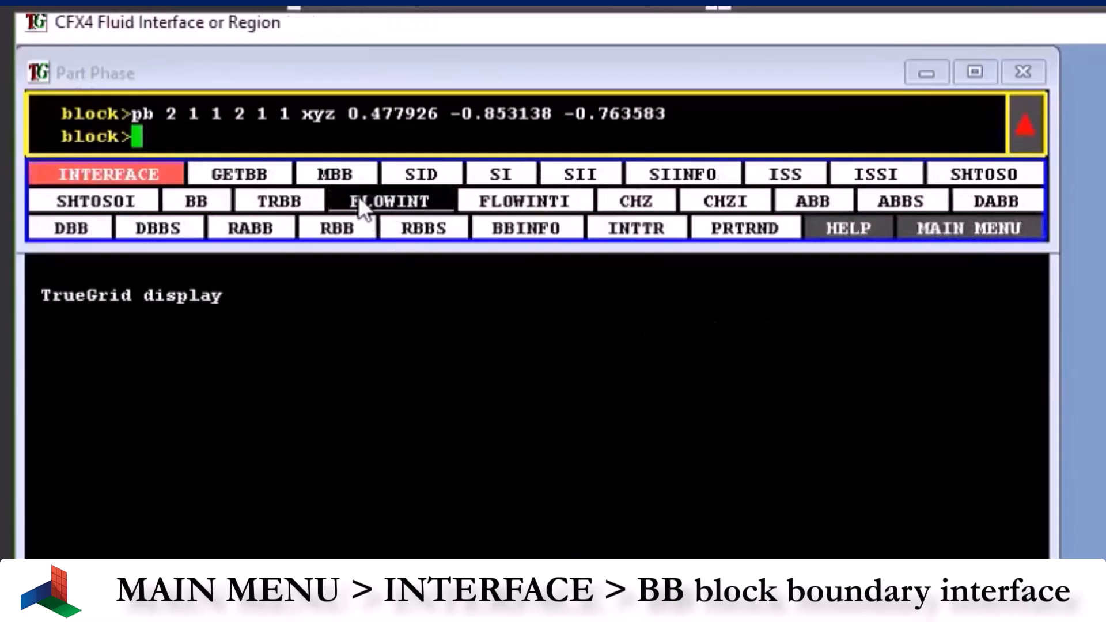
click(192, 200)
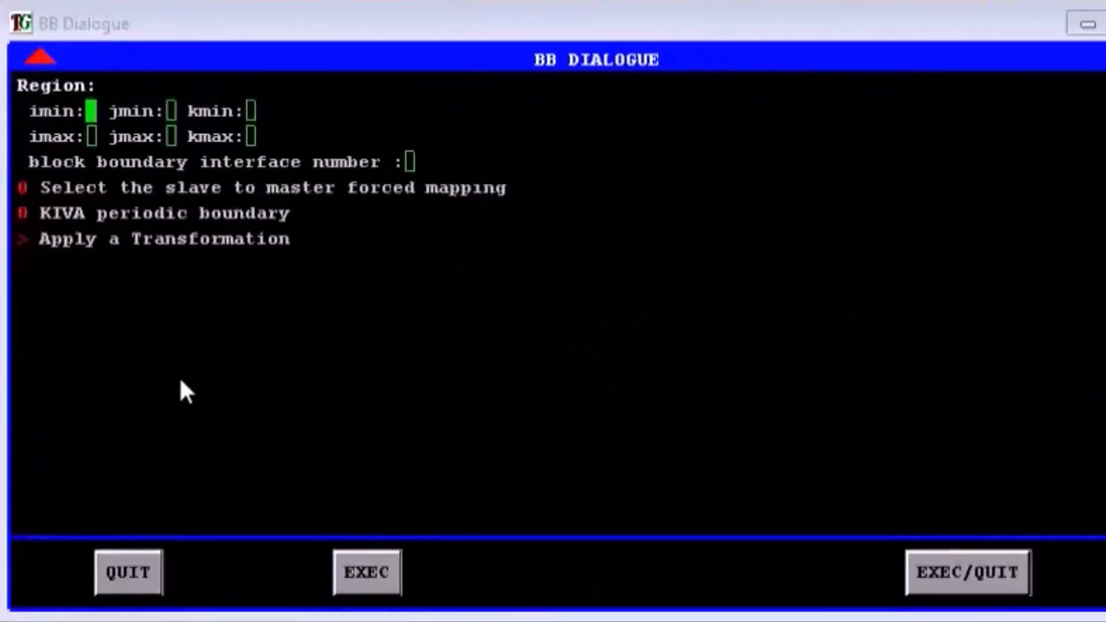
key(F1)
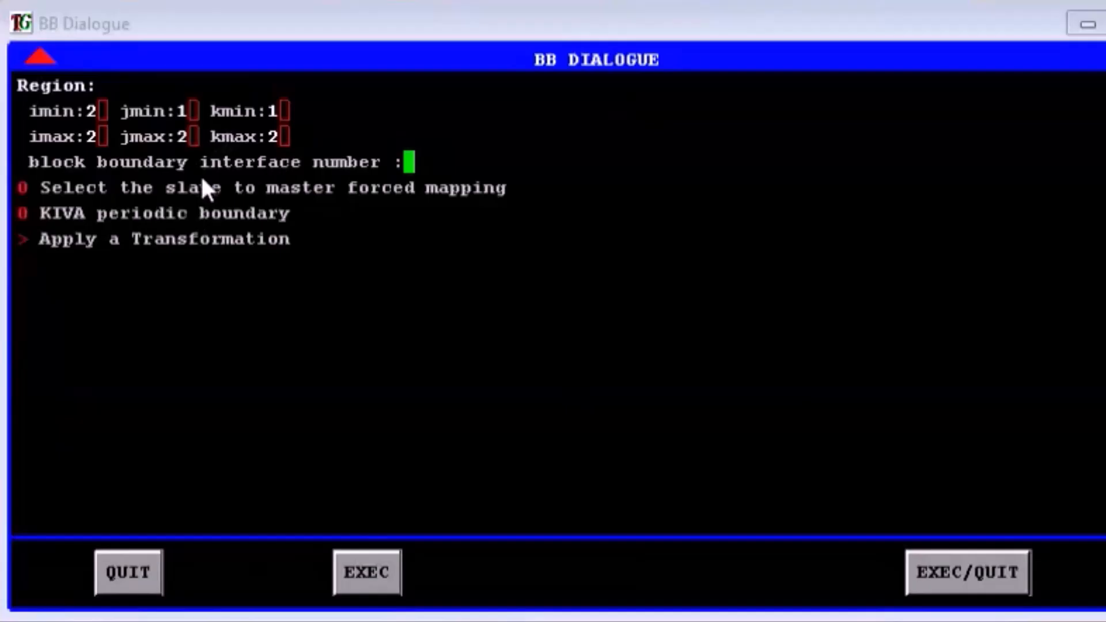
text(1)
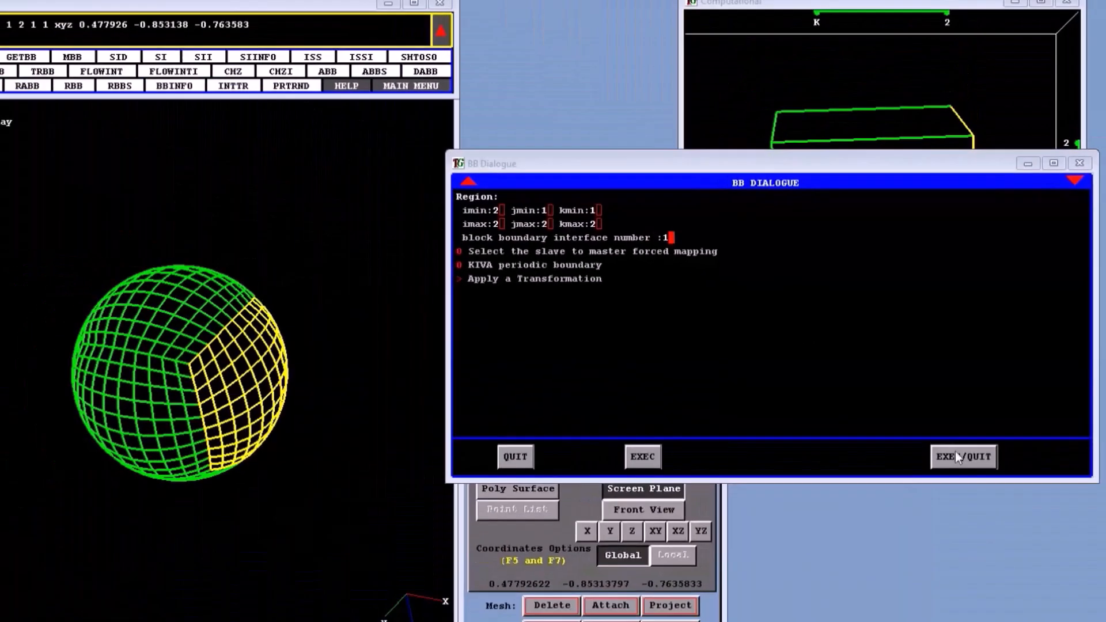
click(966, 572)
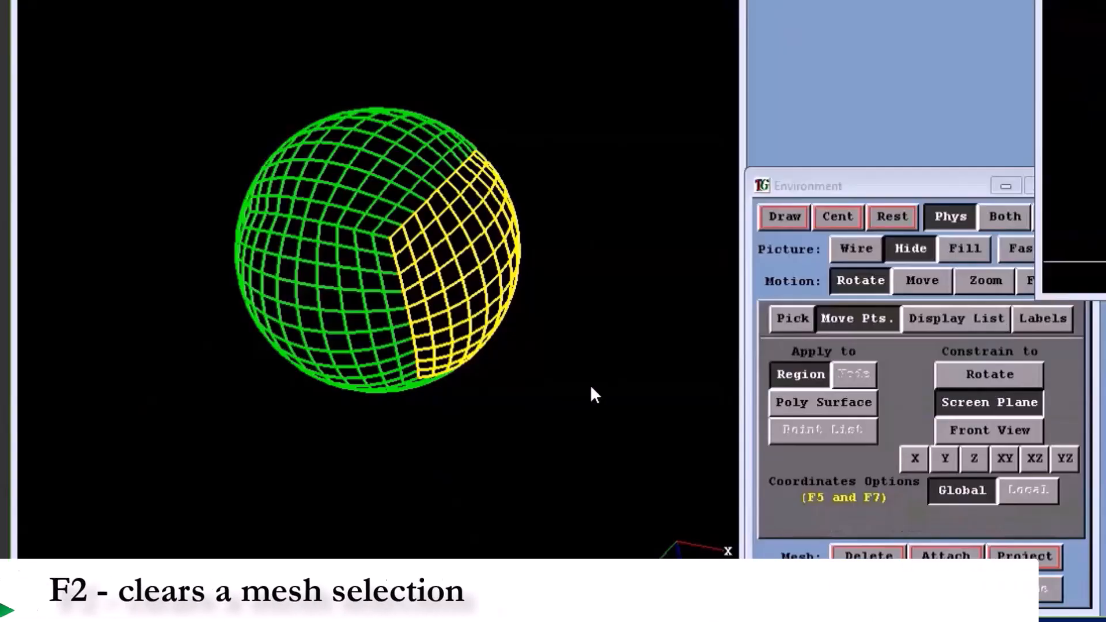
Step: Clear the mesh selection and show all block boundary interfaces with their labels
key(F2)
drag(618, 330, 514, 311)
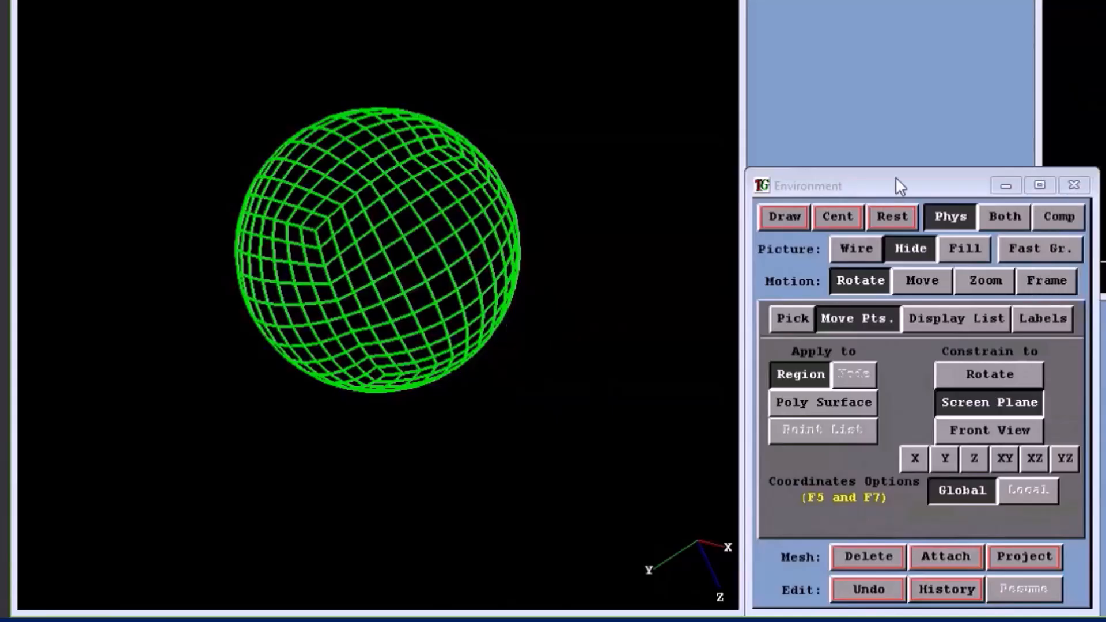
click(934, 317)
click(789, 478)
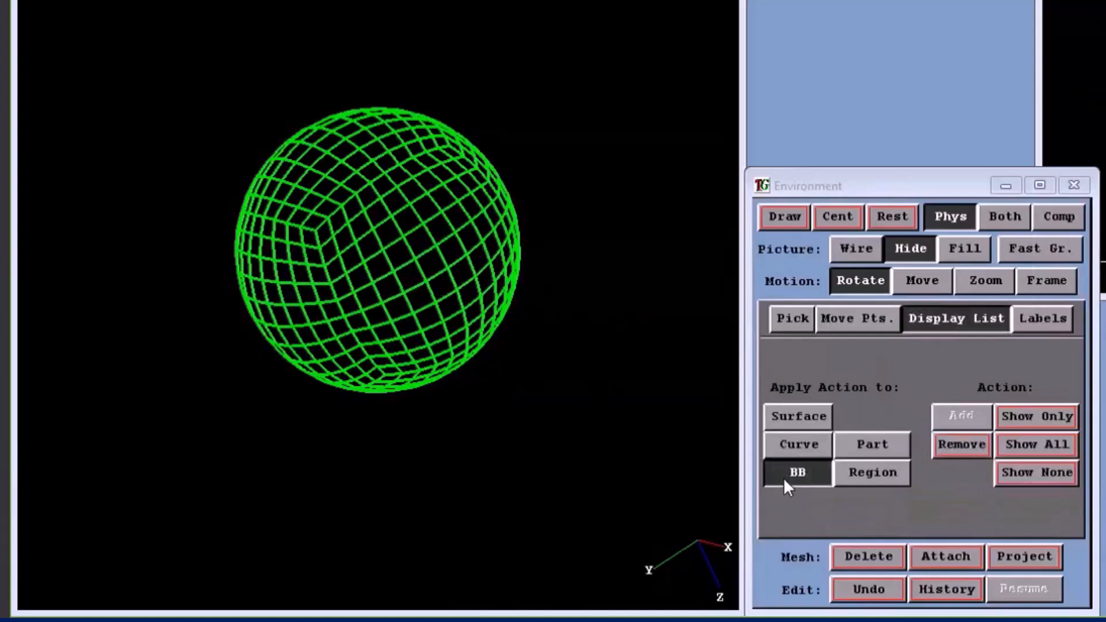
click(1033, 447)
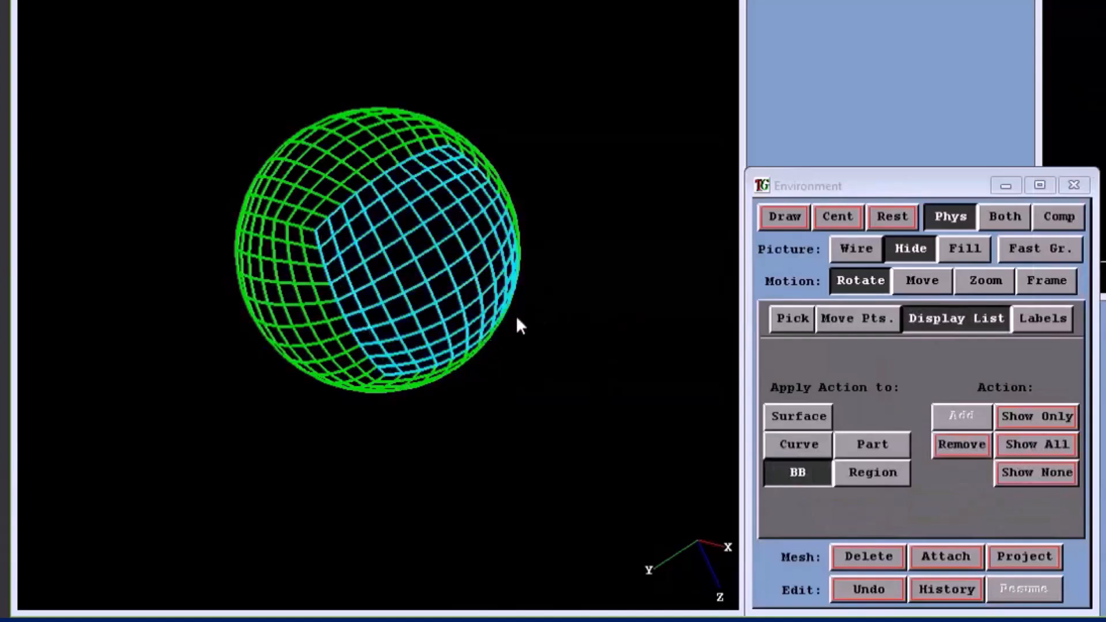
click(1033, 319)
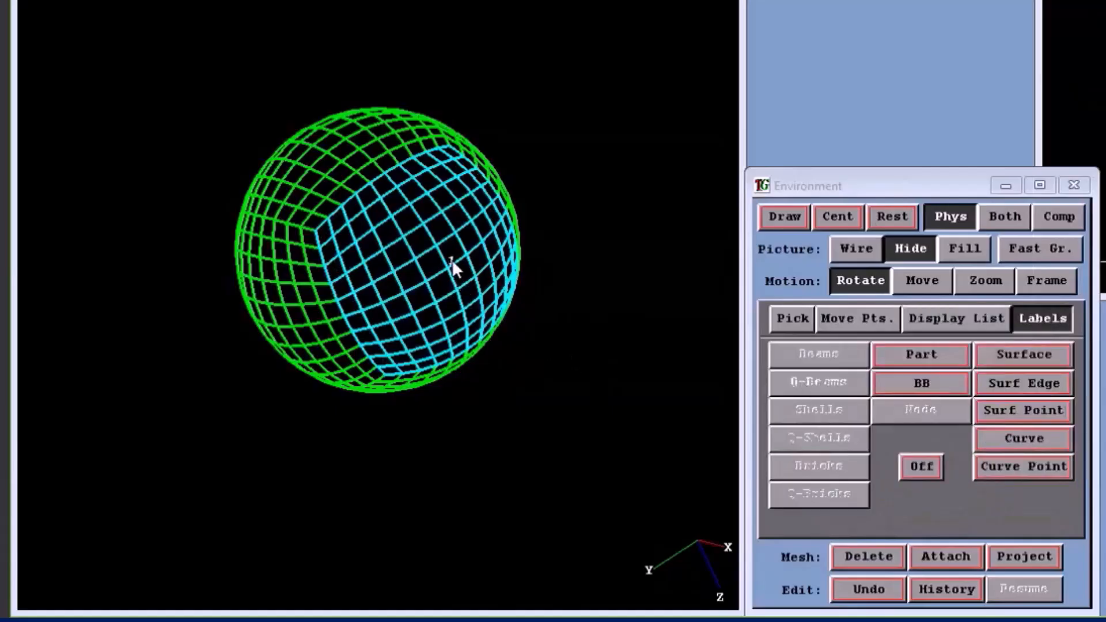
drag(465, 423, 543, 346)
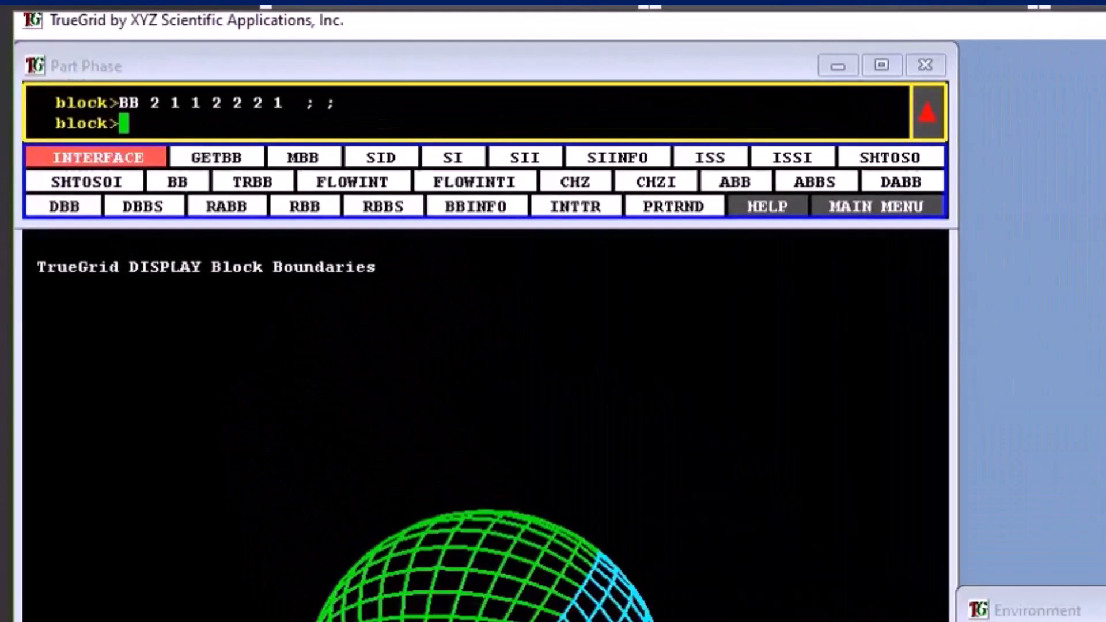
Step: Start a second block part with its i, j and k index lists each set to 1 11
click(465, 110)
click(755, 179)
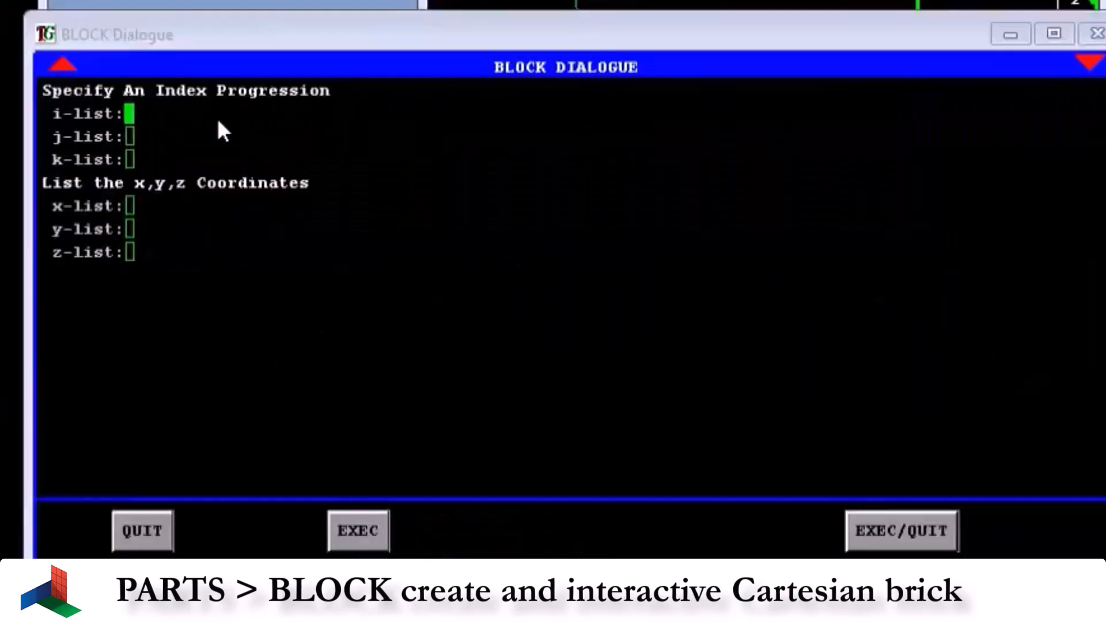
text(1 11)
key(Return)
text(1 11)
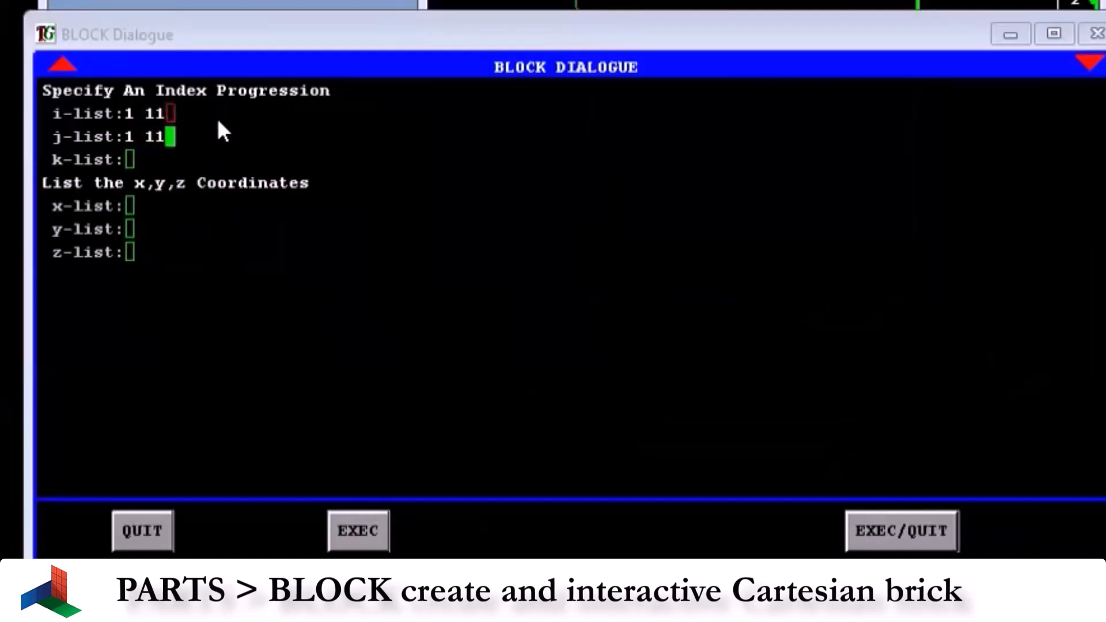
key(Return)
text(1 11)
key(Return)
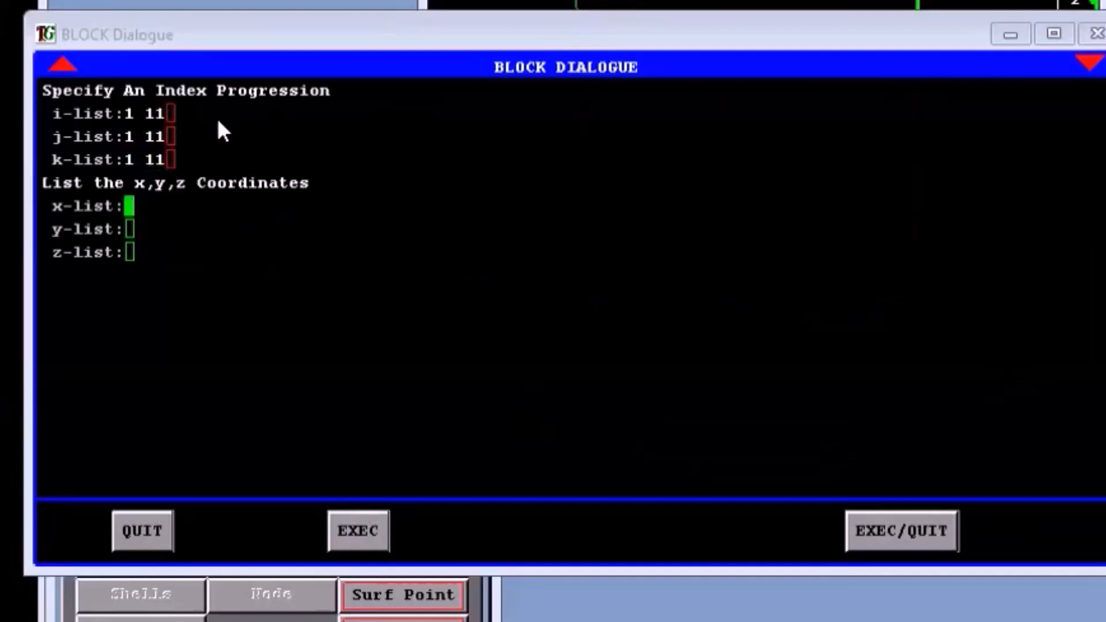
Step: Set the second block's x coordinates to 1 3 and its y and z coordinates to -1 1, and generate the part
text(1 3)
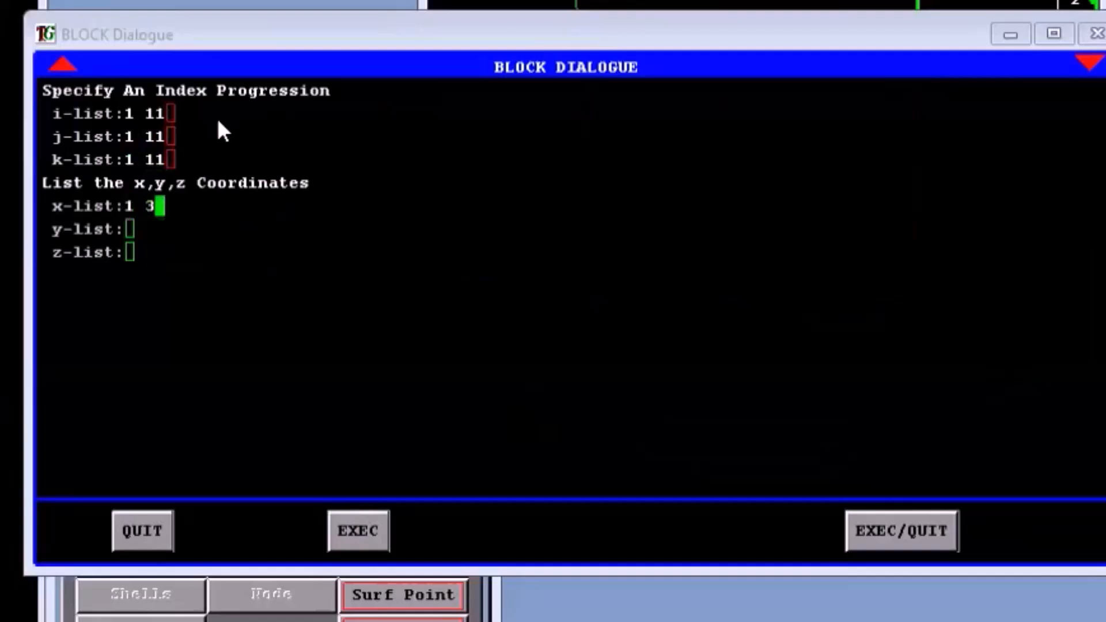
key(Return)
text(-1 1)
key(Return)
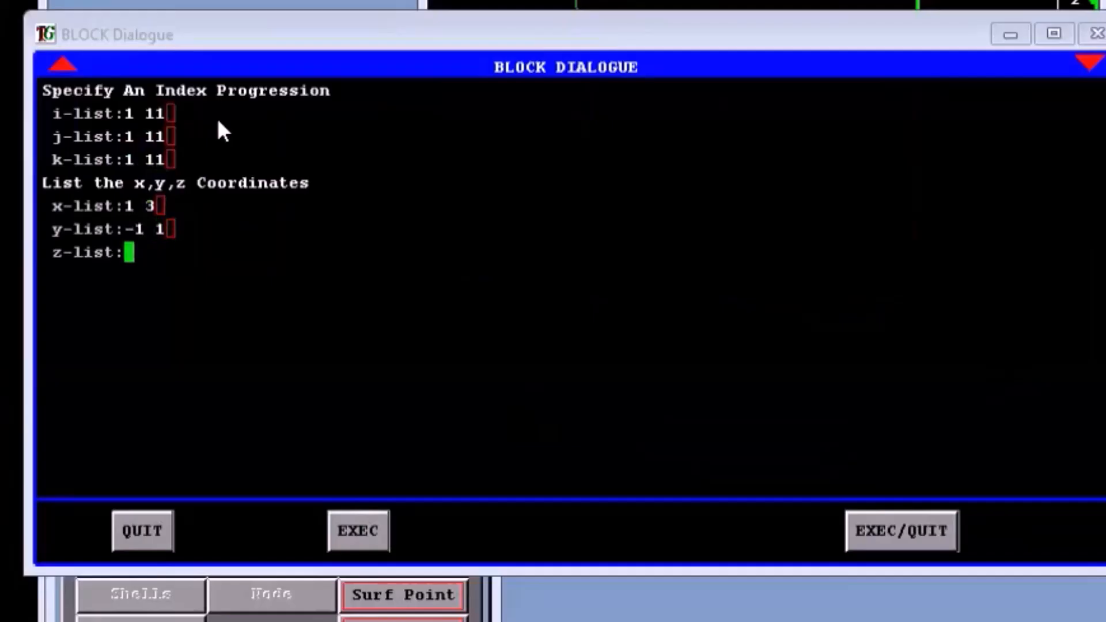
text(-1 1)
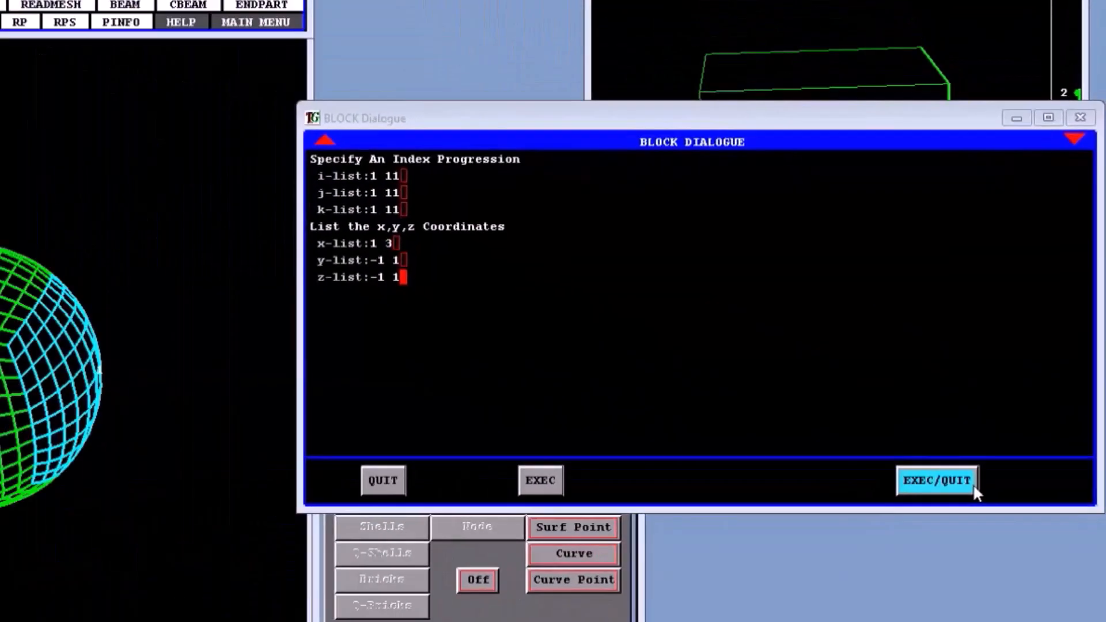
click(901, 531)
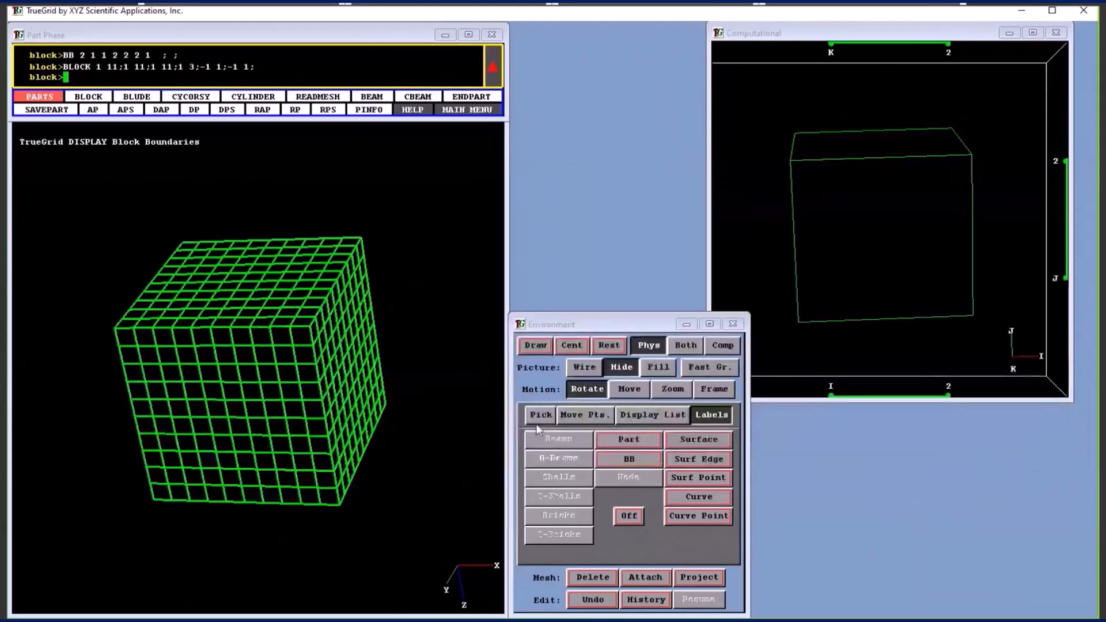
Step: Show all block boundary interfaces alongside the second block and examine the face next to interface 1
middle_drag(282, 341, 359, 336)
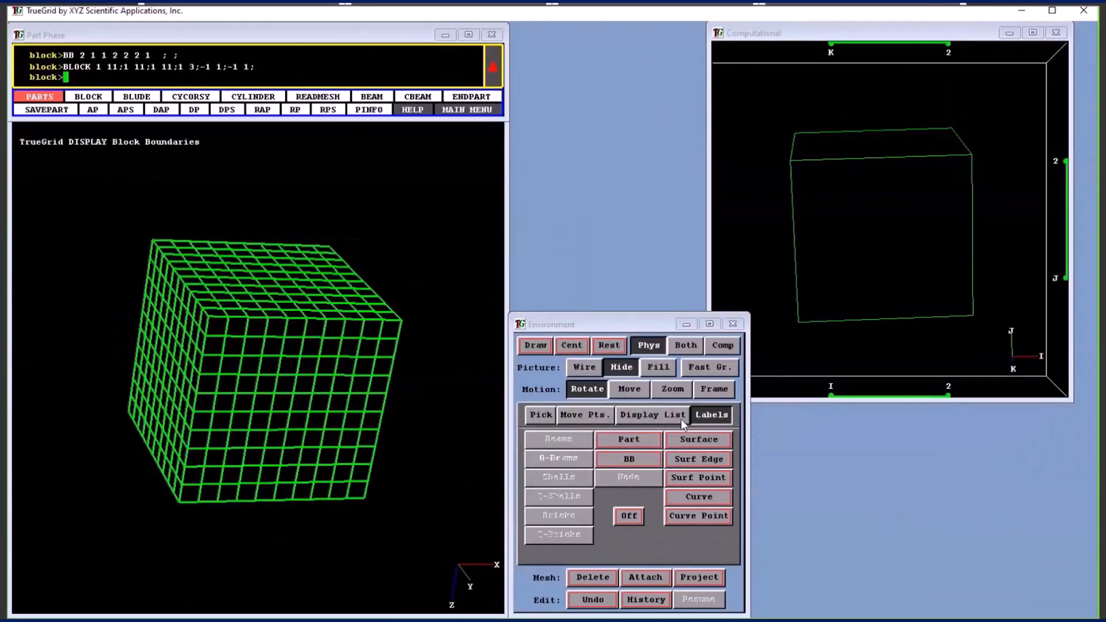
click(642, 415)
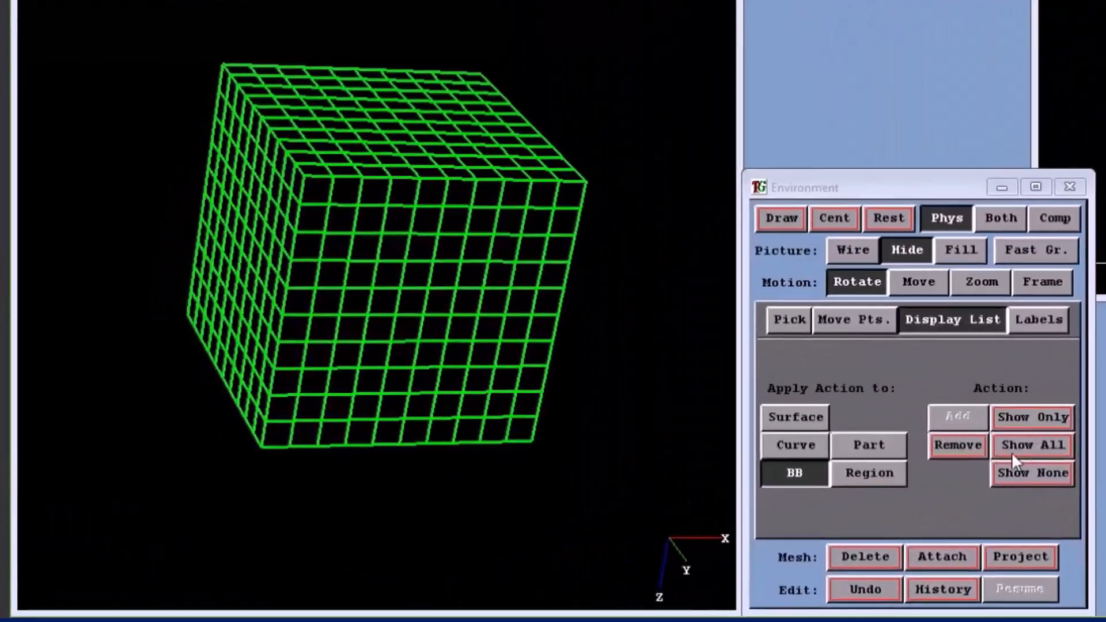
click(1029, 445)
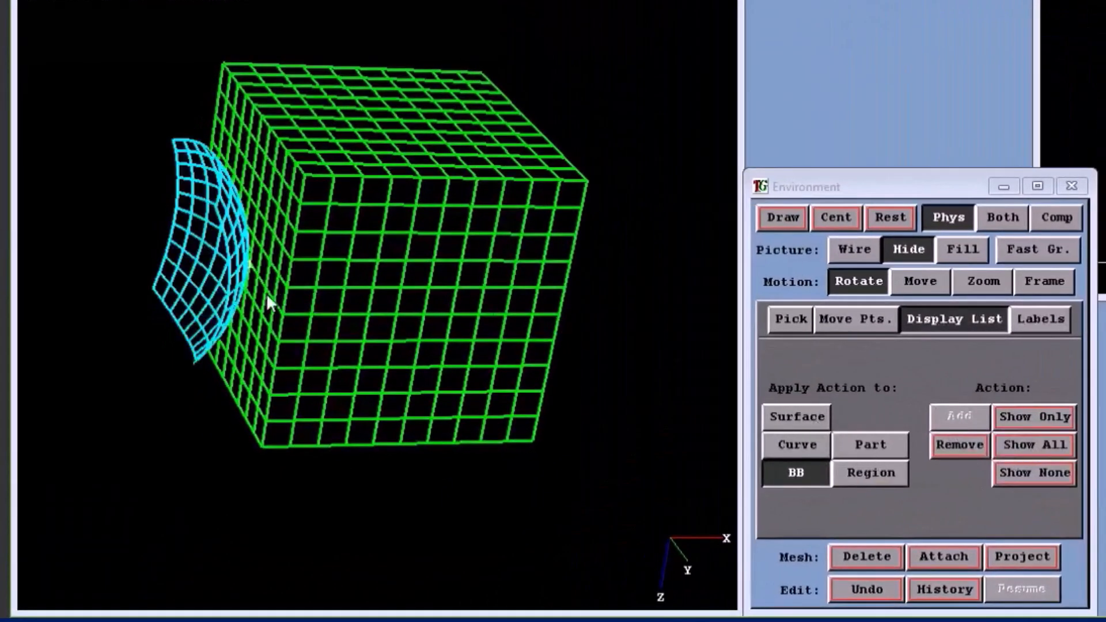
middle_drag(268, 304, 241, 304)
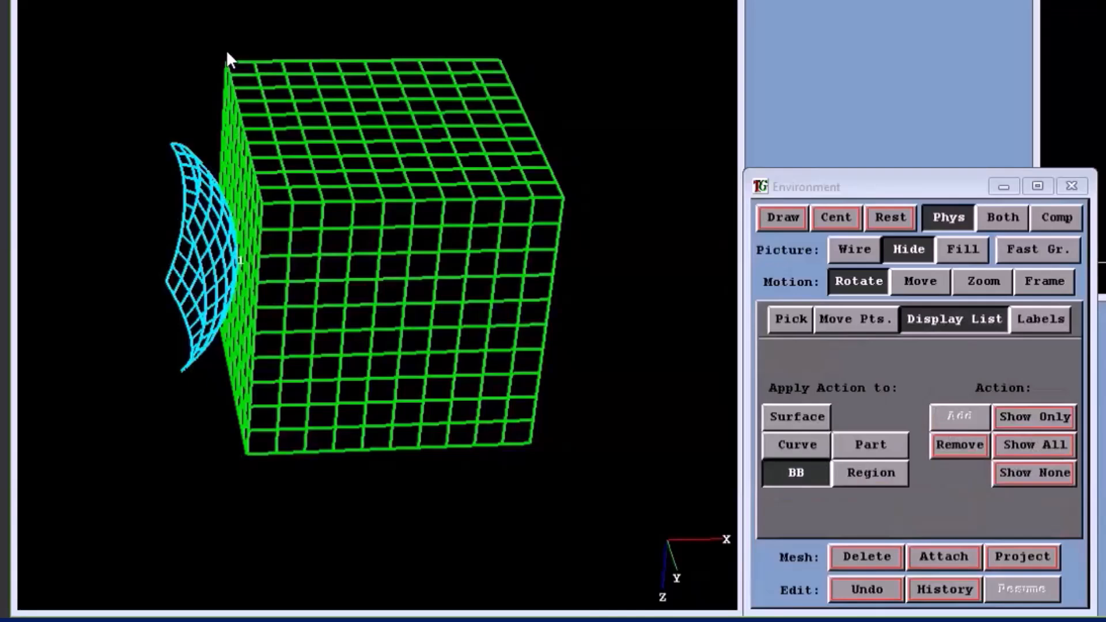
mouse_move(366, 197)
mouse_down()
mouse_move(438, 118)
mouse_move(482, 130)
mouse_up()
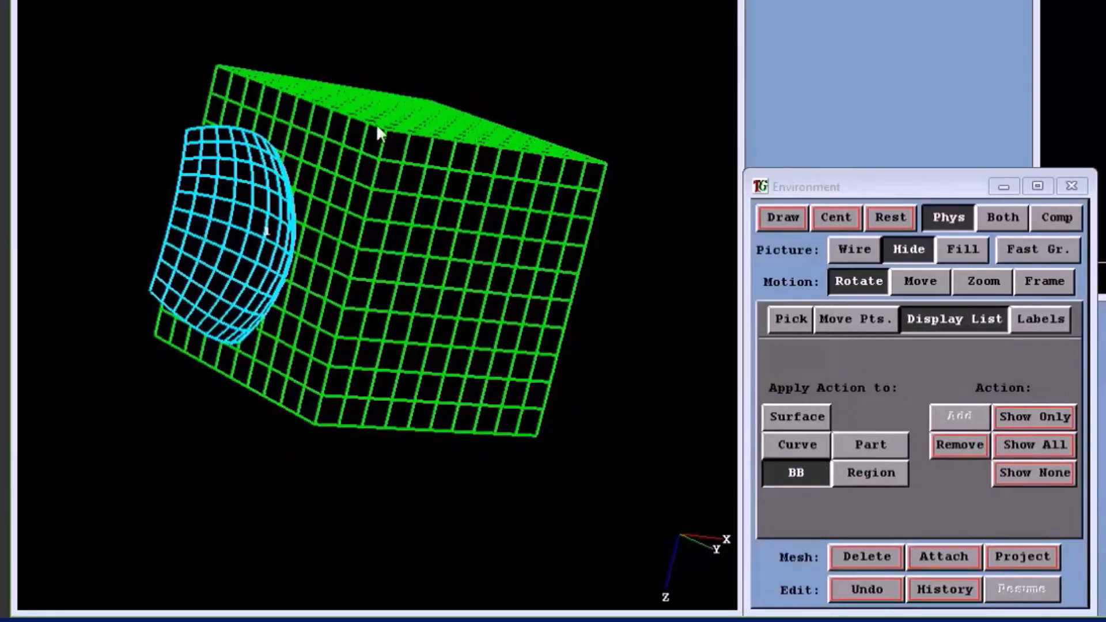
Step: Select the second block's face next to block boundary interface 1 as the region to attach
click(333, 229)
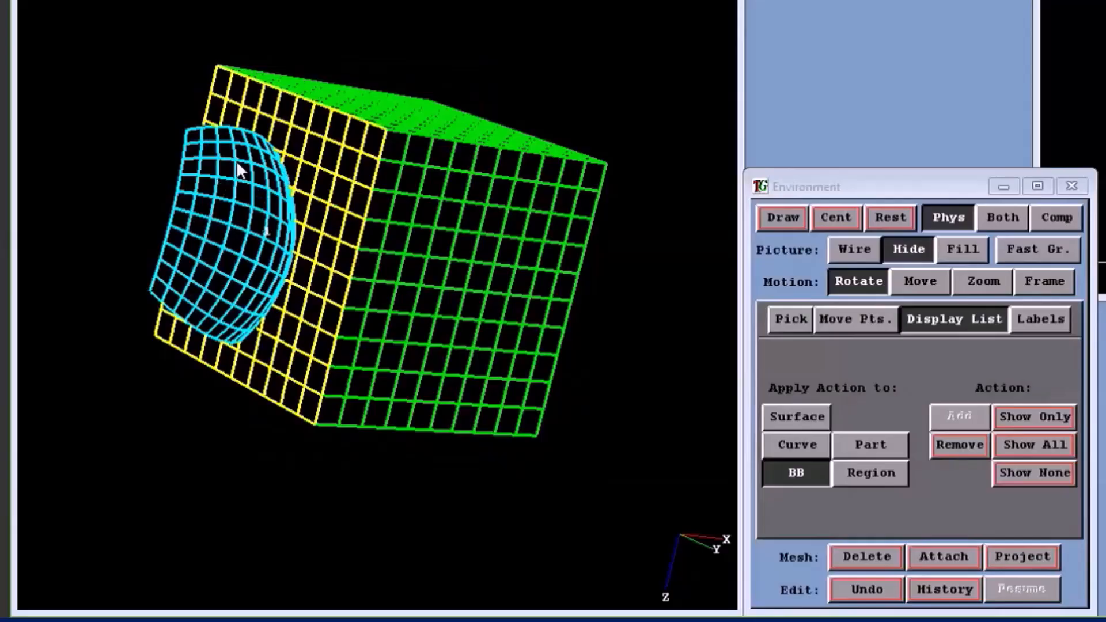
mouse_move(261, 224)
mouse_down()
mouse_move(382, 217)
mouse_move(457, 237)
mouse_move(525, 167)
mouse_up()
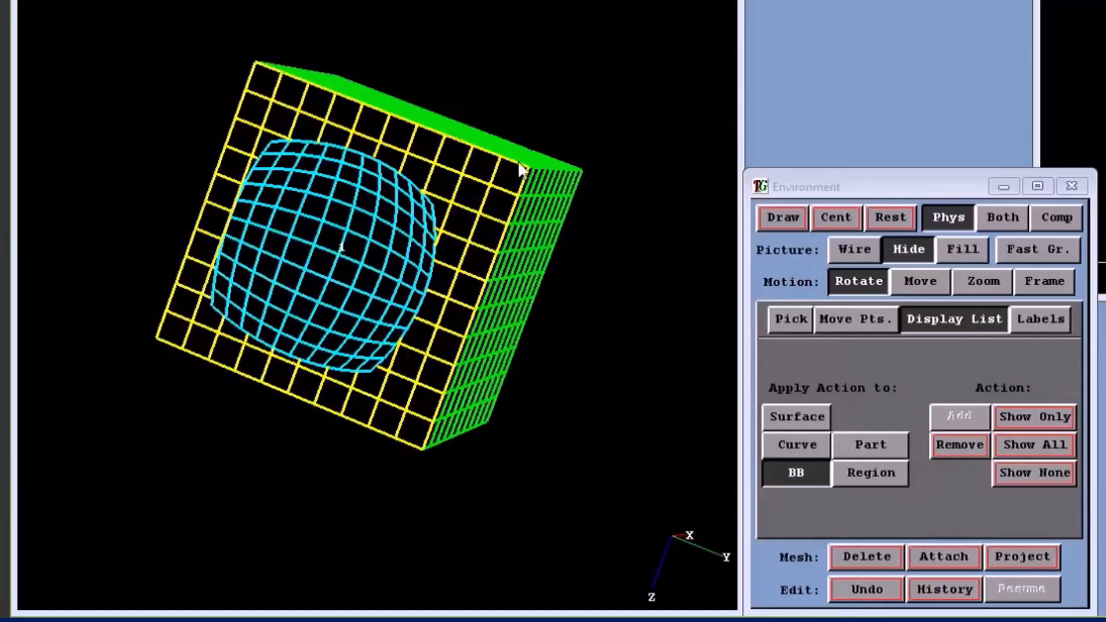
drag(205, 396, 338, 242)
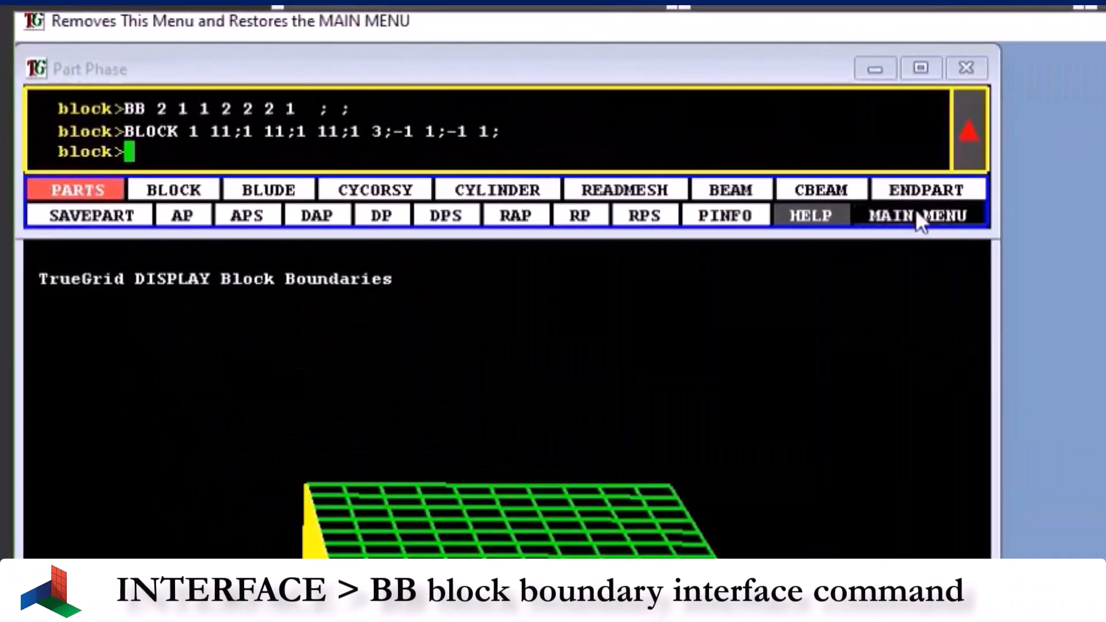
Step: Assign the selected face, region 1 1 1 to 1 2 2, to block boundary interface 1 and redraw the mesh
click(917, 213)
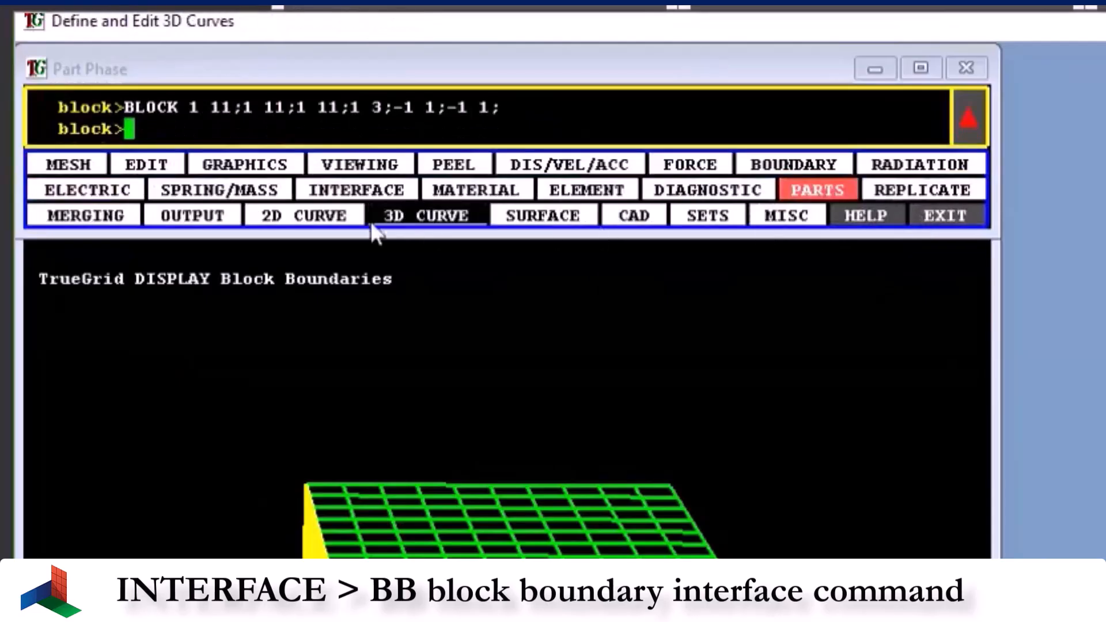
click(337, 186)
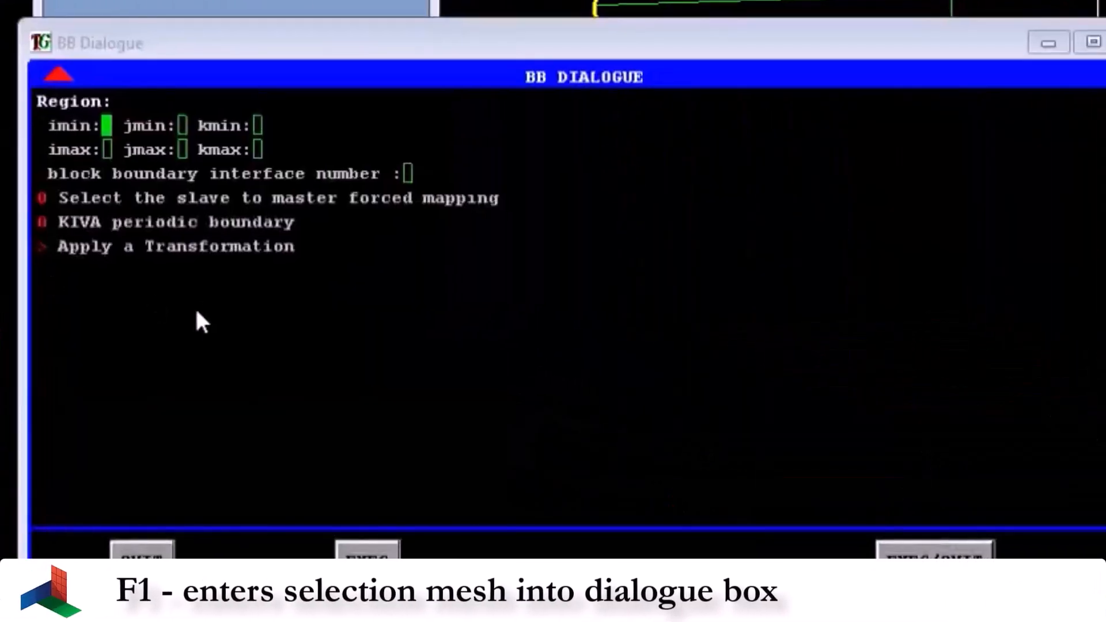
key(F1)
text(1)
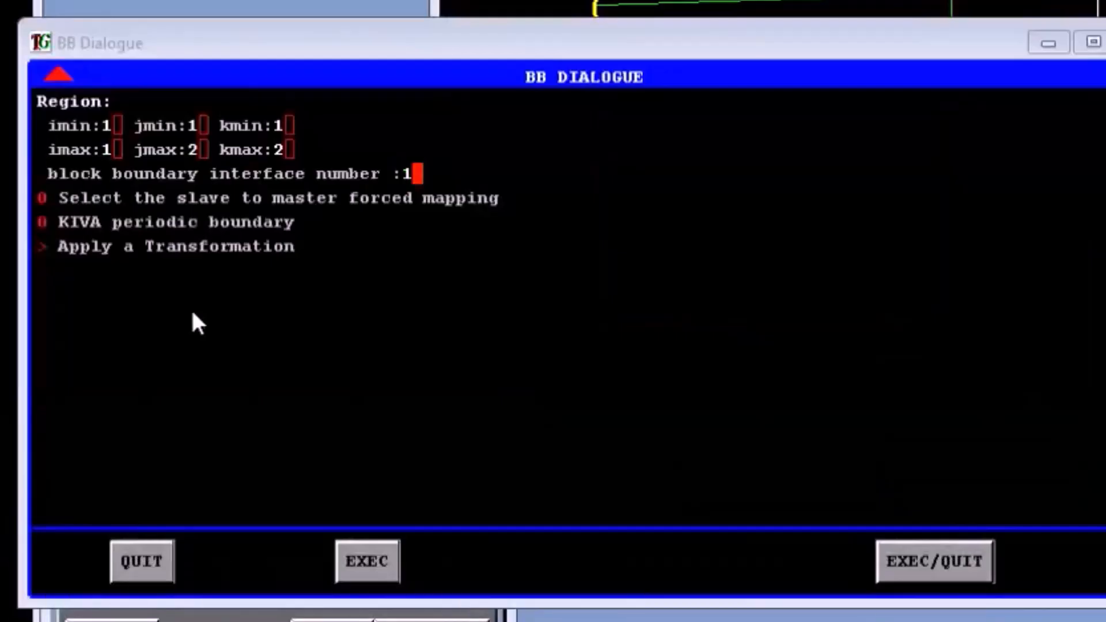
click(934, 562)
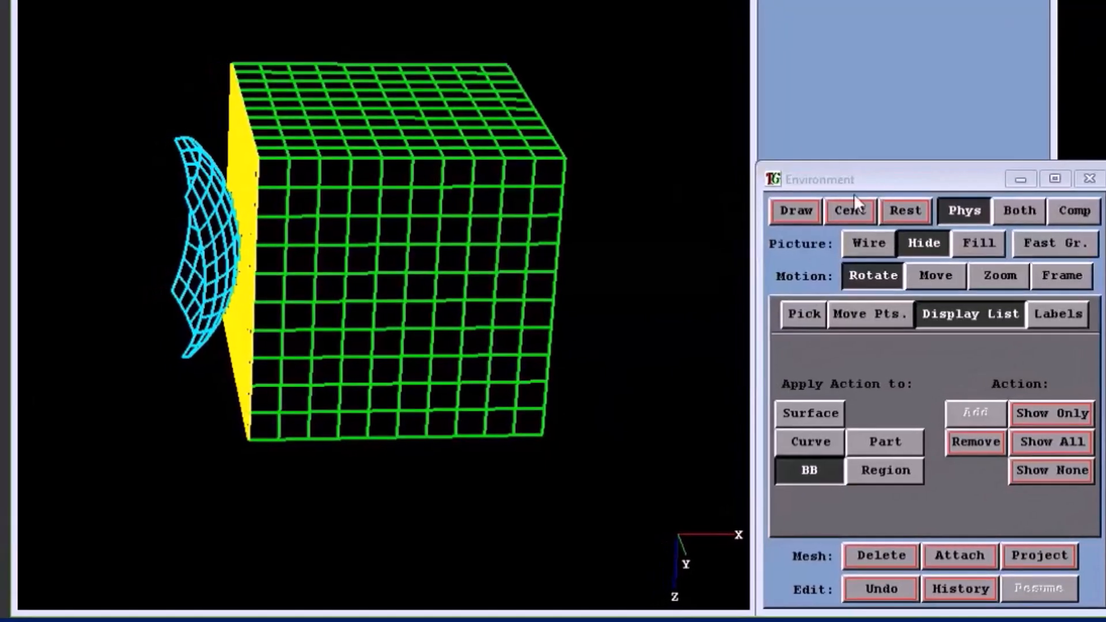
click(794, 210)
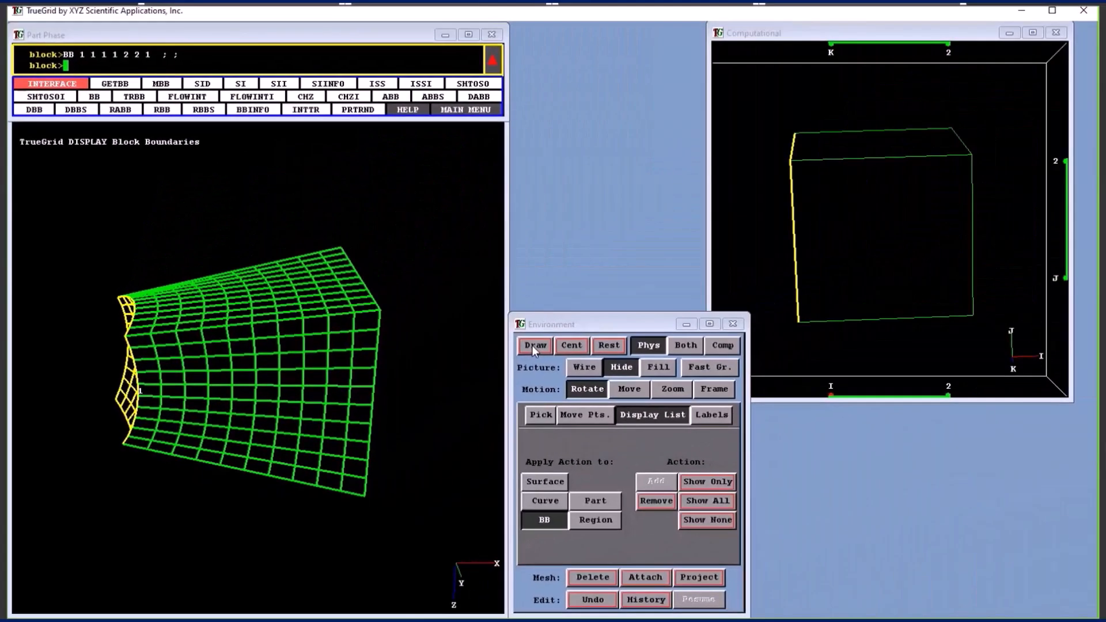
Step: Move the interface face's vertex 1 2 1 within the screen plane to about x 0.45, y -1.98, z -0.34
mouse_move(244, 423)
middle_down()
mouse_move(256, 402)
mouse_move(440, 419)
mouse_move(469, 451)
mouse_move(508, 441)
middle_up()
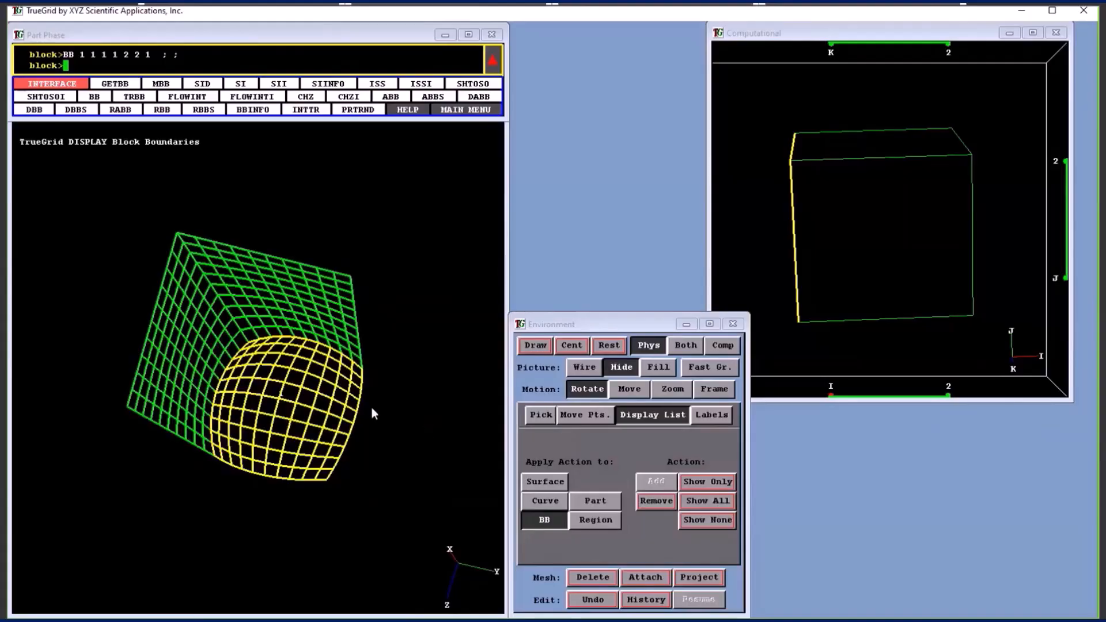
drag(372, 410, 339, 403)
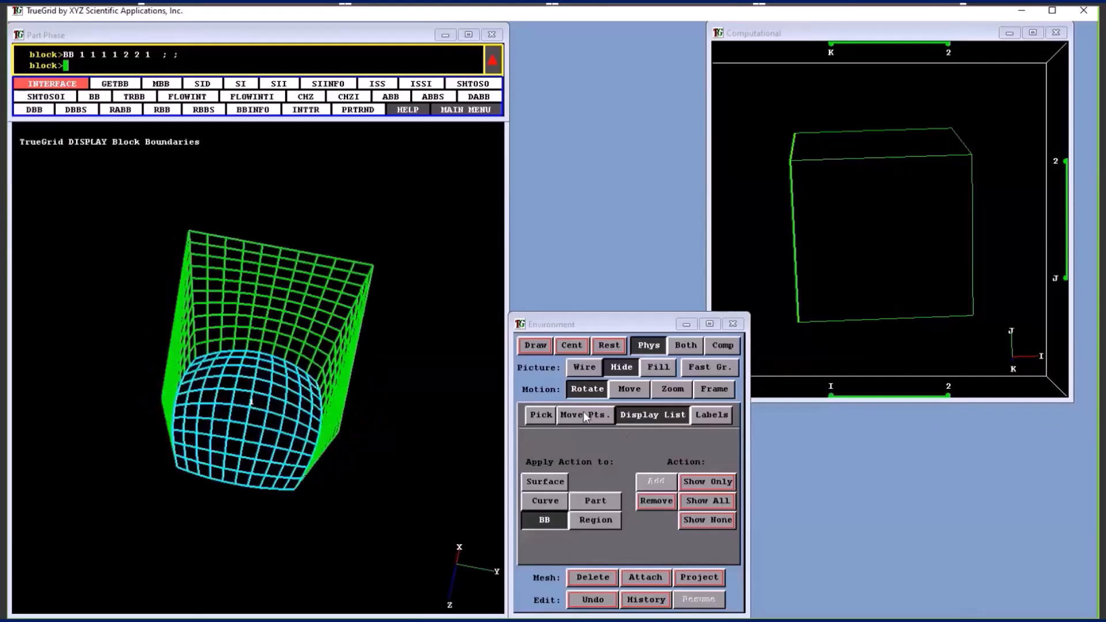
click(603, 416)
drag(45, 367, 44, 365)
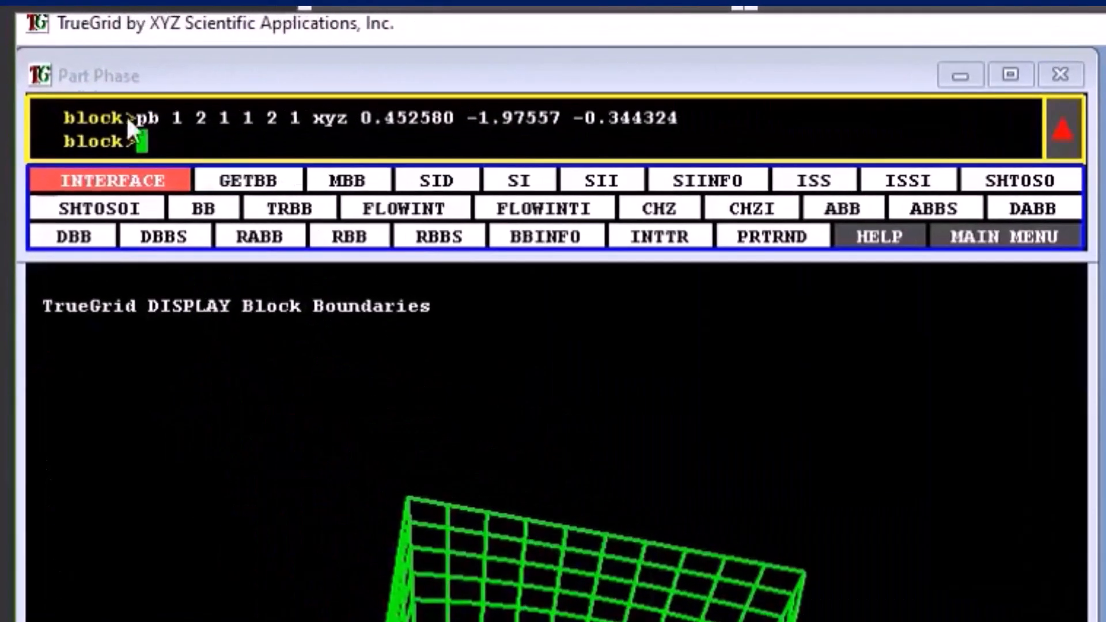
middle_drag(337, 431, 285, 441)
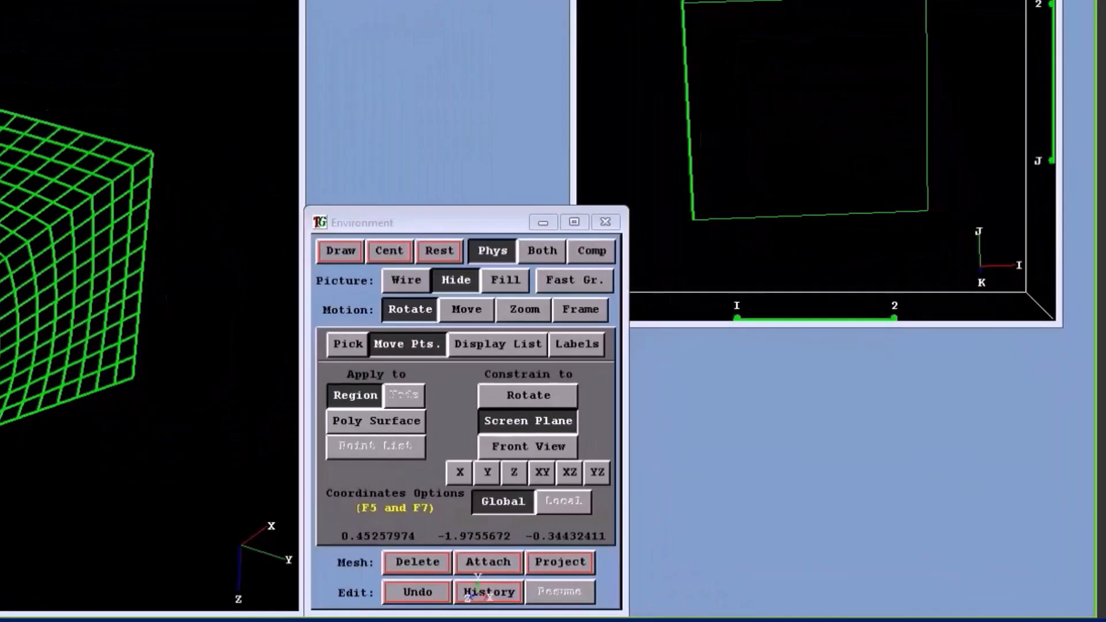
Step: Deactivate the block boundary command in the history table to examine the moved vertex, and reactivate the command
click(489, 592)
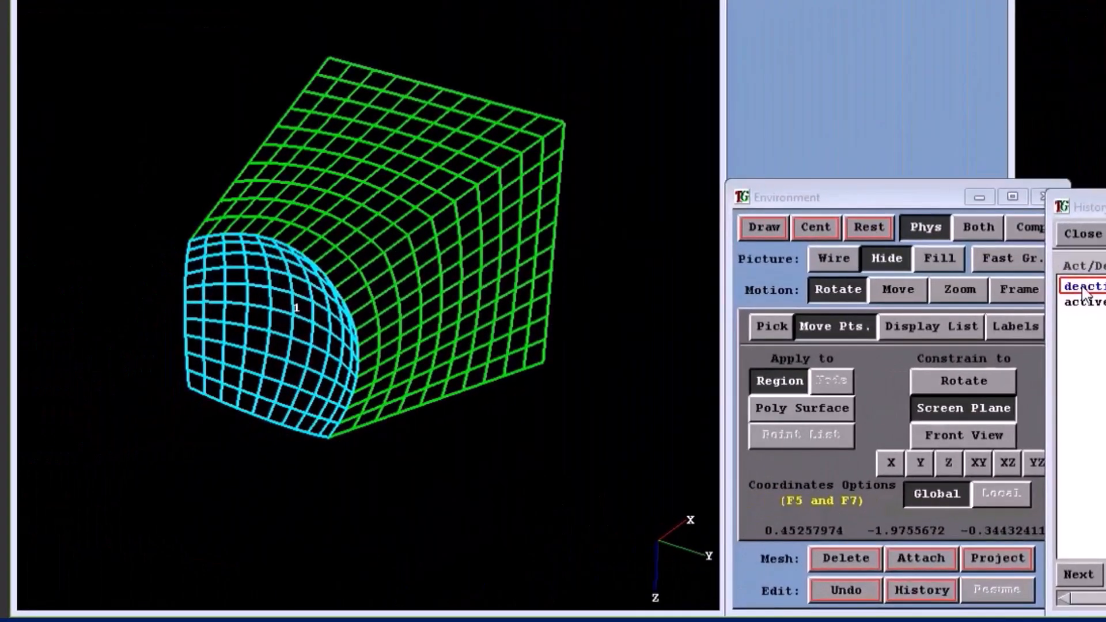
click(1003, 314)
middle_drag(554, 264, 646, 224)
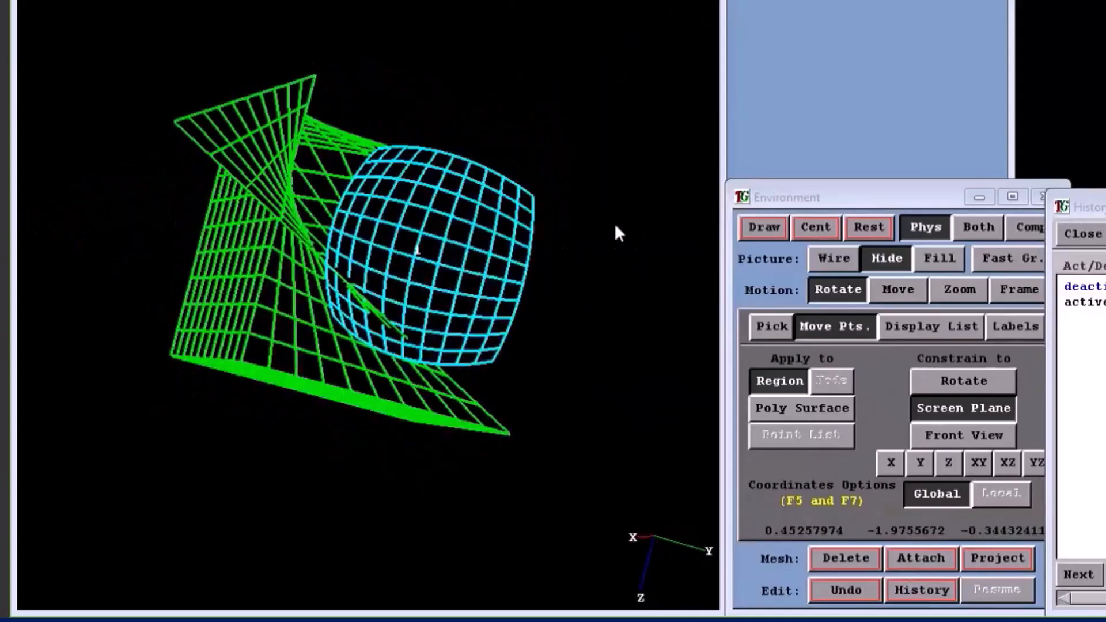
middle_drag(568, 264, 376, 356)
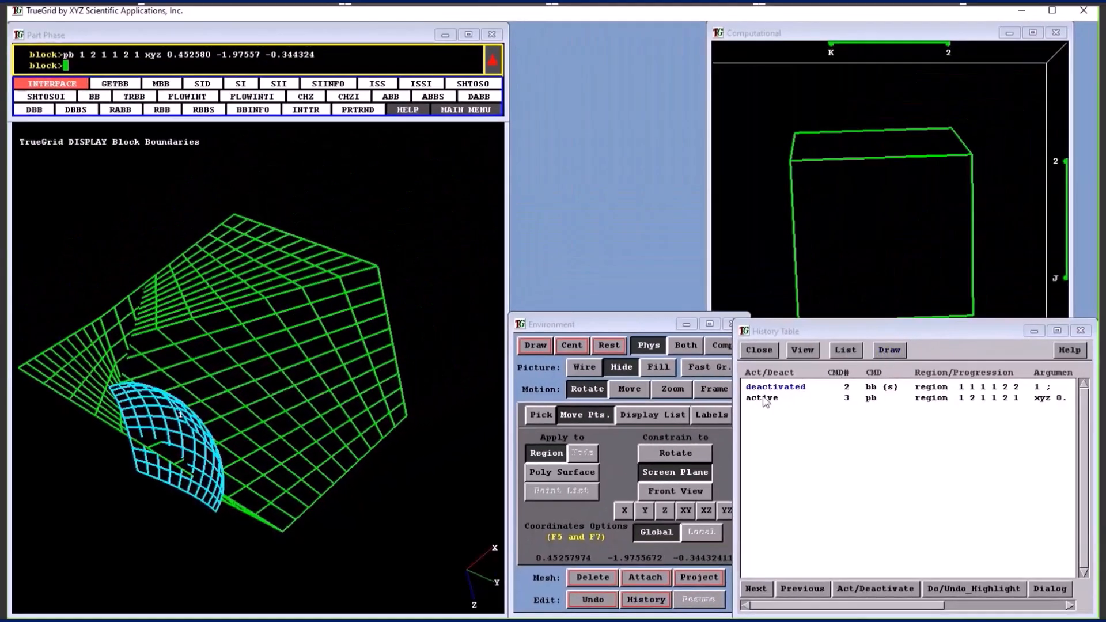
click(762, 390)
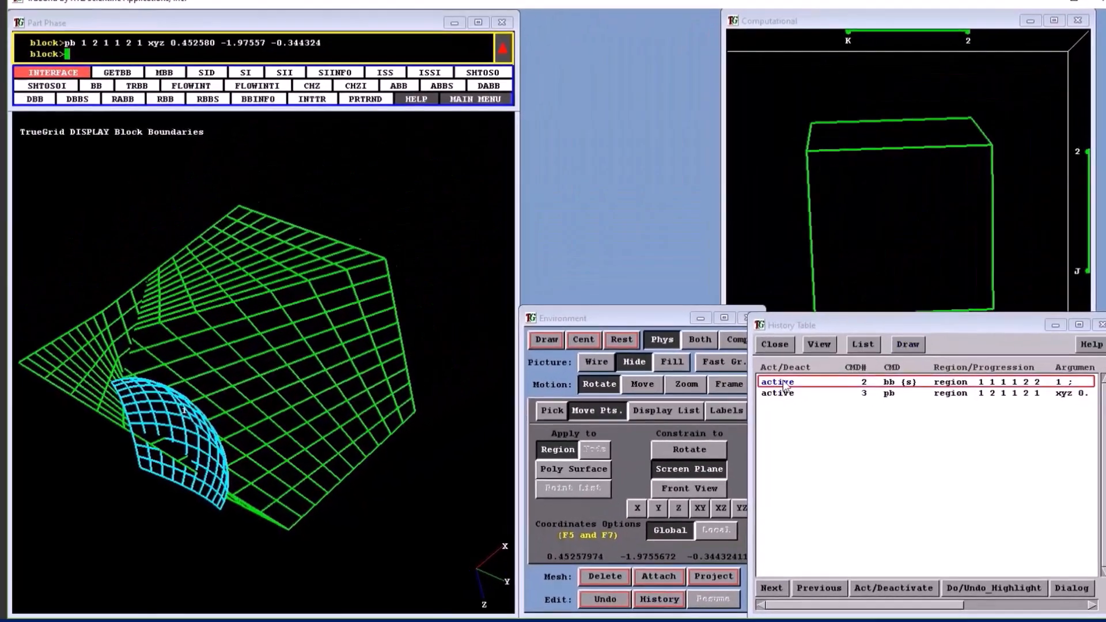
middle_drag(469, 268, 506, 227)
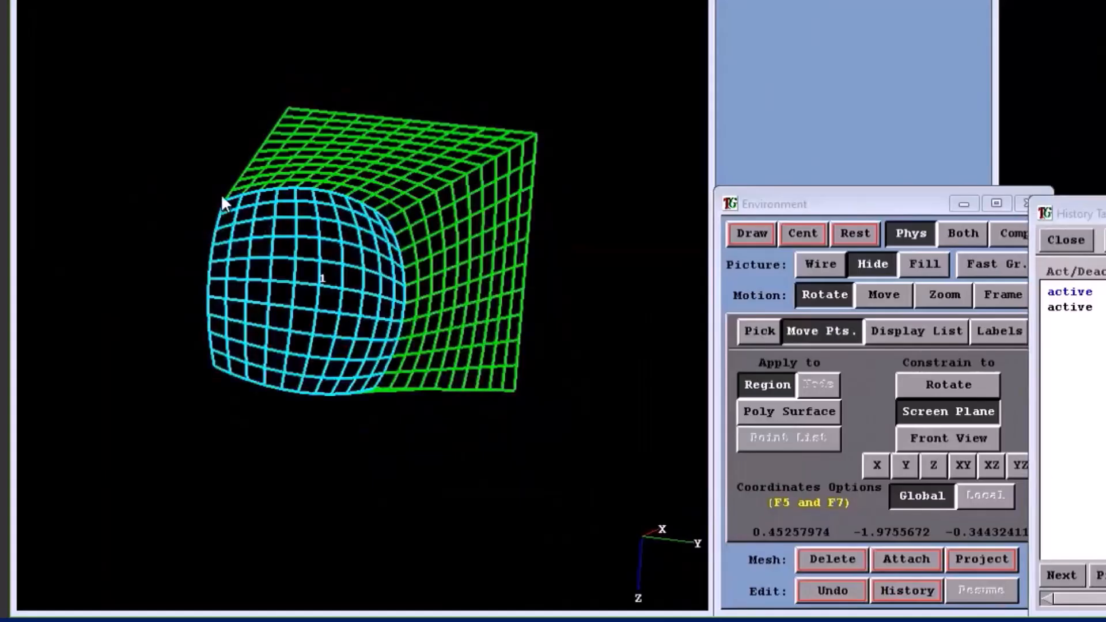
Step: Move the interface face's vertex 1 1 1 to about x 1.23, y 1.43, z -0.86 and inspect the mesh from several angles
drag(226, 199, 537, 182)
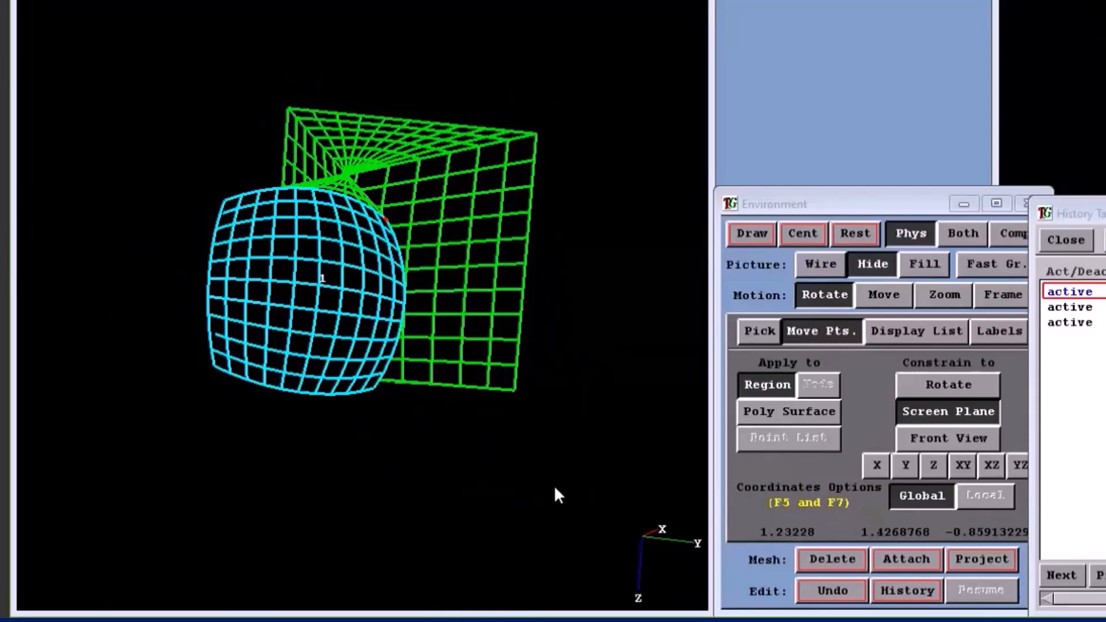
mouse_move(572, 360)
middle_down()
mouse_move(464, 363)
mouse_move(306, 447)
mouse_move(308, 527)
middle_up()
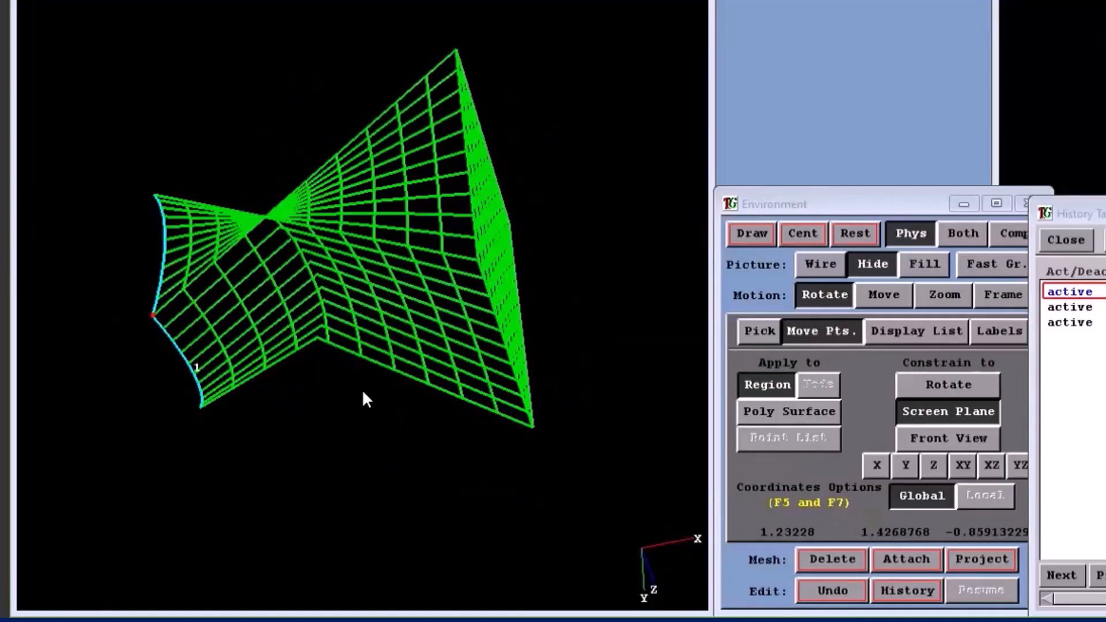
middle_drag(378, 375, 661, 327)
mouse_move(563, 320)
middle_down()
mouse_move(556, 247)
mouse_move(593, 135)
middle_up()
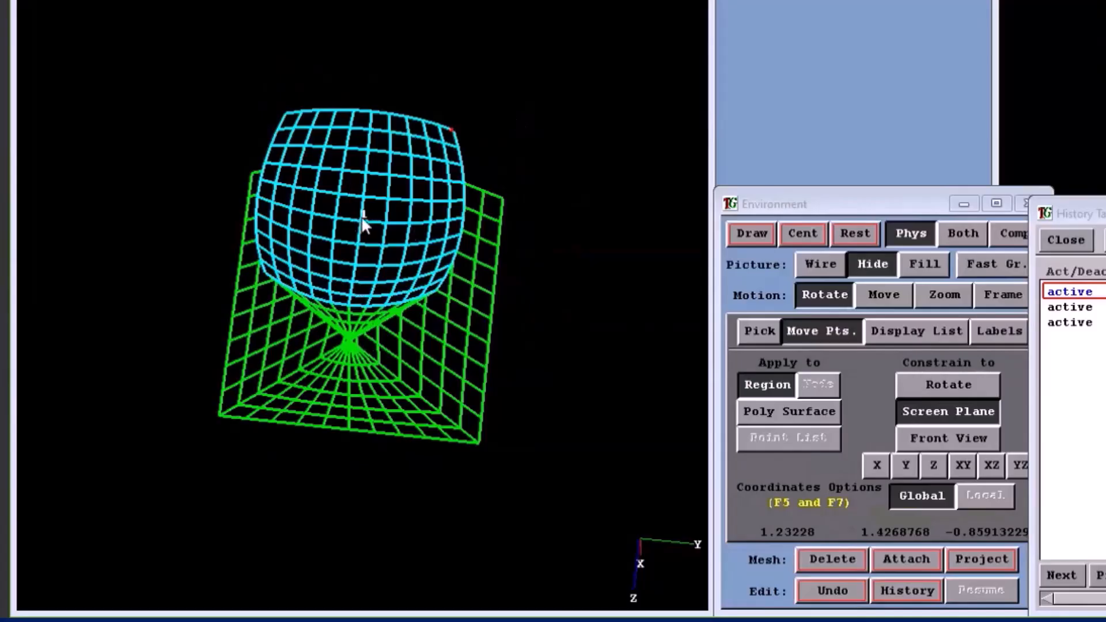
Step: Move the interface face's vertex 1 2 1 to about x 0.82, y 1.14, z -0.69 and inspect the mapping onto interface 1
middle_drag(363, 225, 254, 330)
drag(232, 327, 507, 338)
middle_drag(558, 347, 202, 247)
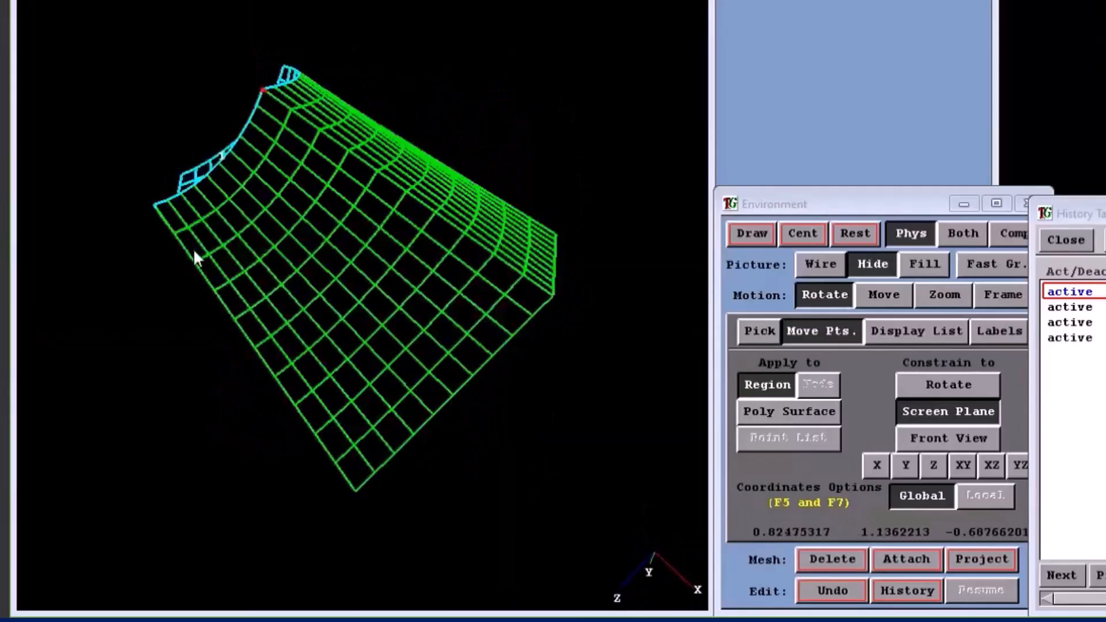
middle_drag(175, 297, 563, 281)
middle_drag(537, 109, 474, 181)
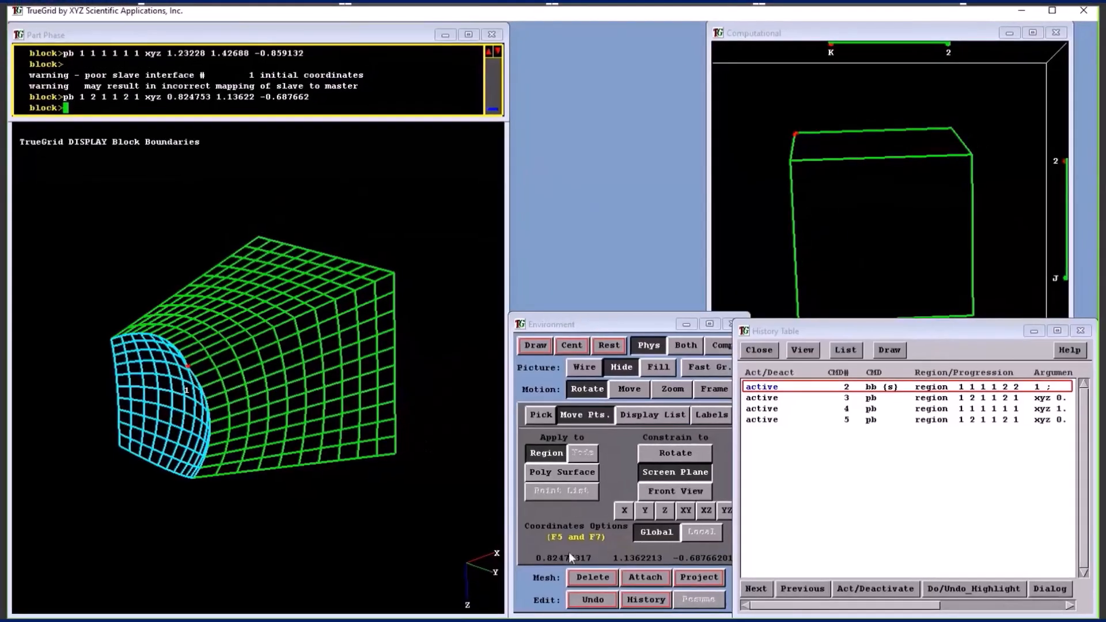
Step: Deactivate the block boundary command and both listed vertex moves in the history table, and redraw the original block
click(660, 602)
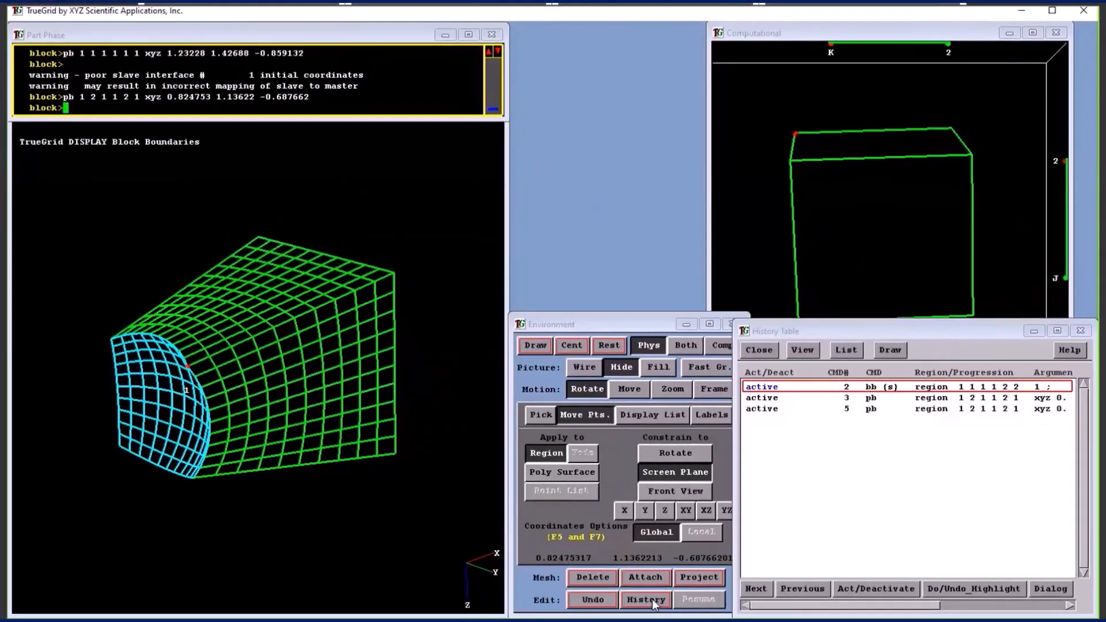
click(757, 389)
click(891, 350)
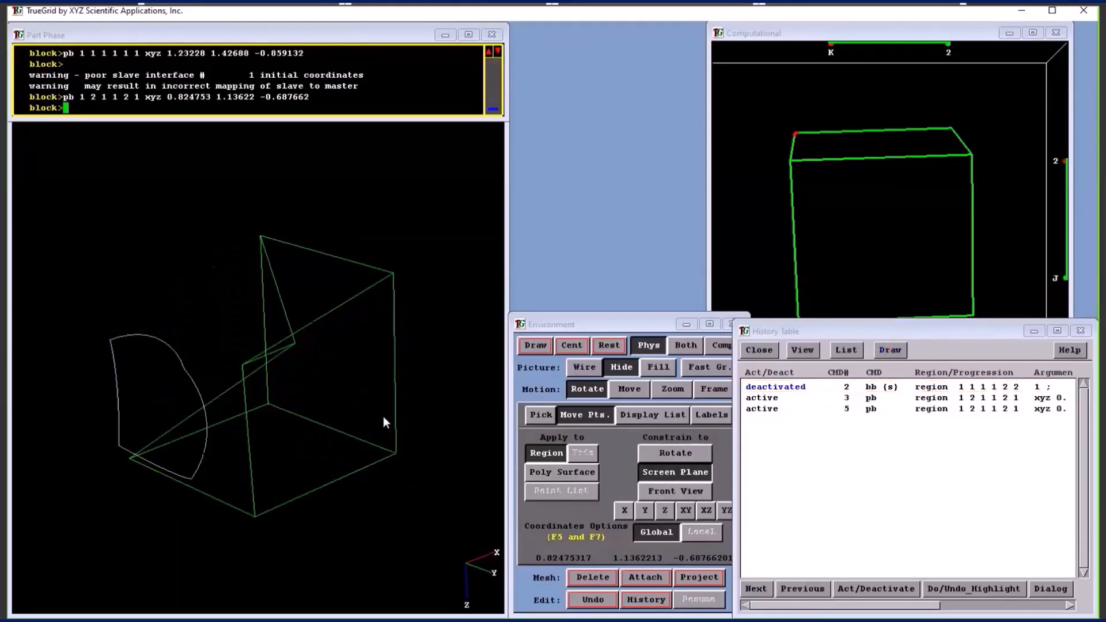
click(758, 409)
click(757, 397)
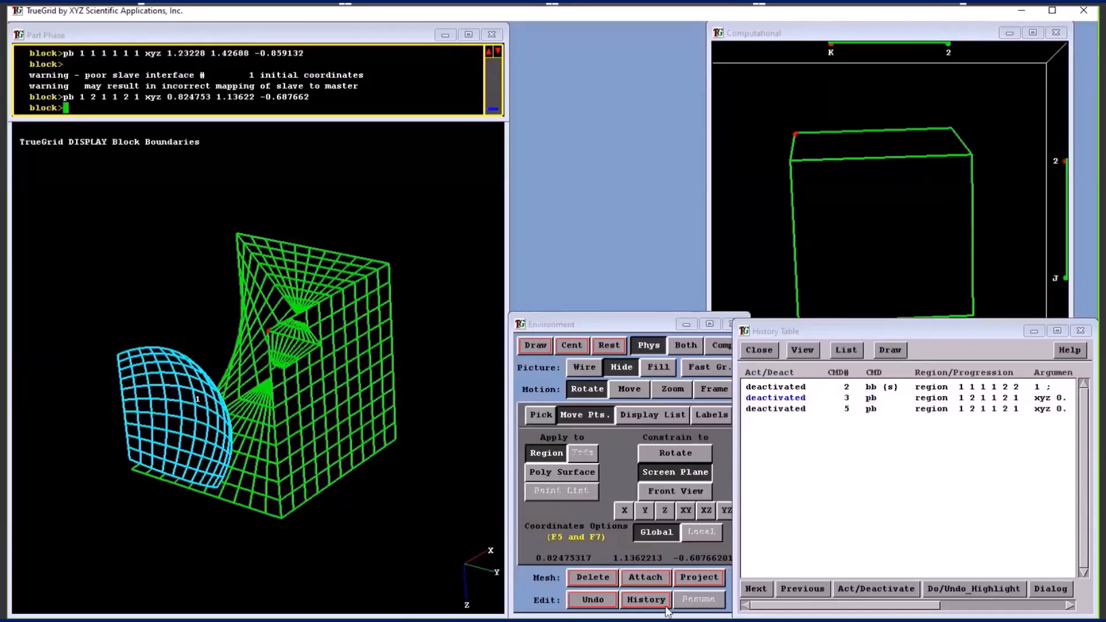
click(592, 600)
middle_drag(307, 505, 361, 505)
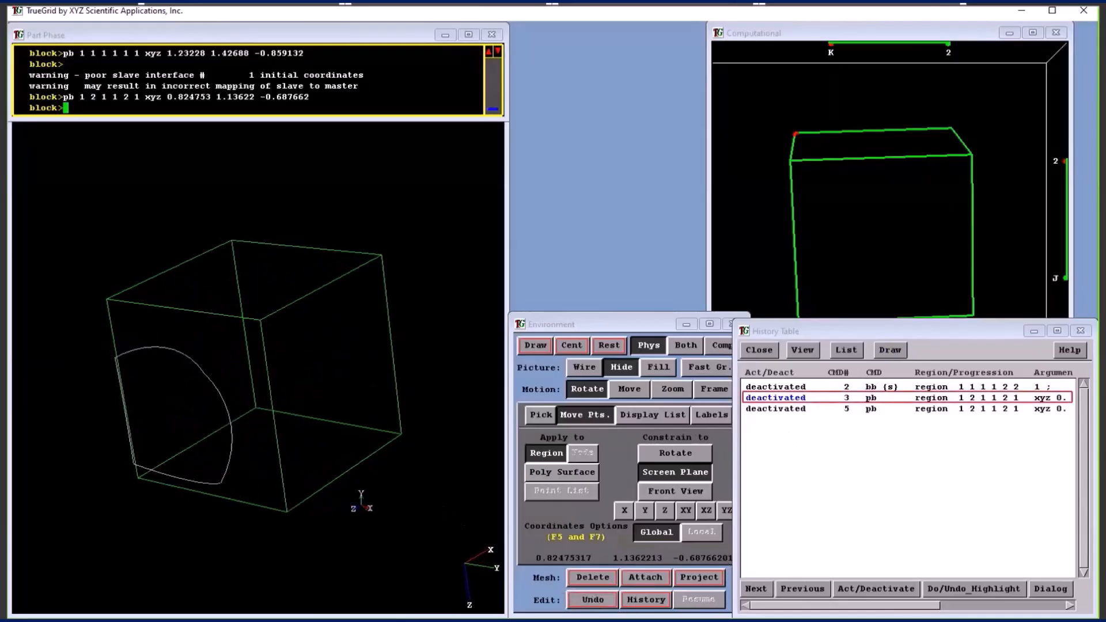
middle_drag(185, 512, 170, 527)
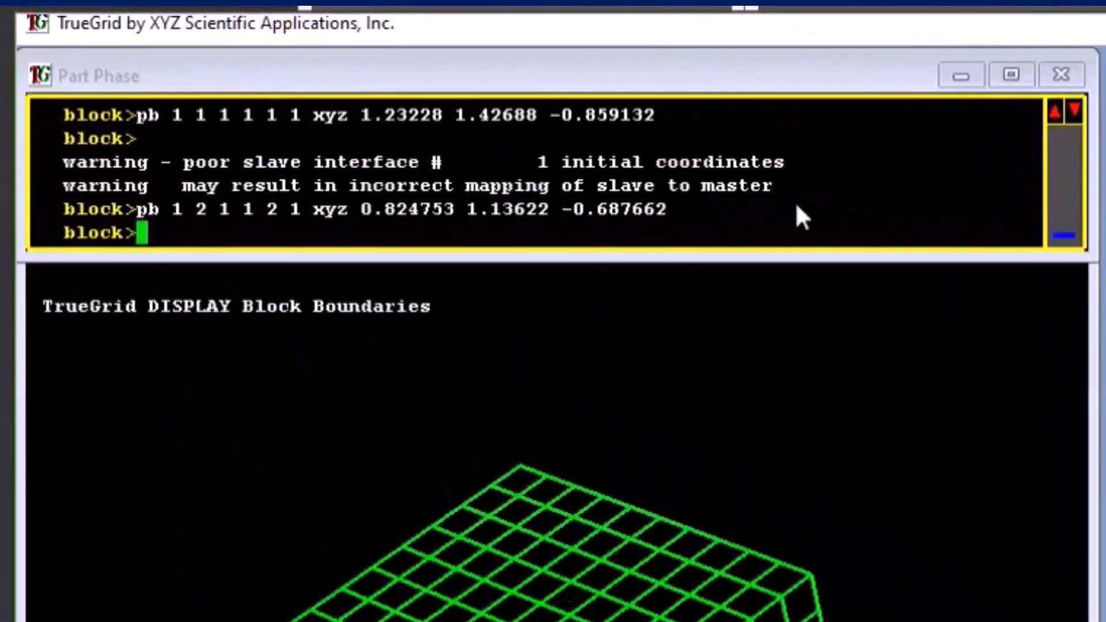
Step: Start a new block boundary interface definition and enter the block's I = 1 face, 1 1 1 to 1 2 2, as its region
click(823, 162)
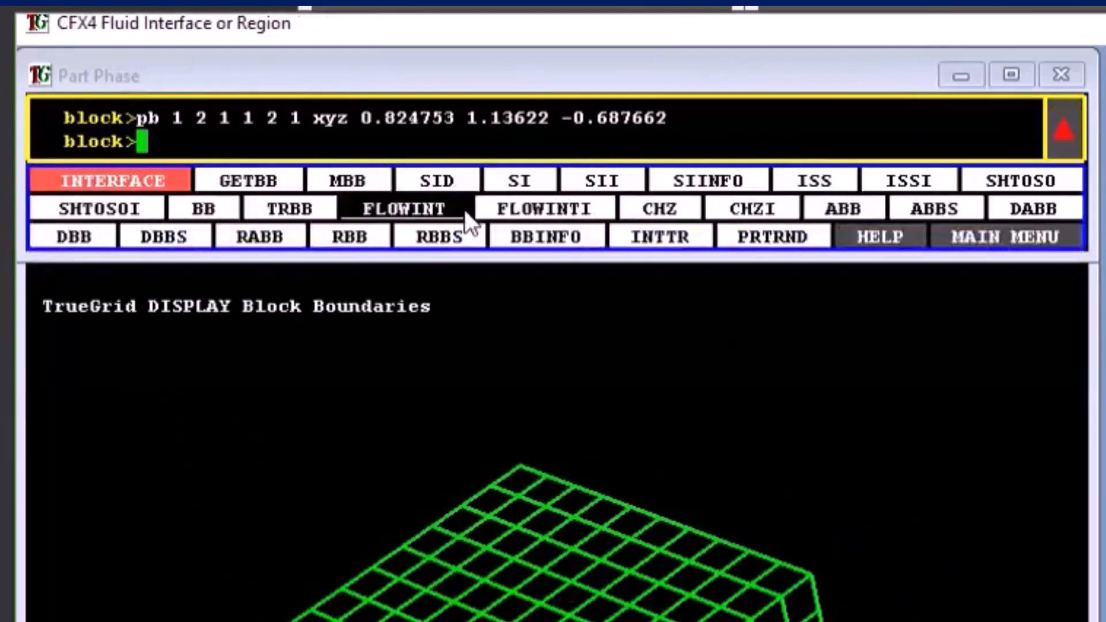
click(196, 209)
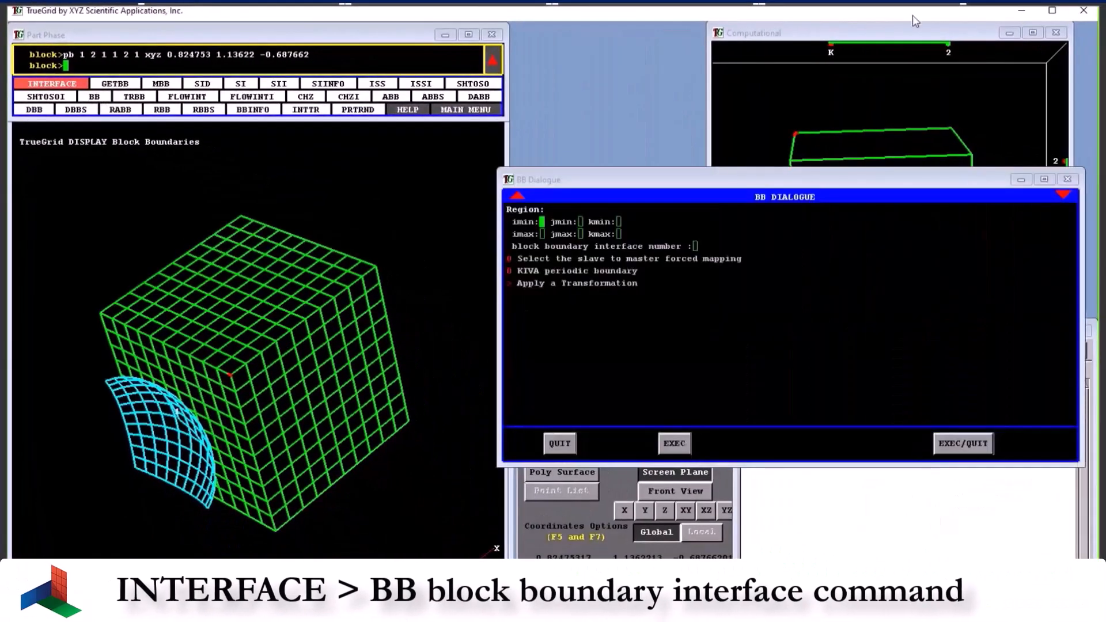
click(903, 88)
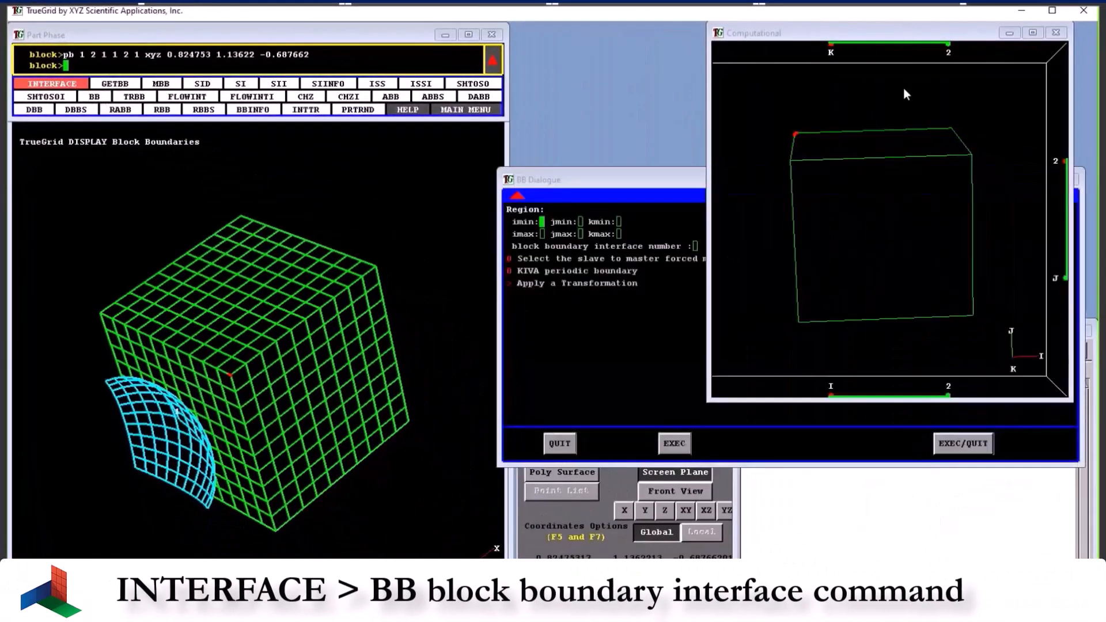
click(831, 396)
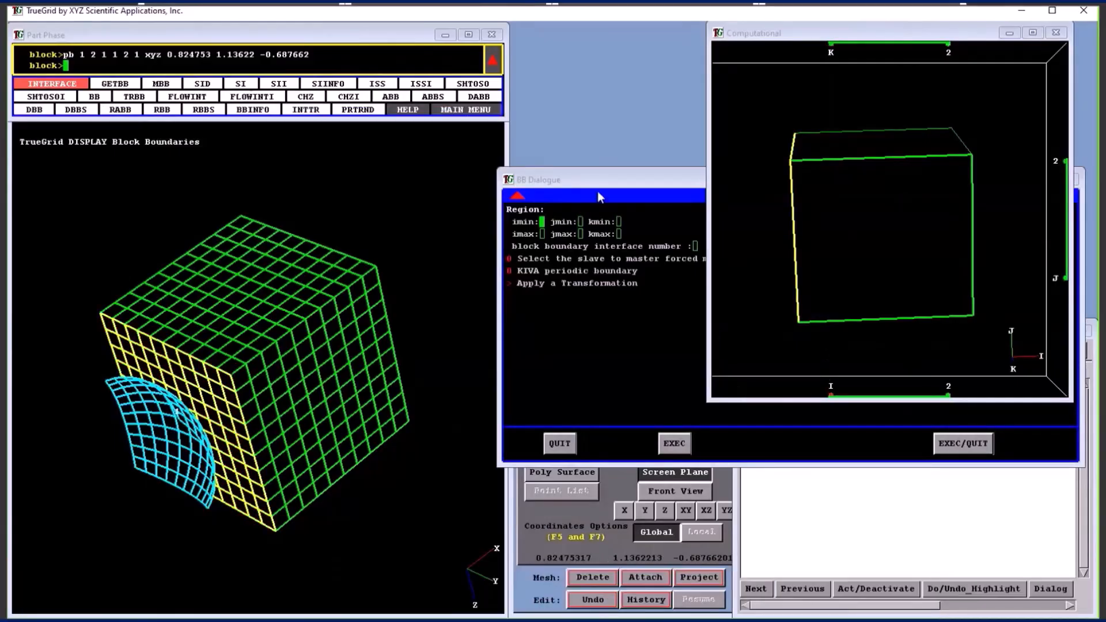
click(600, 198)
key(F1)
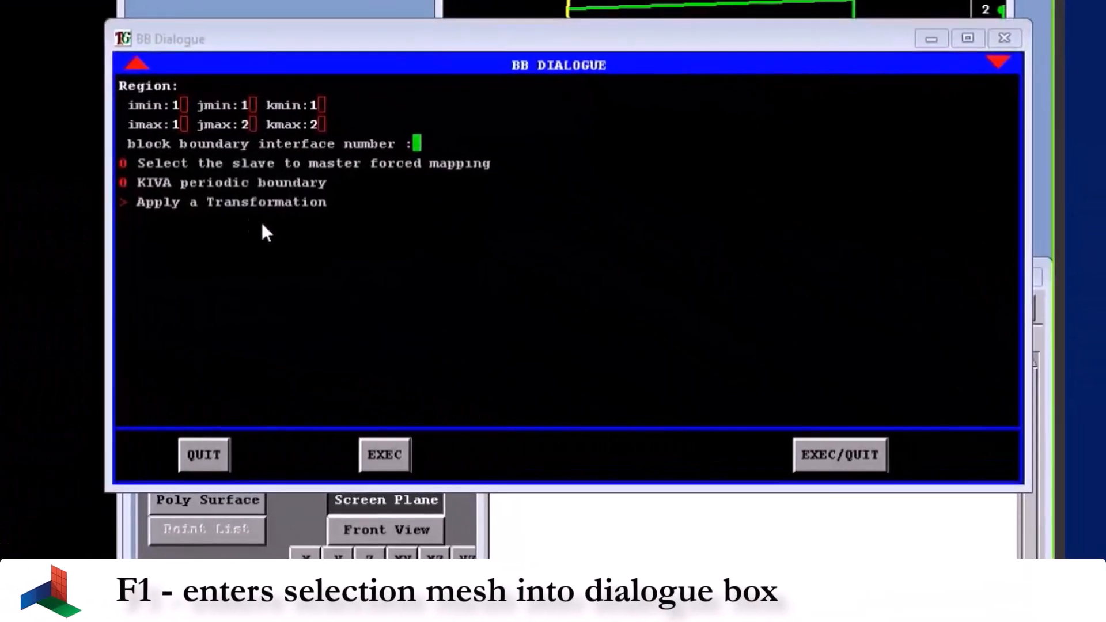
Step: Add a normal offset transformation of .05 to the block boundary definition and set its interface number to 1
click(195, 196)
scroll(576, 305, down, 5)
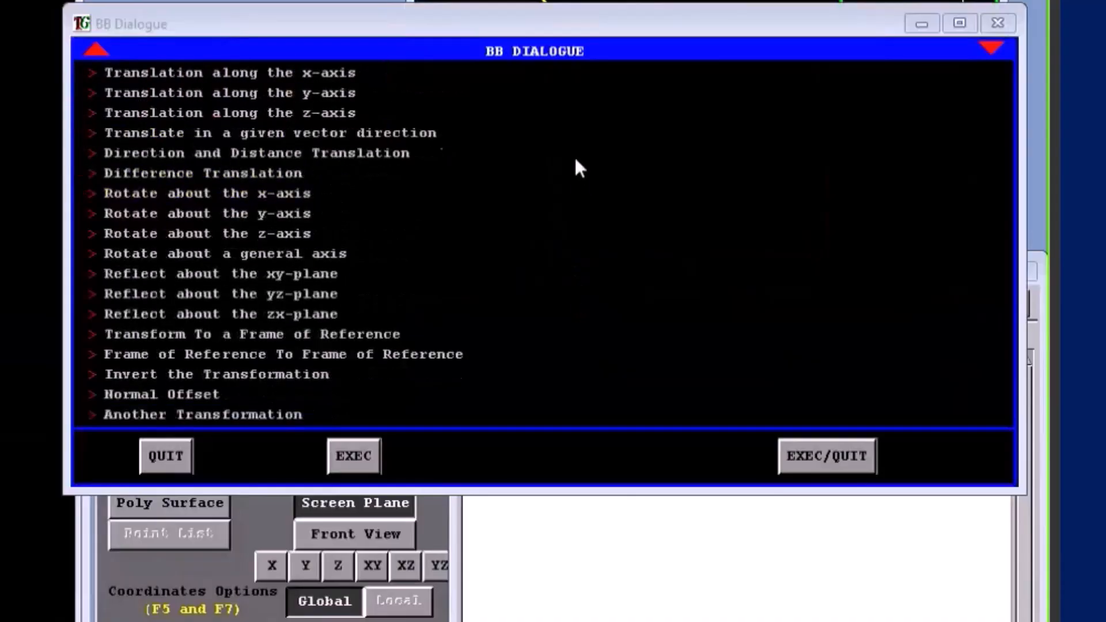
click(228, 301)
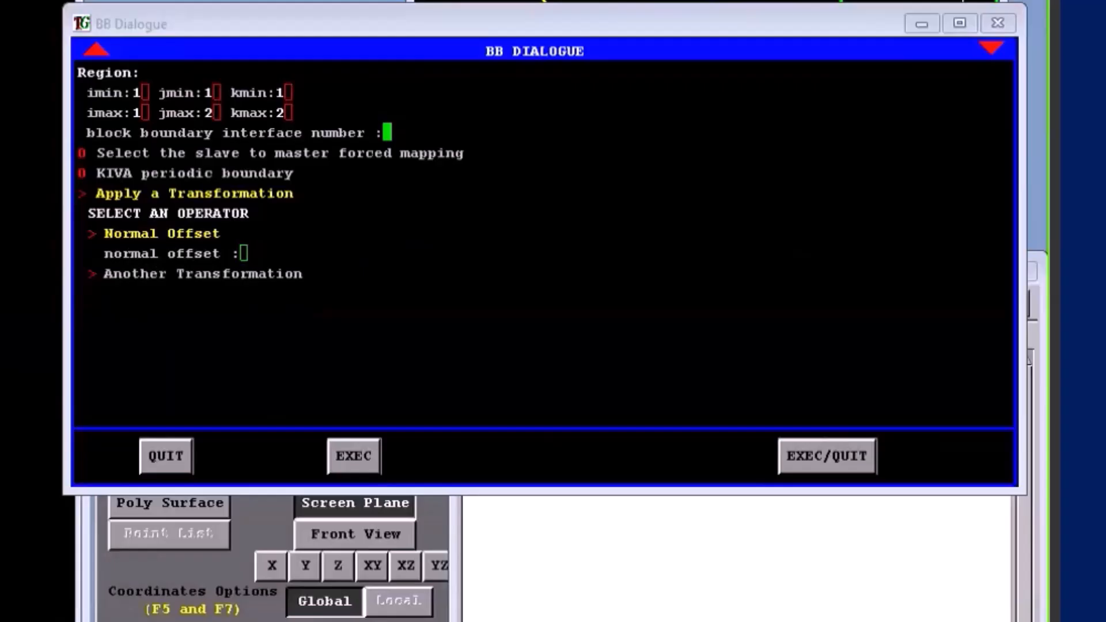
text(.05)
click(250, 253)
click(415, 133)
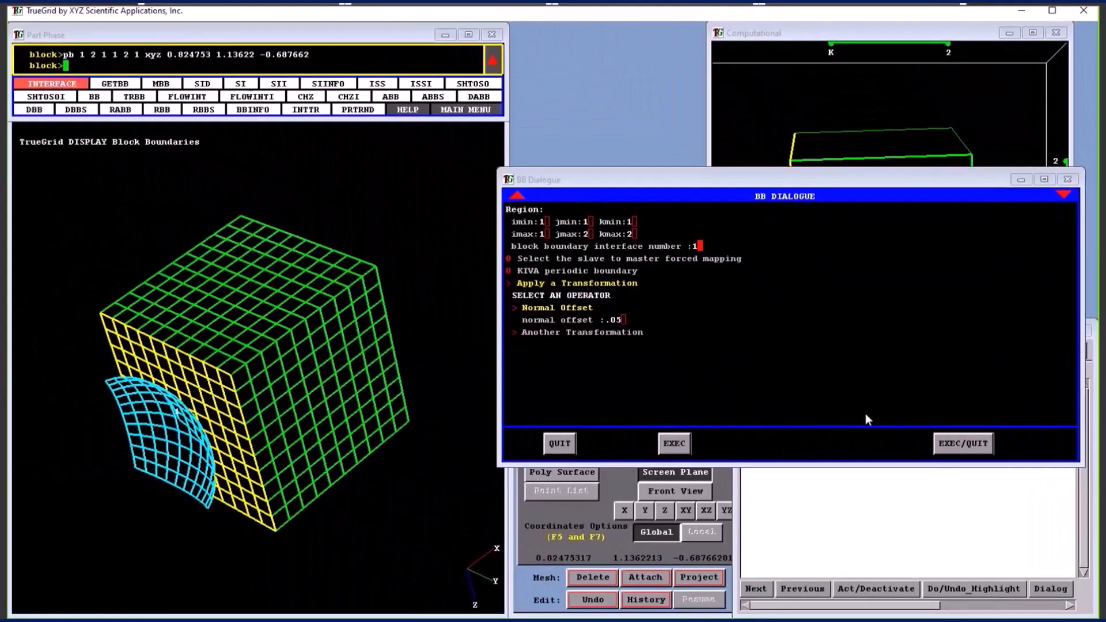
Step: Execute the normal-offset block boundary definition, redraw the block, and frame the mapped face beside interface 1
click(963, 443)
click(678, 270)
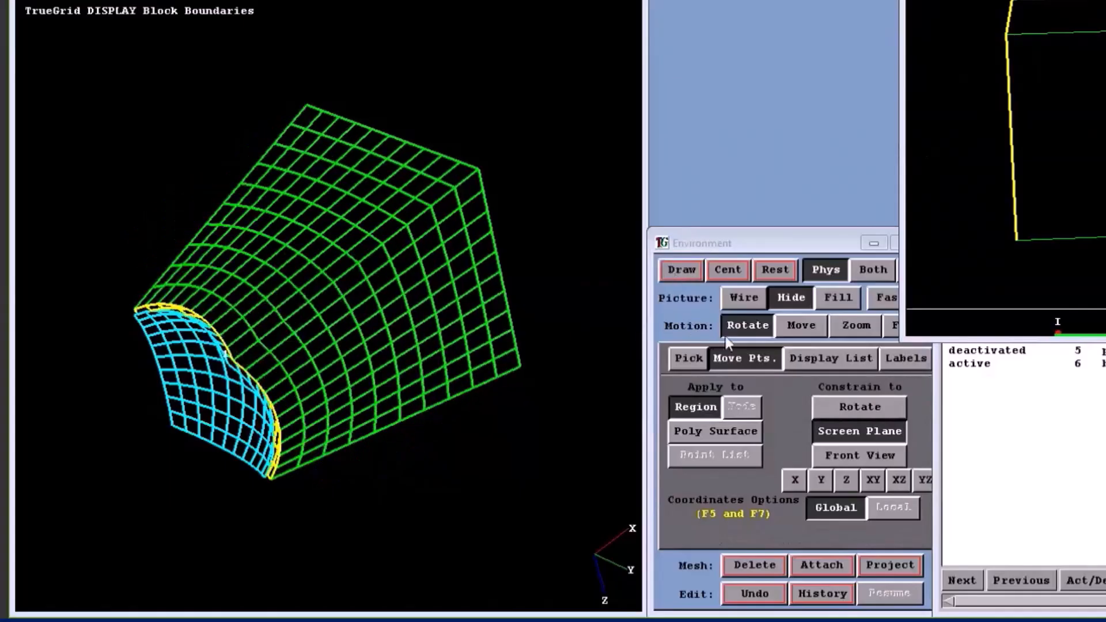
click(806, 240)
click(907, 326)
drag(123, 275, 230, 370)
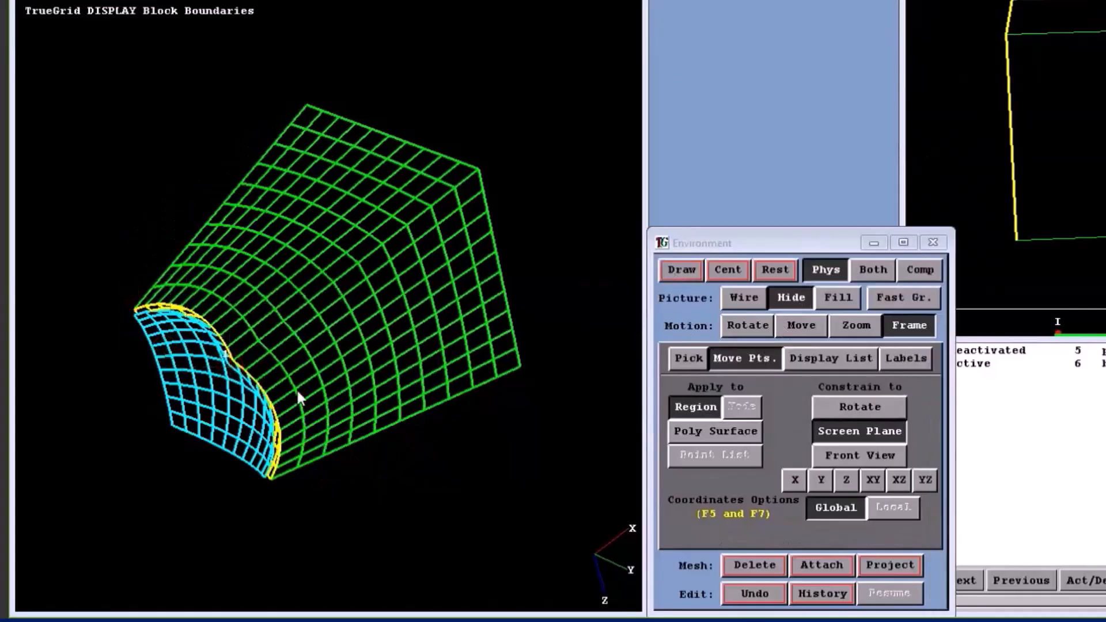
Step: Examine the gap between the offset block face and interface 1 up close and from several angles
click(747, 325)
drag(338, 272, 292, 506)
drag(289, 278, 571, 485)
drag(173, 321, 566, 385)
drag(418, 411, 424, 163)
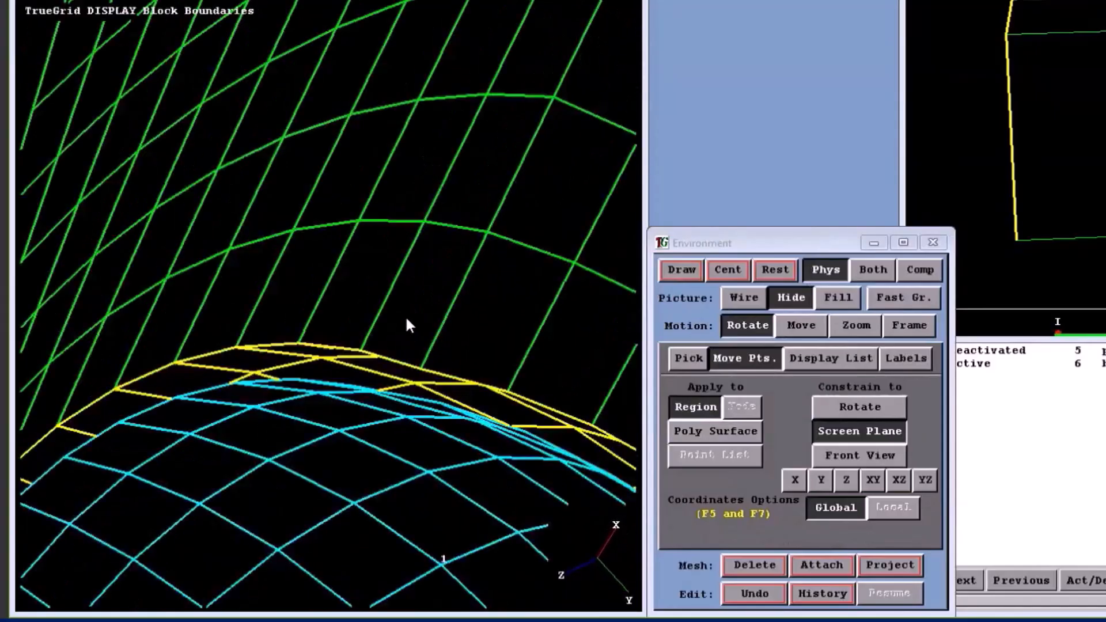
drag(503, 401, 58, 73)
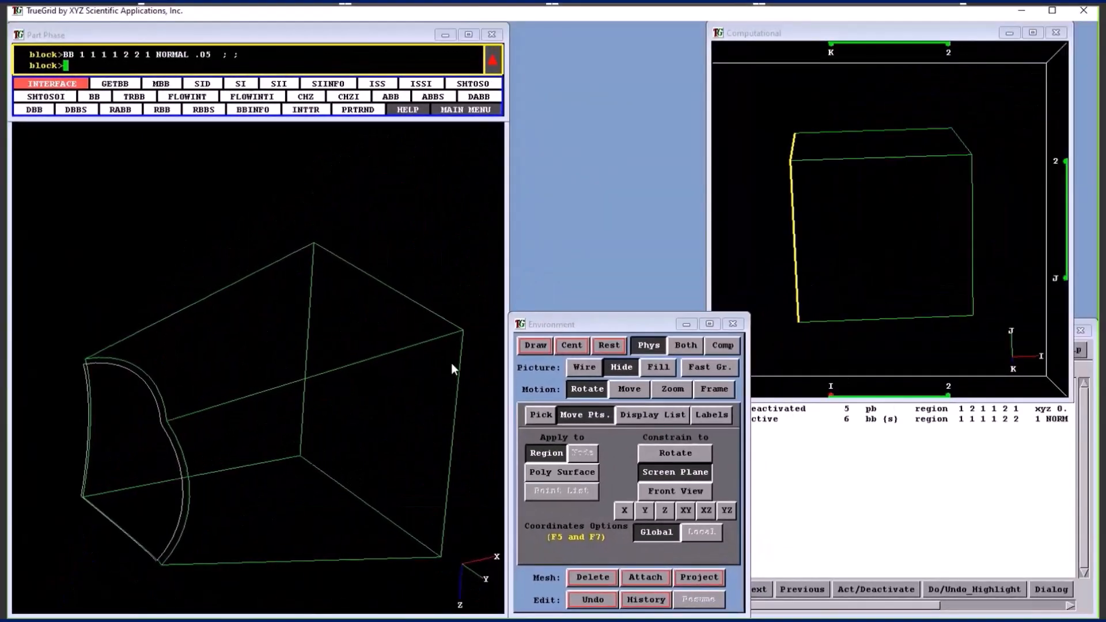
middle_drag(441, 361, 454, 374)
middle_drag(379, 367, 257, 338)
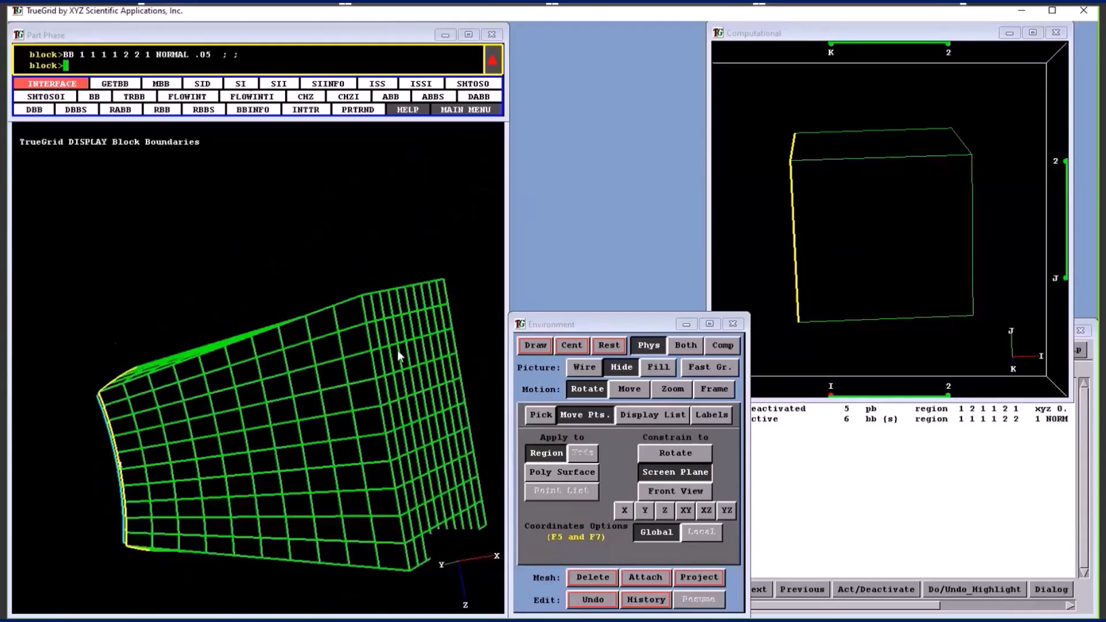
middle_drag(400, 356, 421, 416)
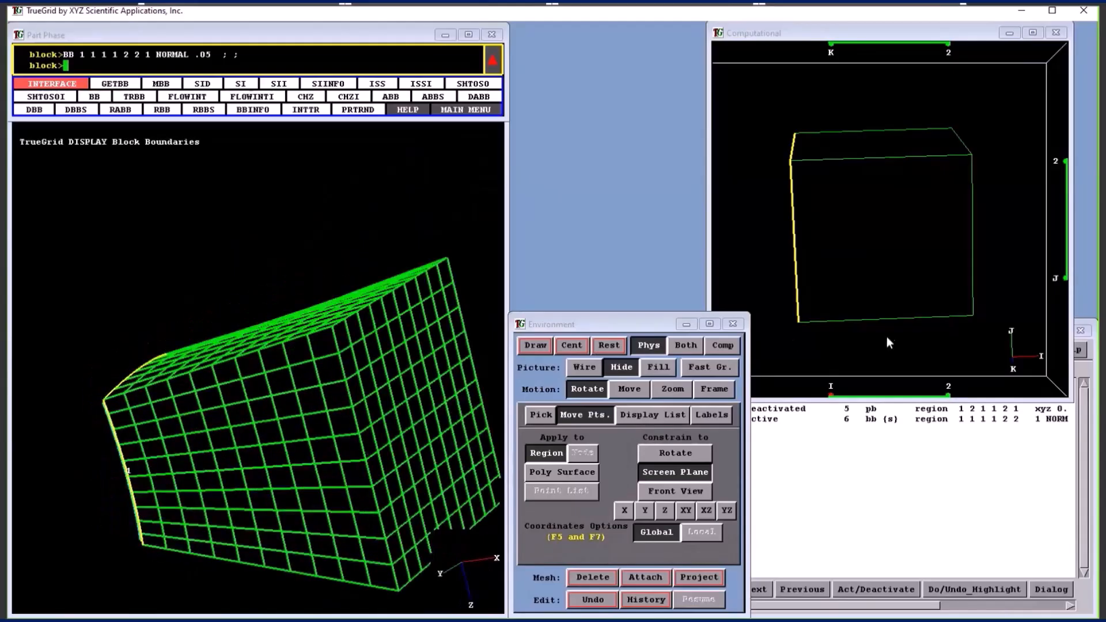
Step: Enter the block's I = 2 face, 2 1 1 to 2 2 2, as a new block boundary region with interface number 1
click(830, 395)
click(947, 396)
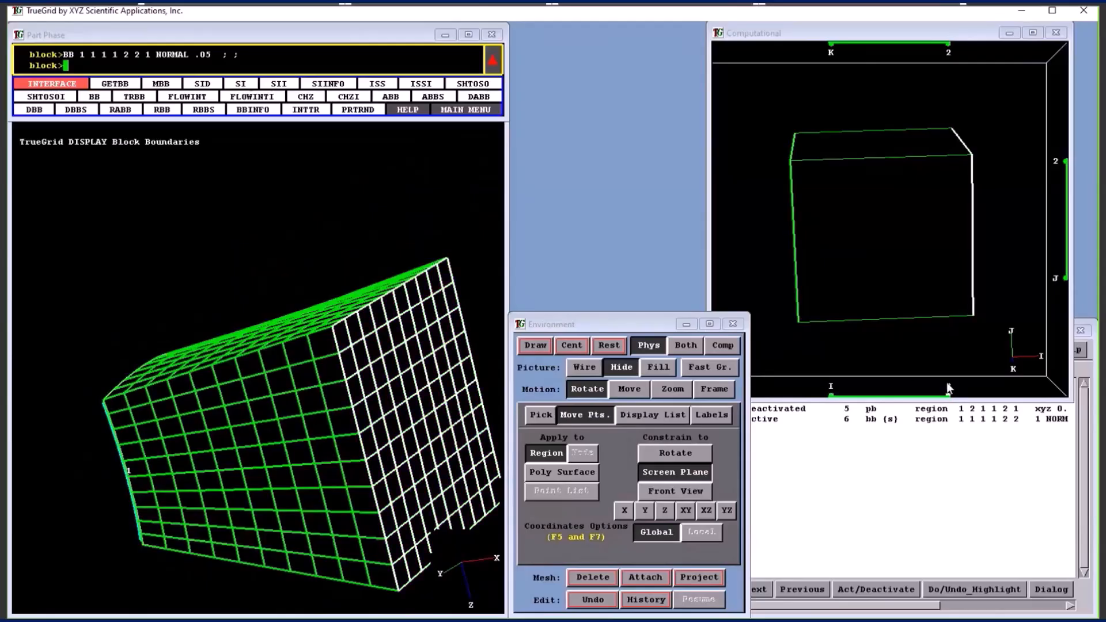
middle_drag(320, 440, 392, 418)
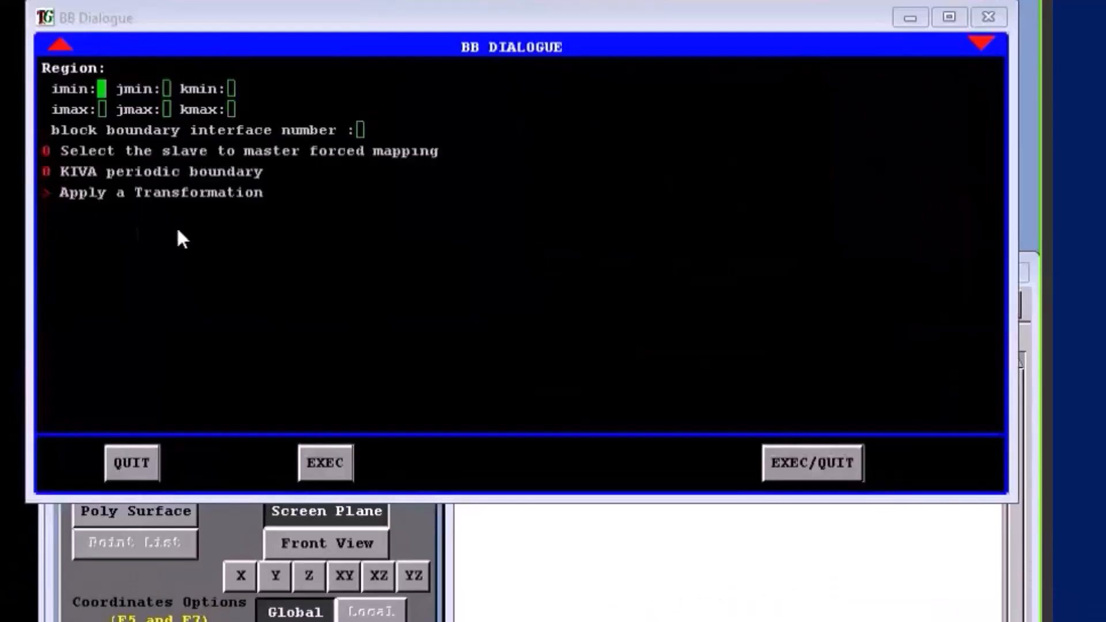
key(F1)
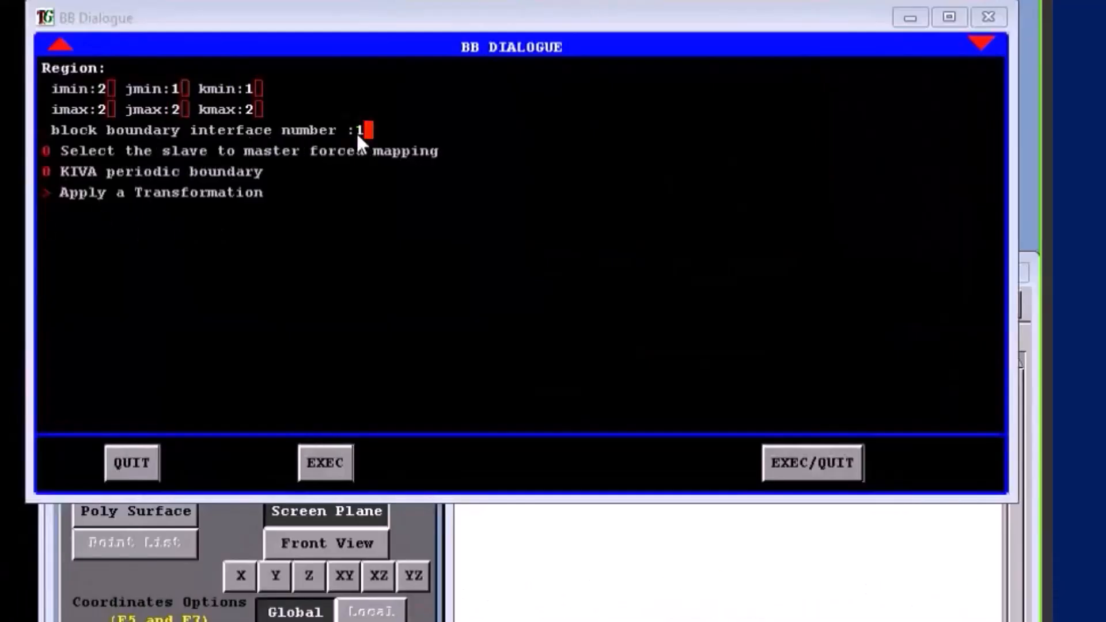
Step: Add an x-axis translation of -2 to the block boundary, execute it, and inspect the block with both faces mapped
click(144, 195)
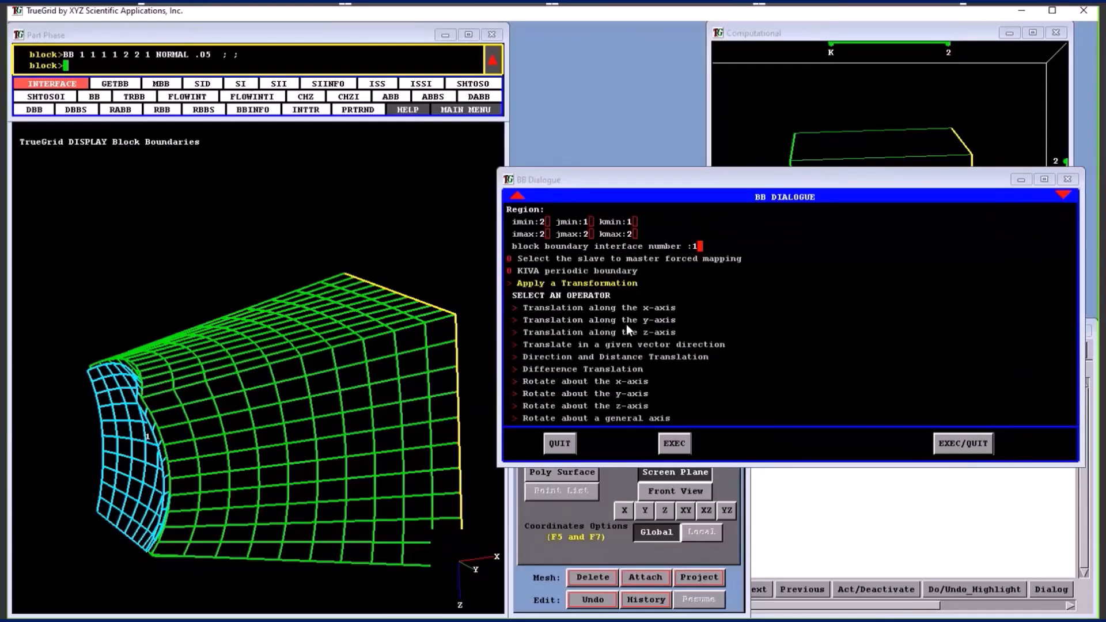
click(600, 310)
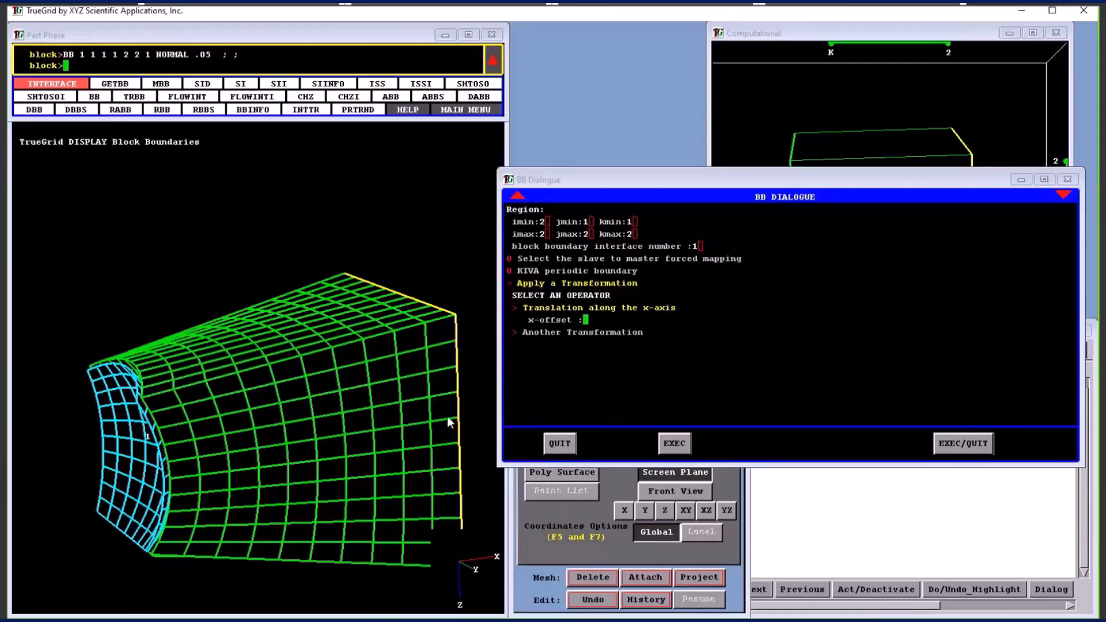
text(-2)
key(Return)
drag(317, 423, 391, 391)
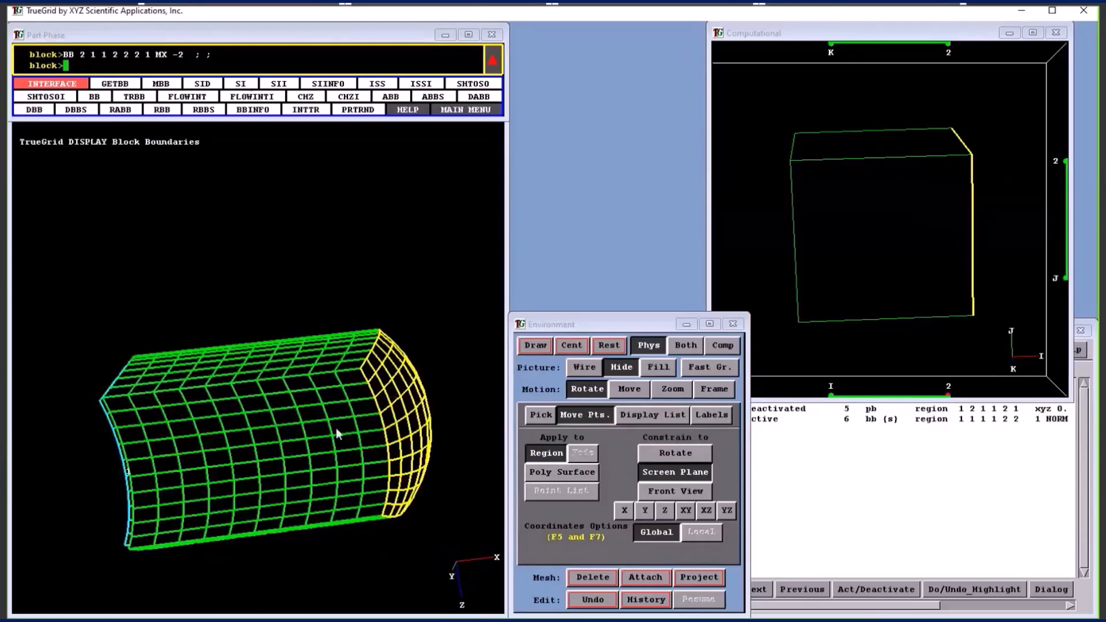
click(569, 347)
drag(236, 403, 297, 386)
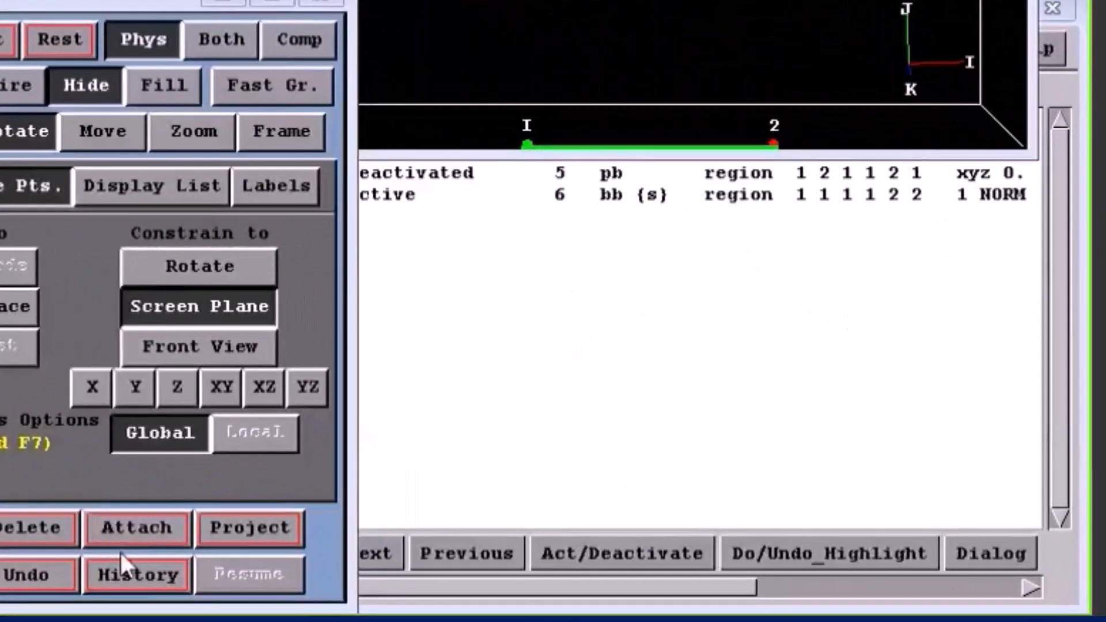
Step: Deactivate the normal-offset block boundary command on region 1 1 1 1 2 2 in the history table
click(169, 571)
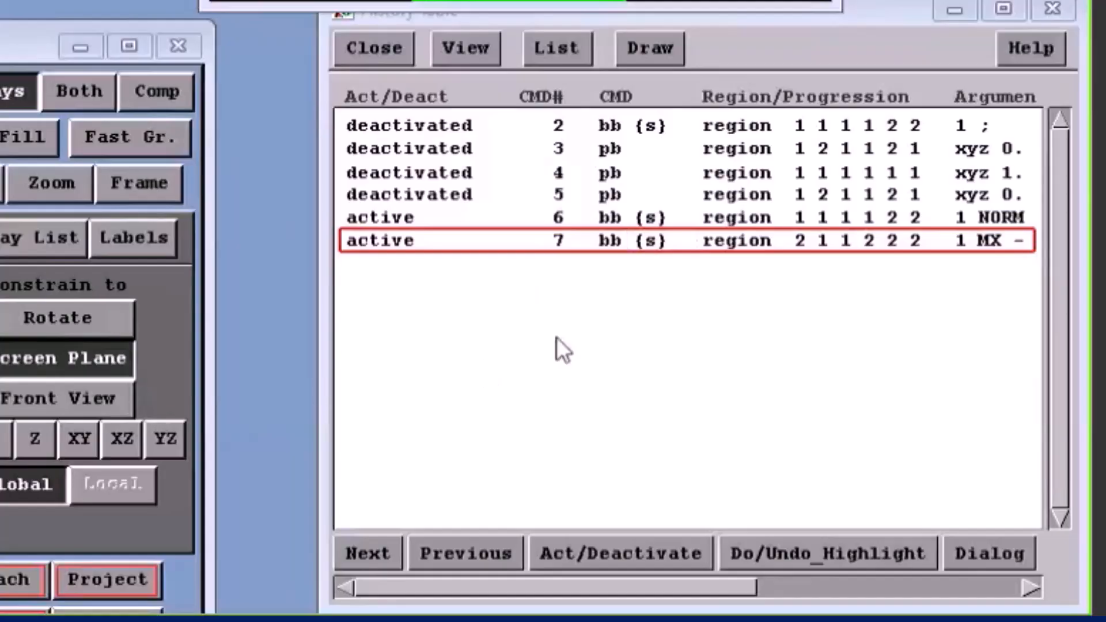
click(392, 217)
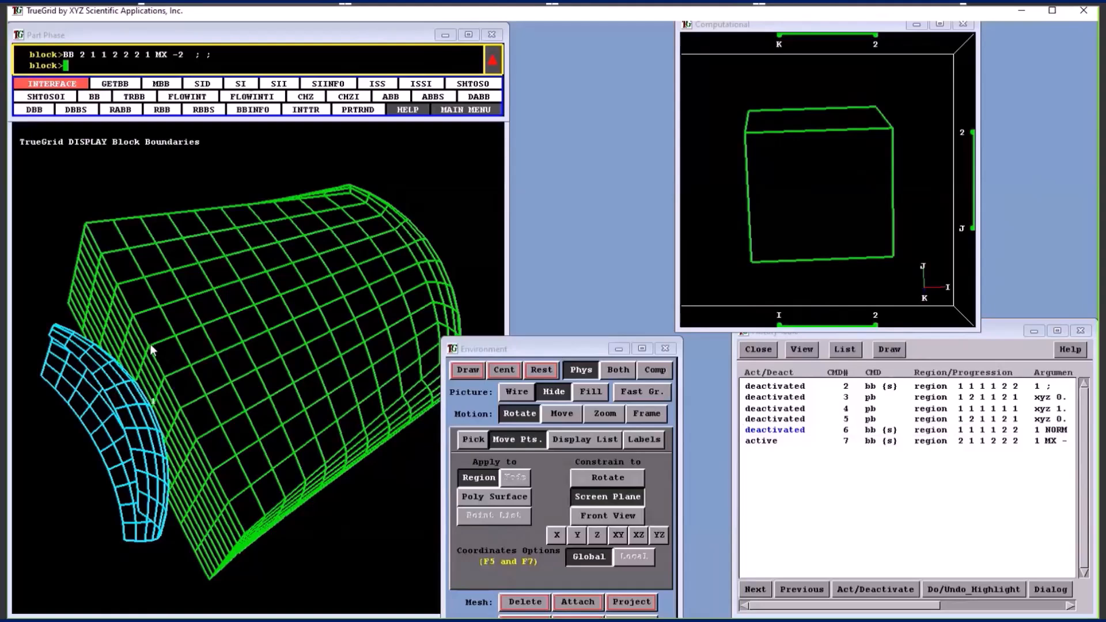
drag(246, 385, 286, 316)
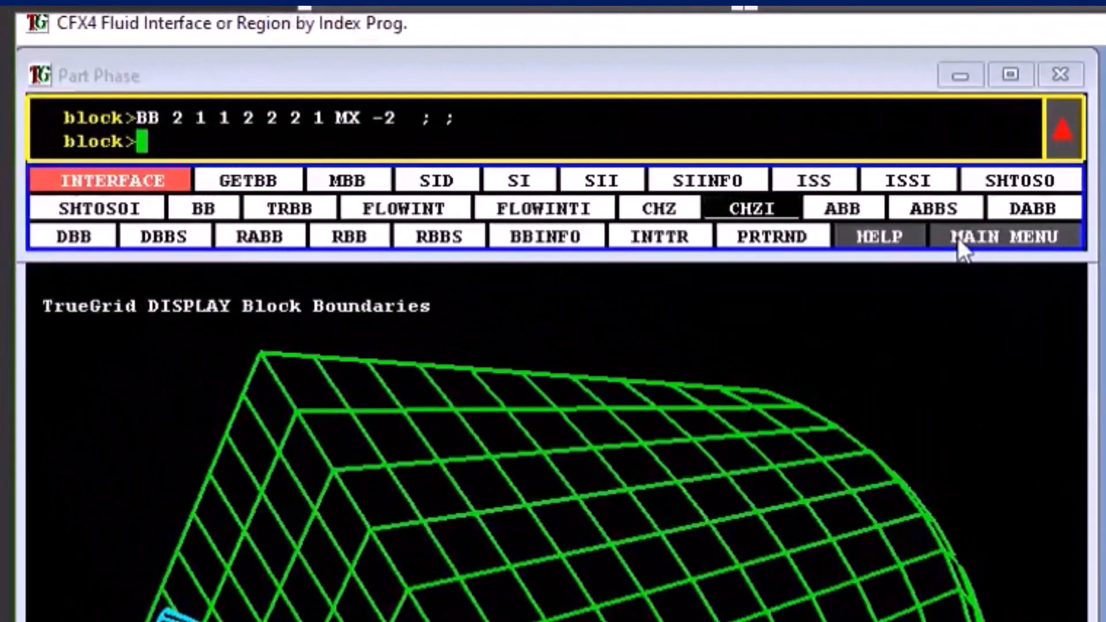
Step: Increment the mesh's j-index sequence by 10 elements with MSEQ
click(958, 238)
click(75, 182)
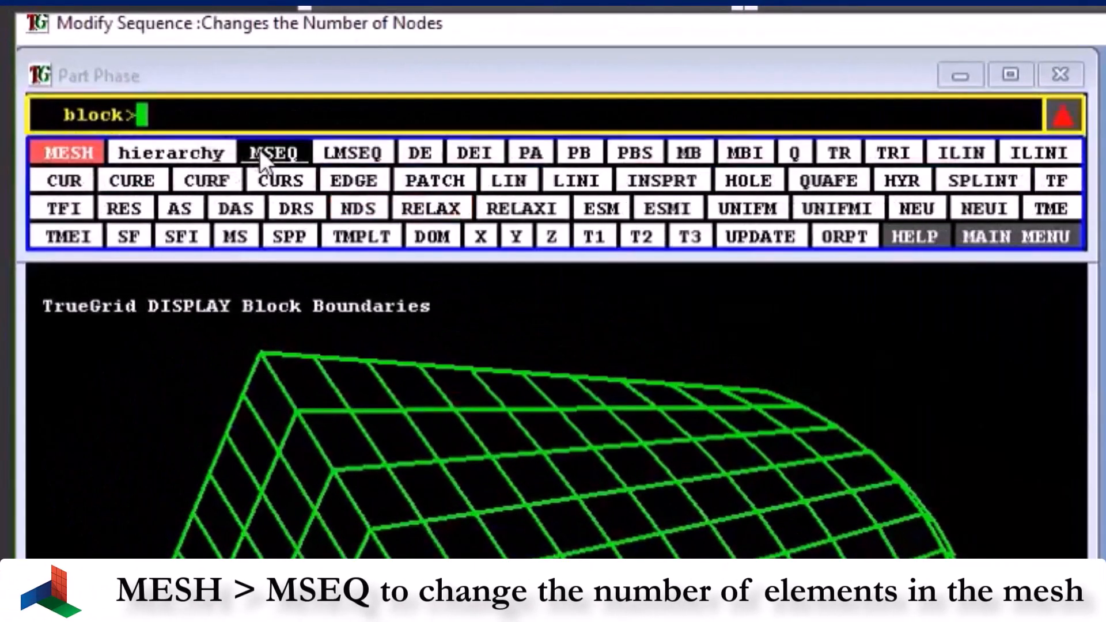
click(257, 151)
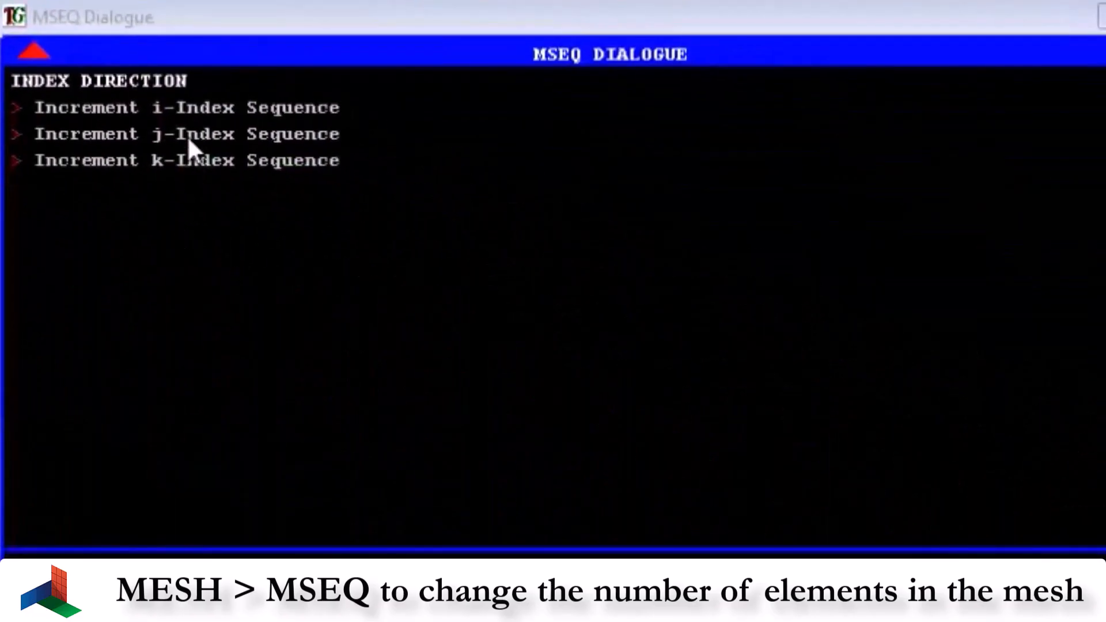
click(188, 136)
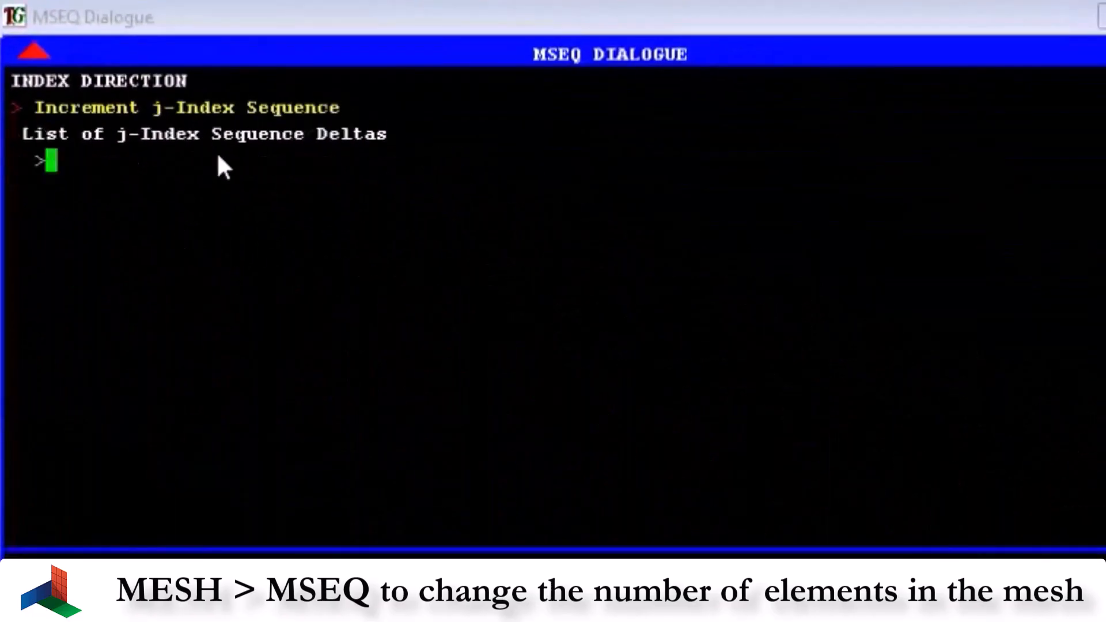
text(10)
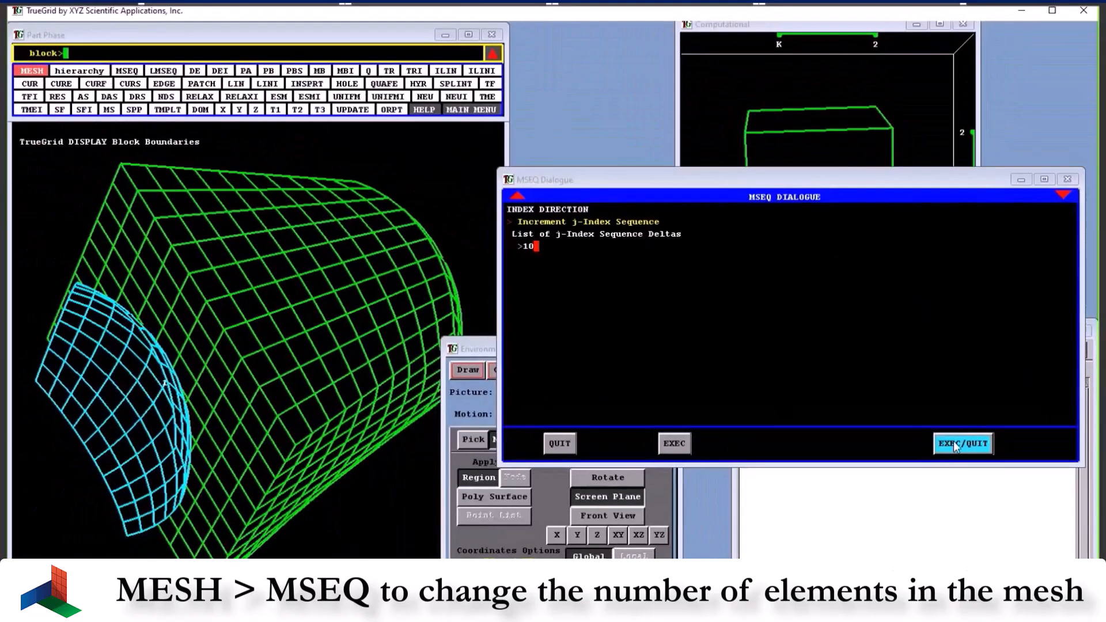
click(953, 441)
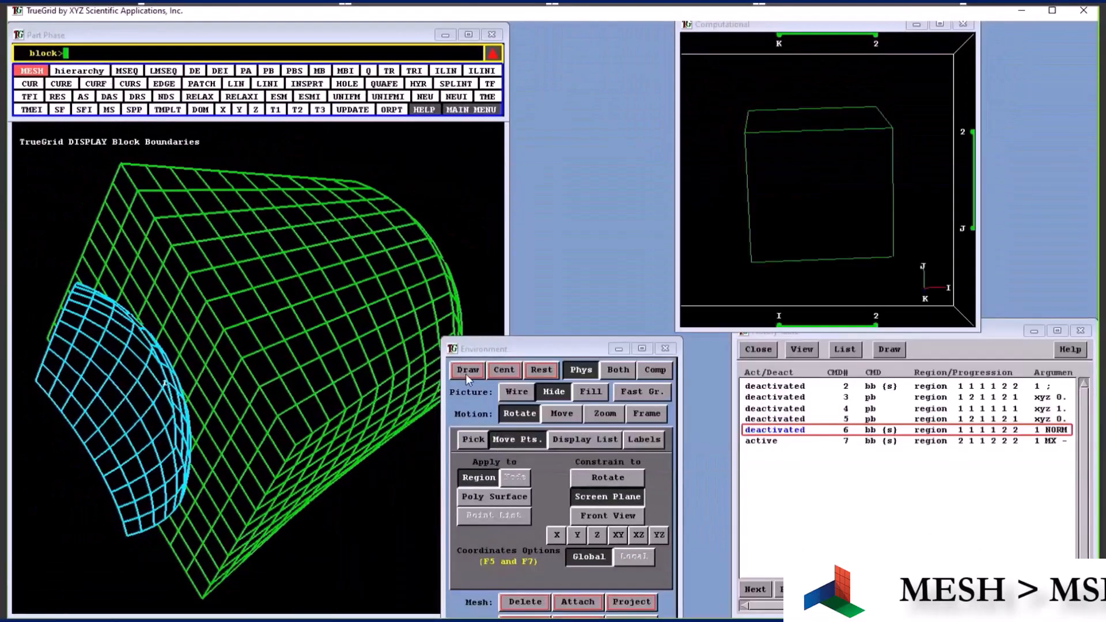
Step: Increment the mesh's k-index sequence by 20 elements with MSEQ and redraw the refined block
click(127, 70)
click(579, 248)
text(20)
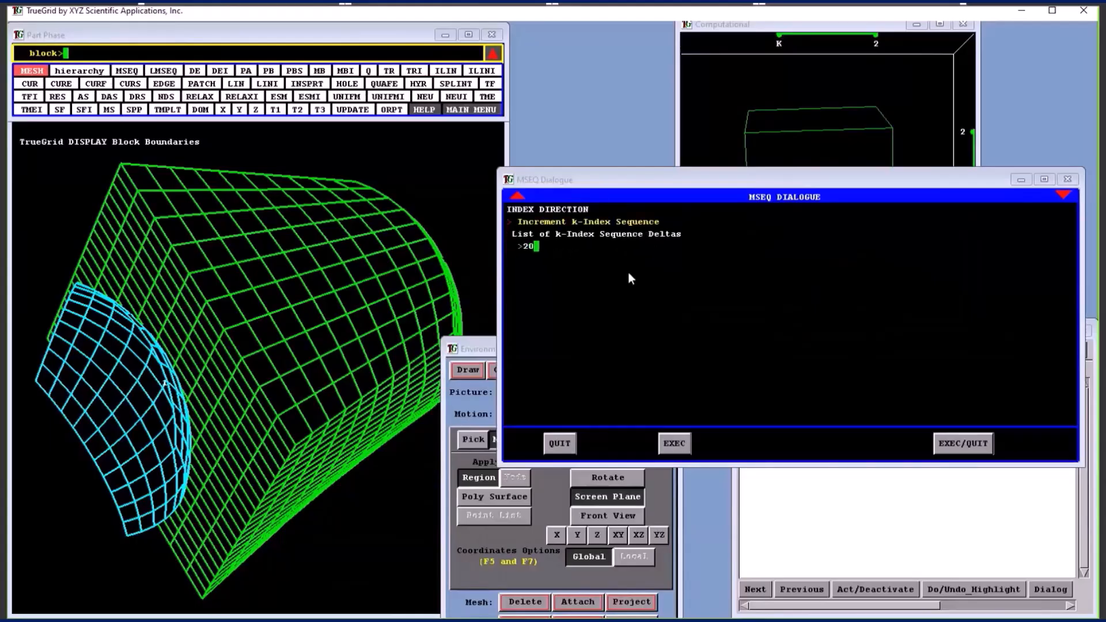
click(956, 444)
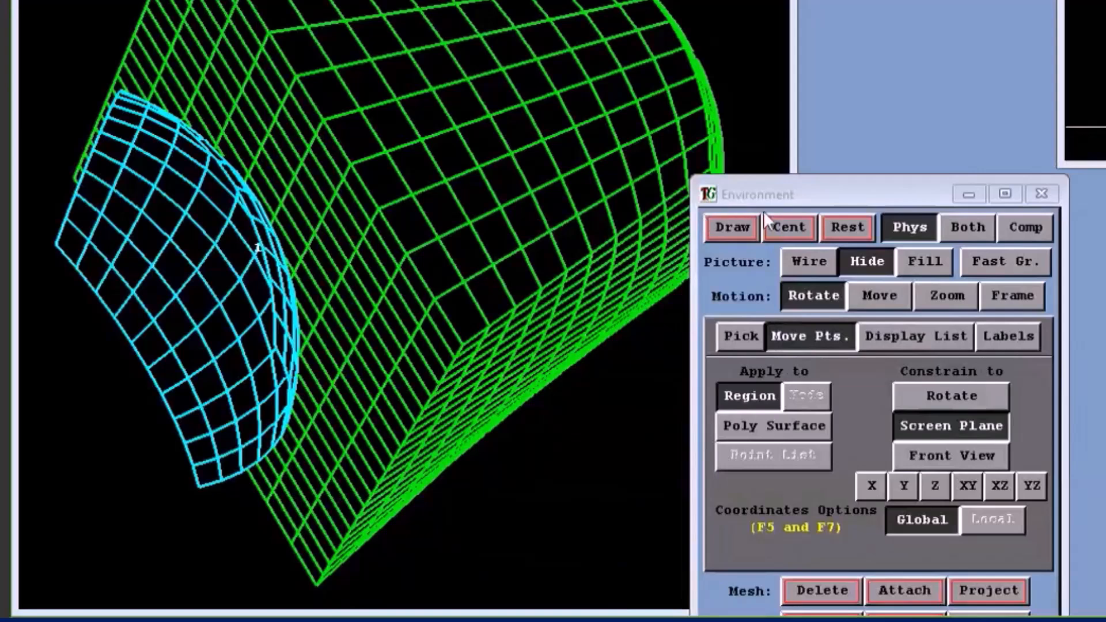
click(748, 224)
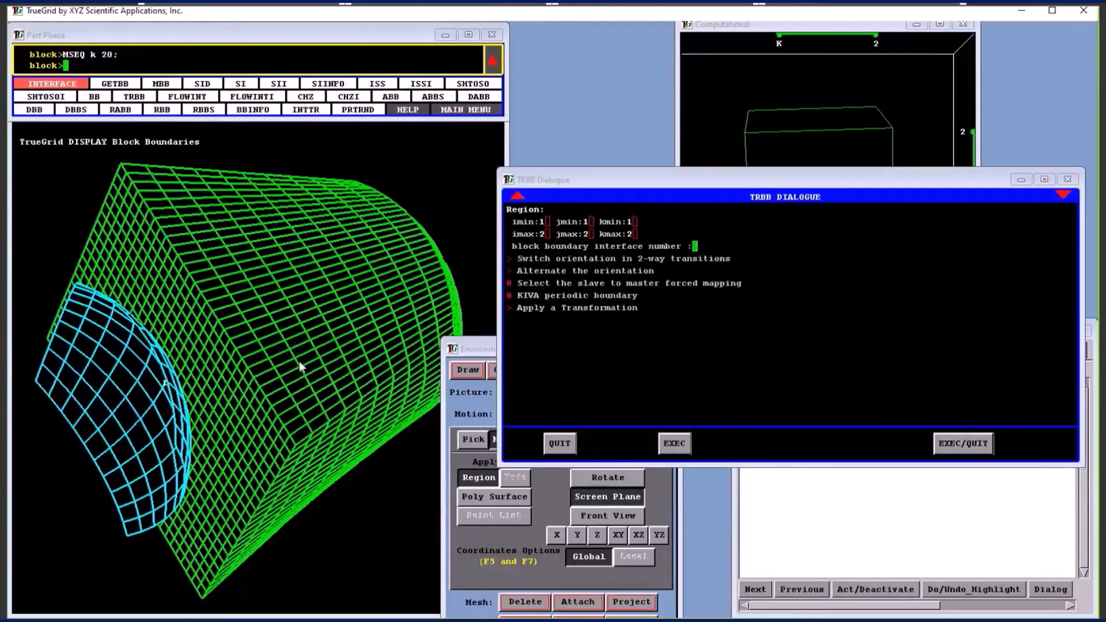
Step: Enter the block's I = 1 face, 1 1 1 to 1 2 2, as the region of the transition block boundary (TRBB)
click(854, 166)
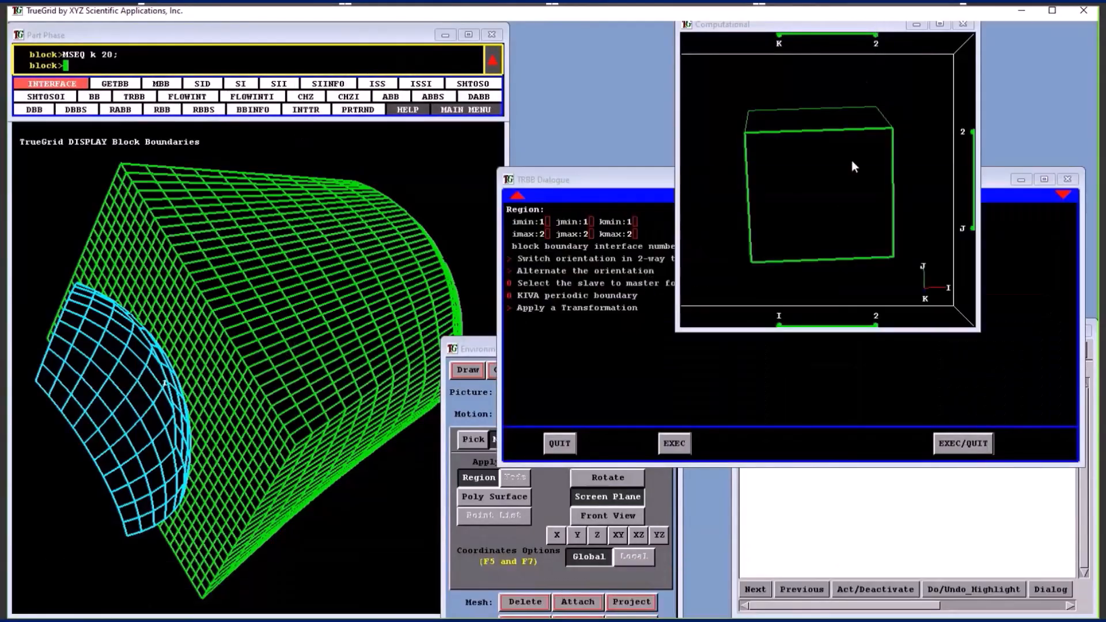
click(853, 319)
key(F1)
click(618, 196)
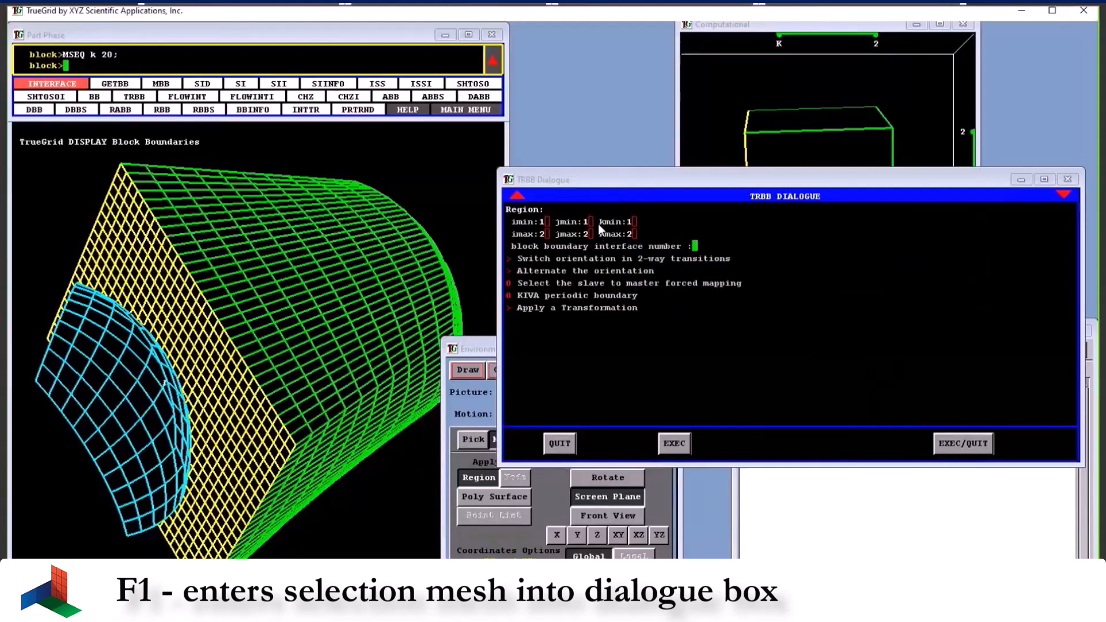
key(F1)
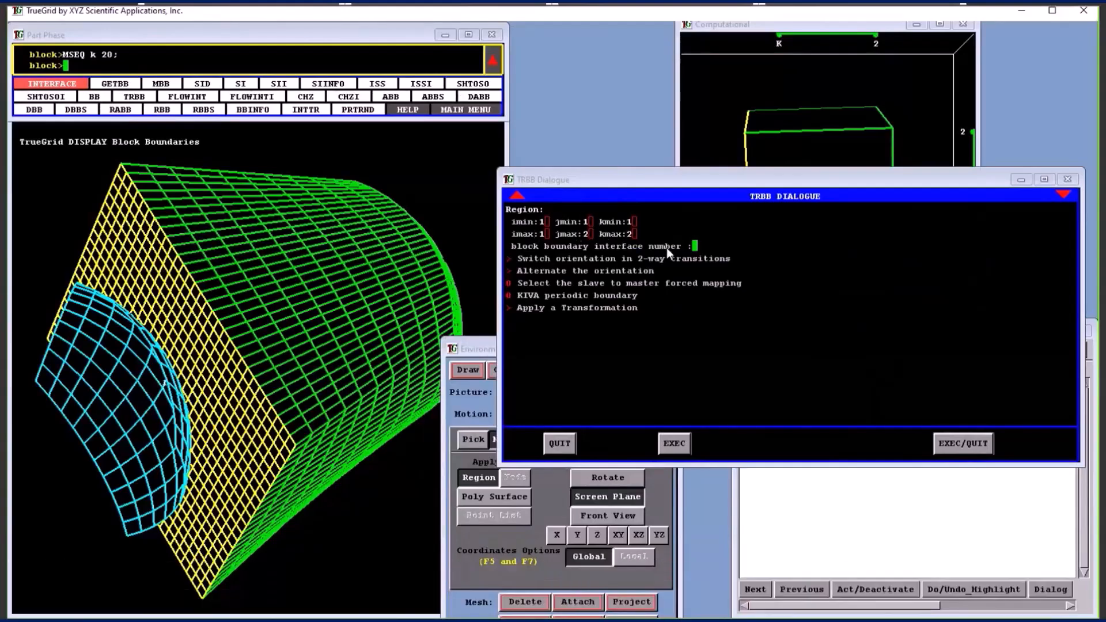
Step: Set the transition block boundary's interface number to 1, execute it, and inspect the redrawn mesh
text(1)
click(961, 439)
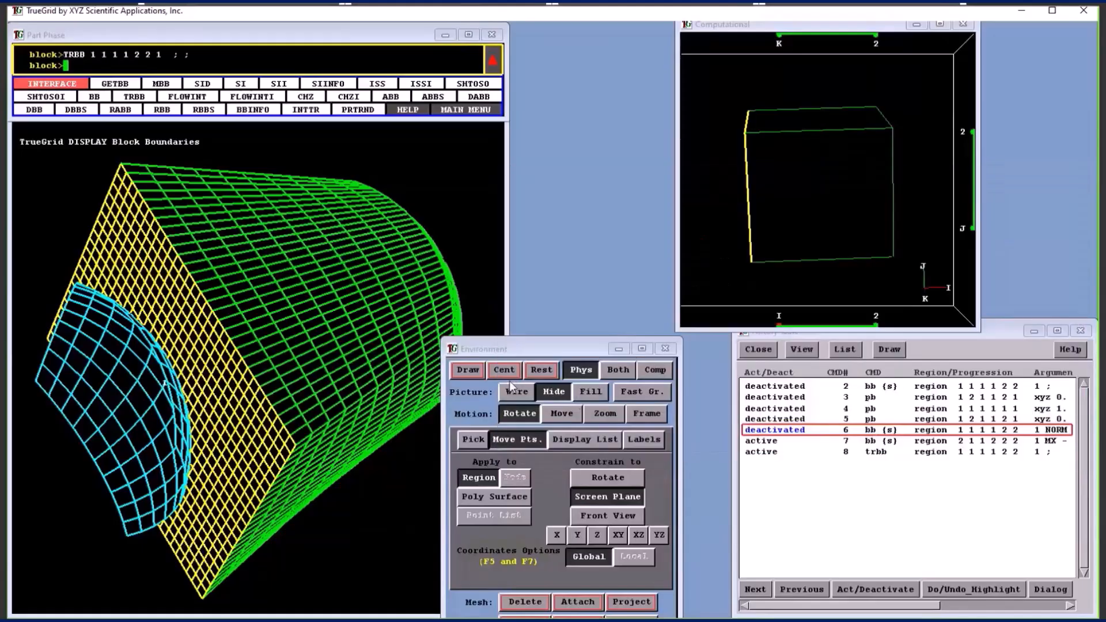
click(464, 370)
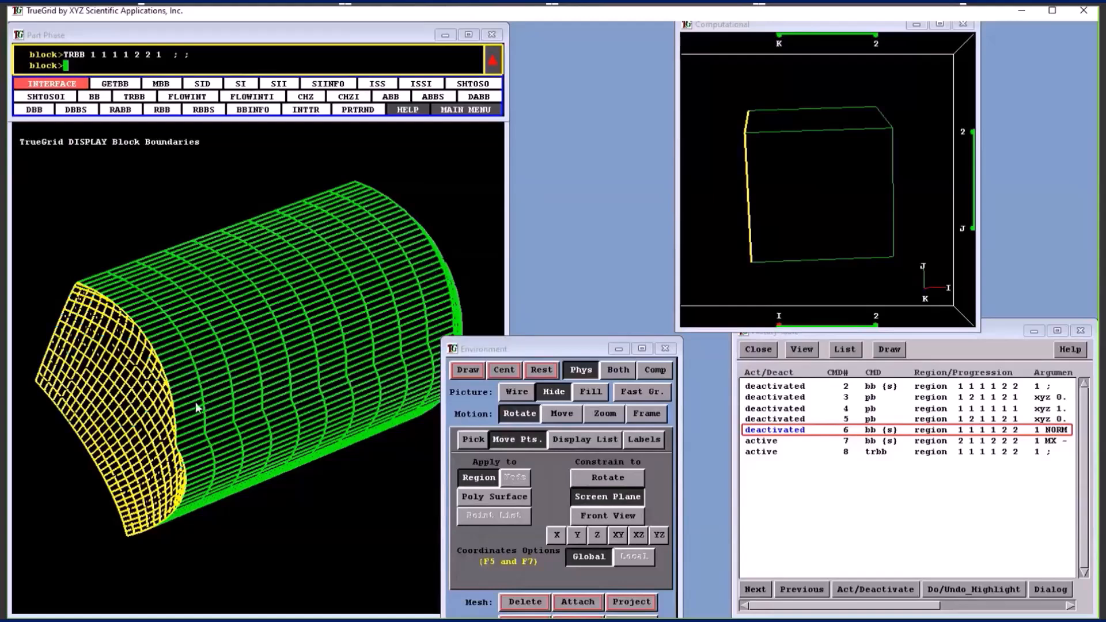
drag(279, 375, 122, 388)
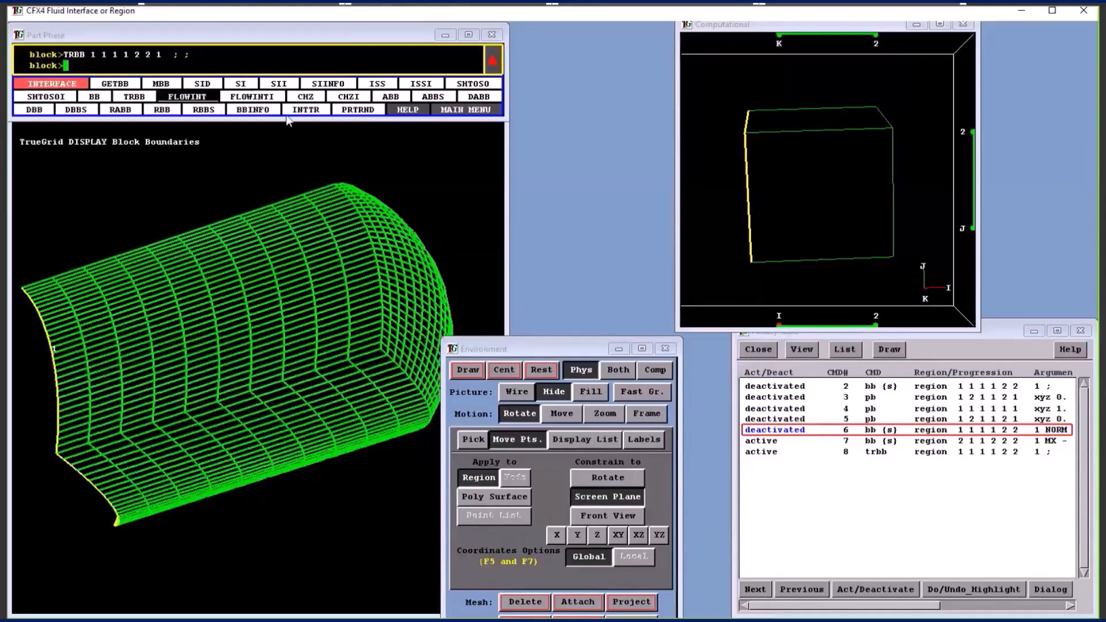
Step: Increment the mesh's i-index sequence by 15 elements with MSEQ, redraw, and inspect the transition from the interface face
click(466, 109)
click(53, 84)
click(126, 70)
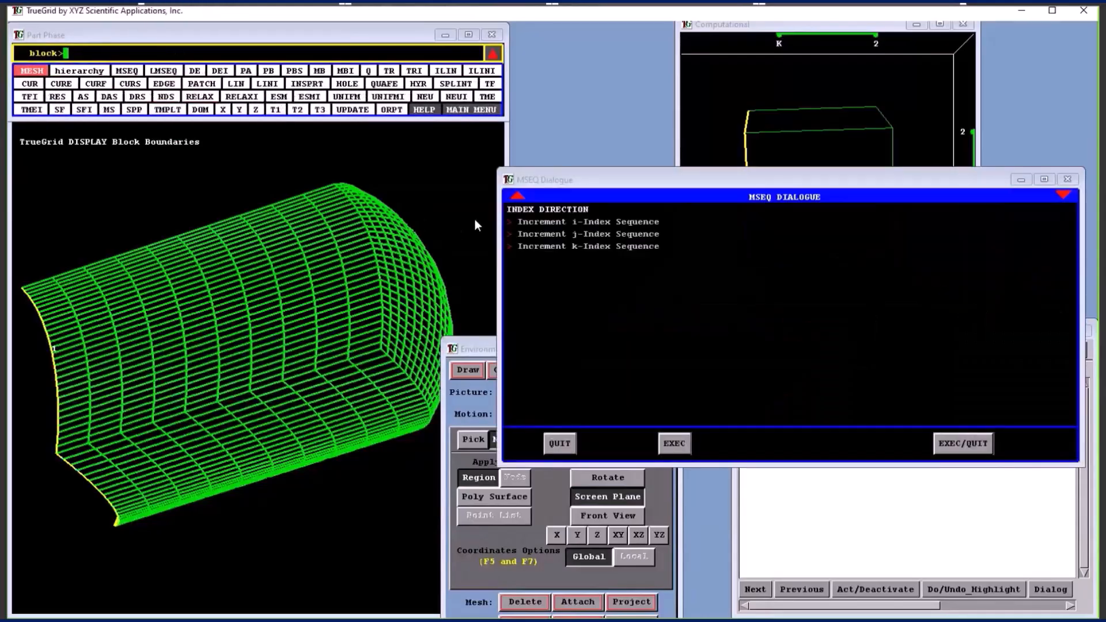
click(551, 223)
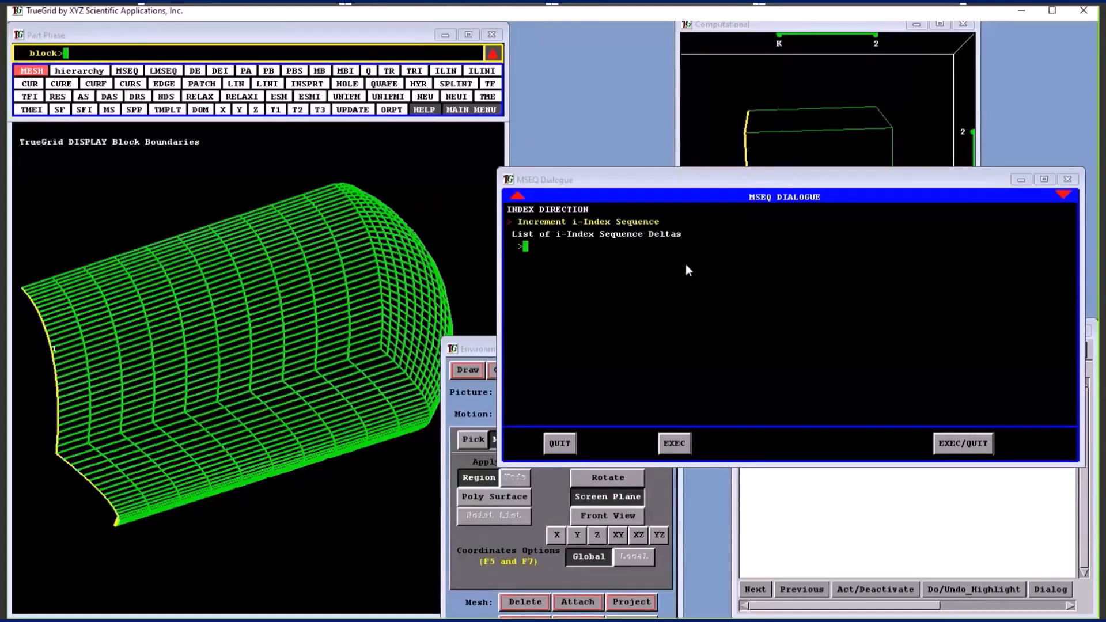
text(15)
click(959, 447)
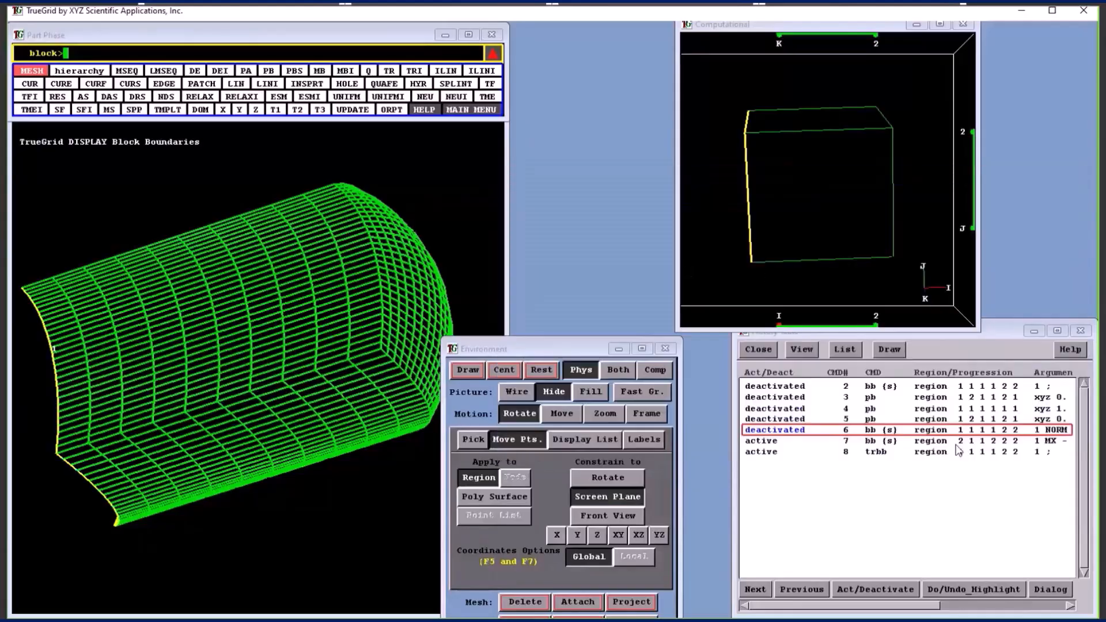
click(466, 371)
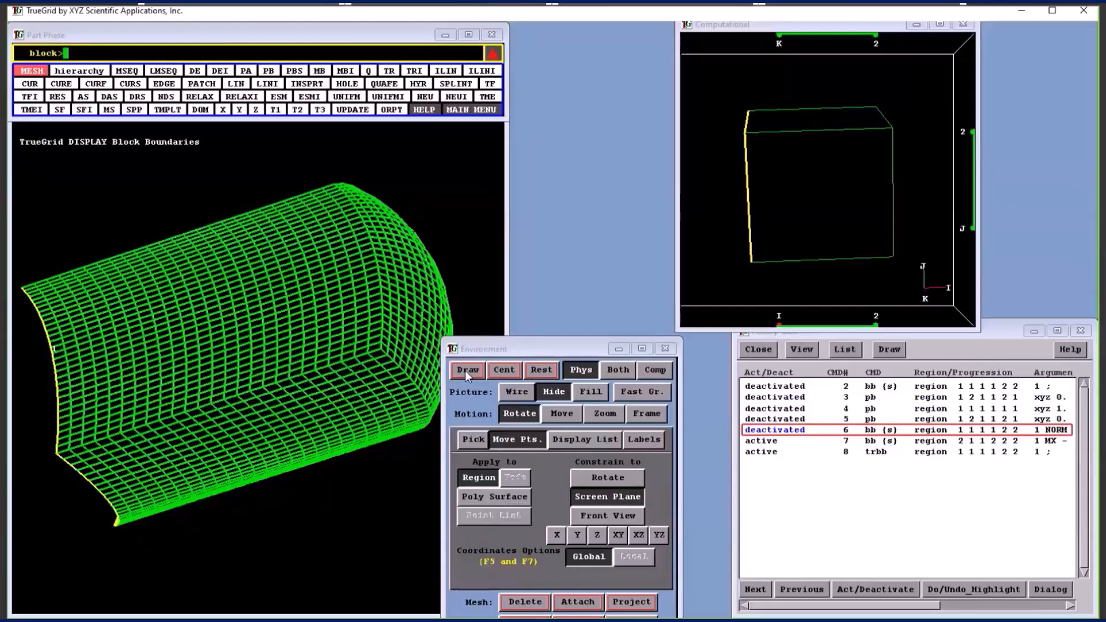
drag(133, 338, 301, 311)
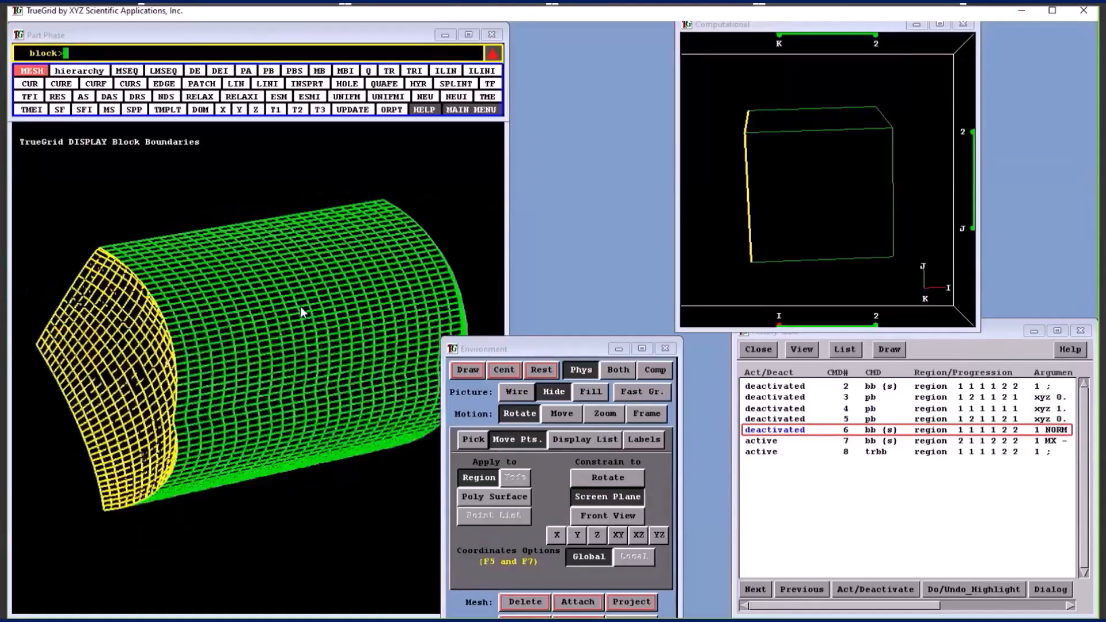
Step: Switch to the merge phase and examine the transition mesh joining the sphere and the second block
text(merge)
key(Return)
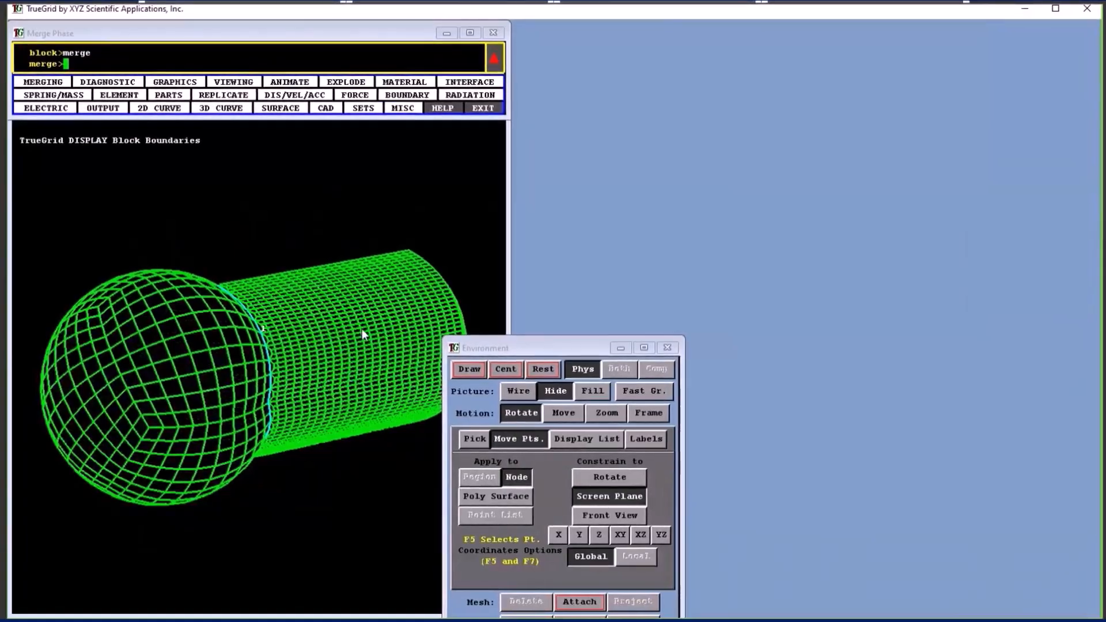
click(664, 408)
middle_drag(191, 283, 261, 363)
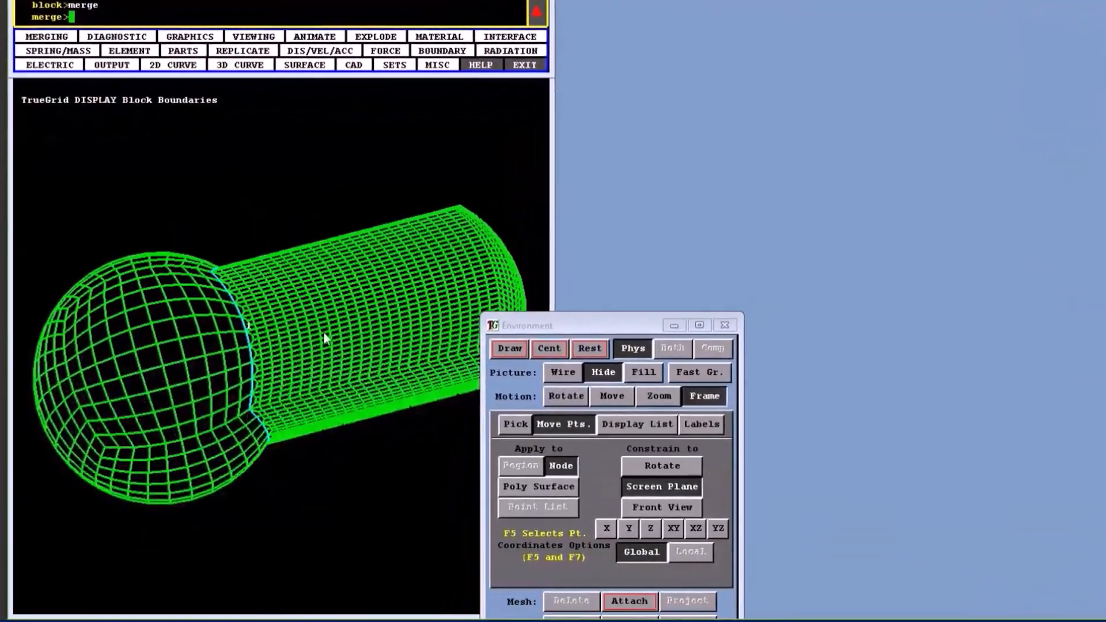
middle_drag(295, 331, 296, 332)
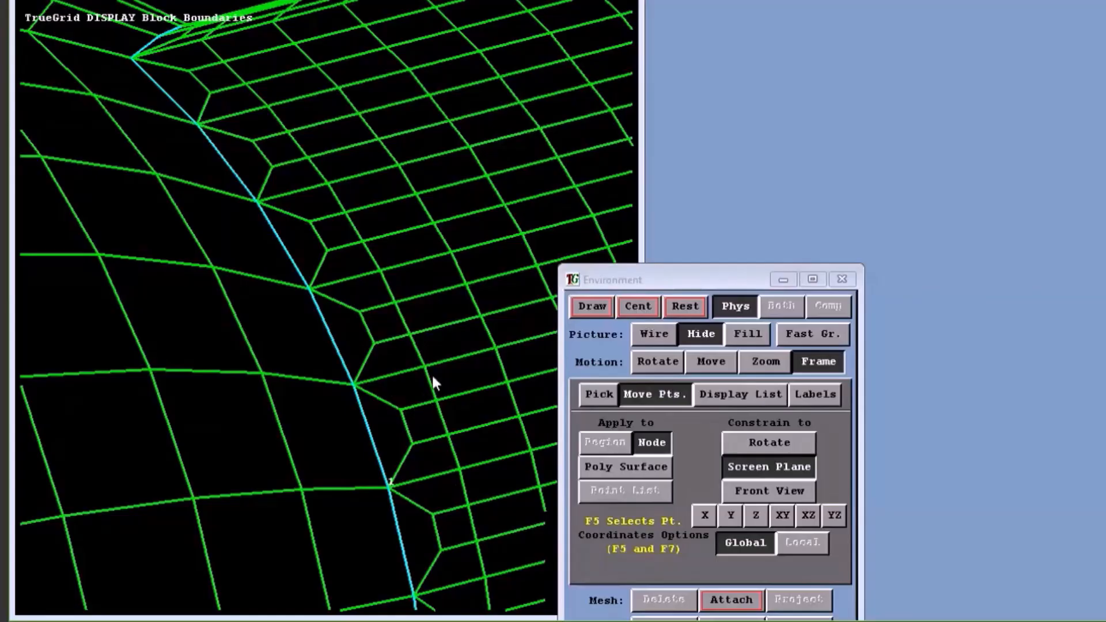
click(634, 306)
click(658, 361)
middle_drag(420, 374, 465, 339)
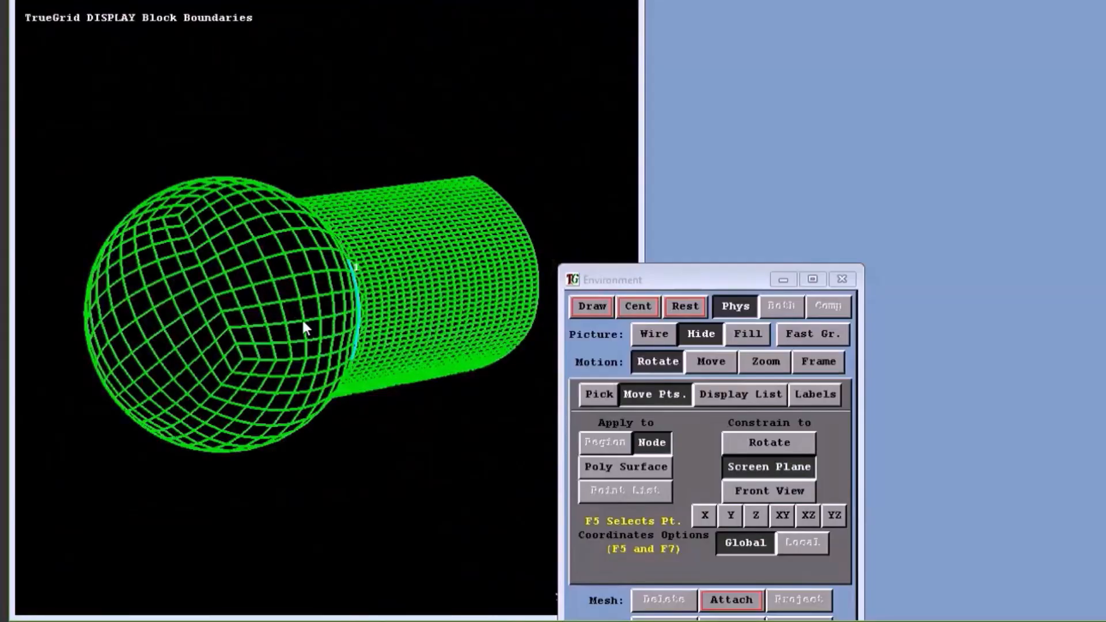
Step: Remove part 1, the sphere, from the display with rp 1 and show none of the block boundary interfaces
key(Return)
middle_drag(382, 338, 486, 225)
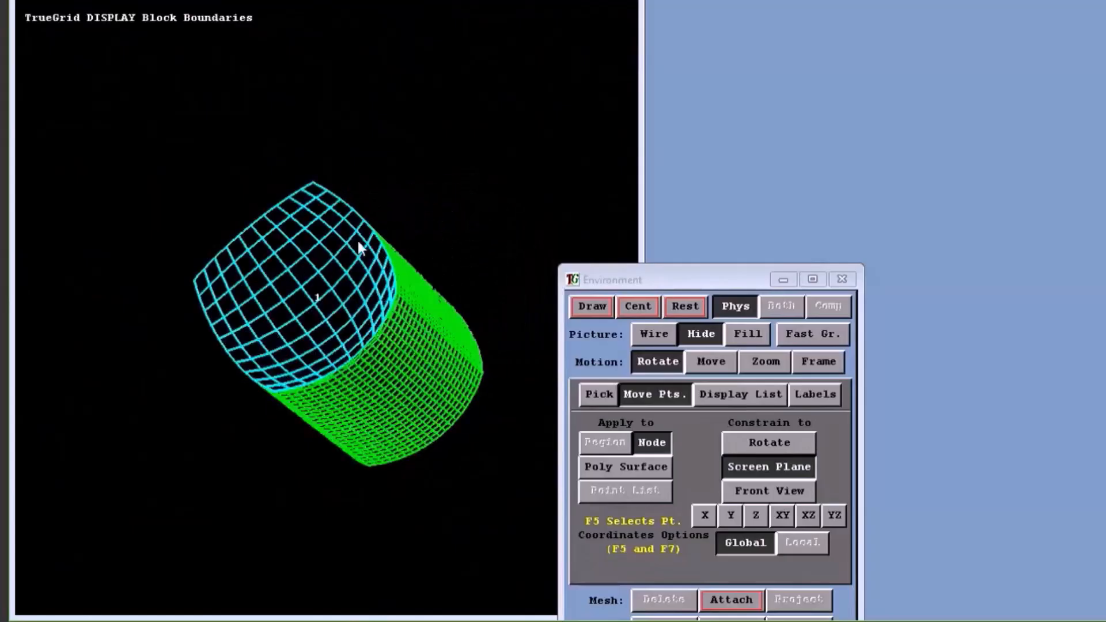
click(723, 395)
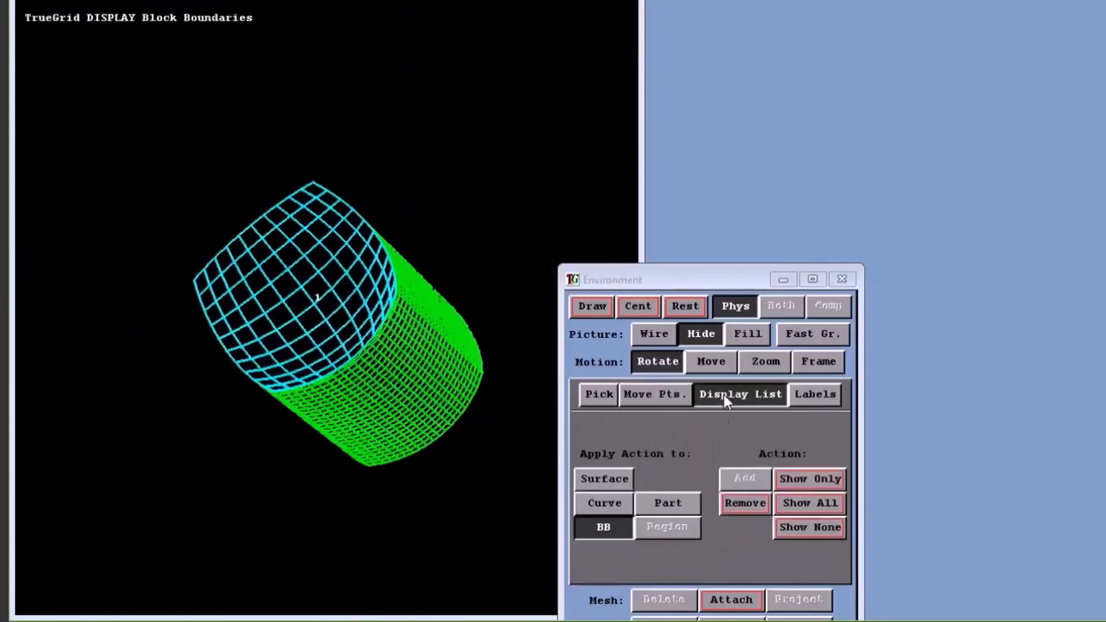
click(787, 526)
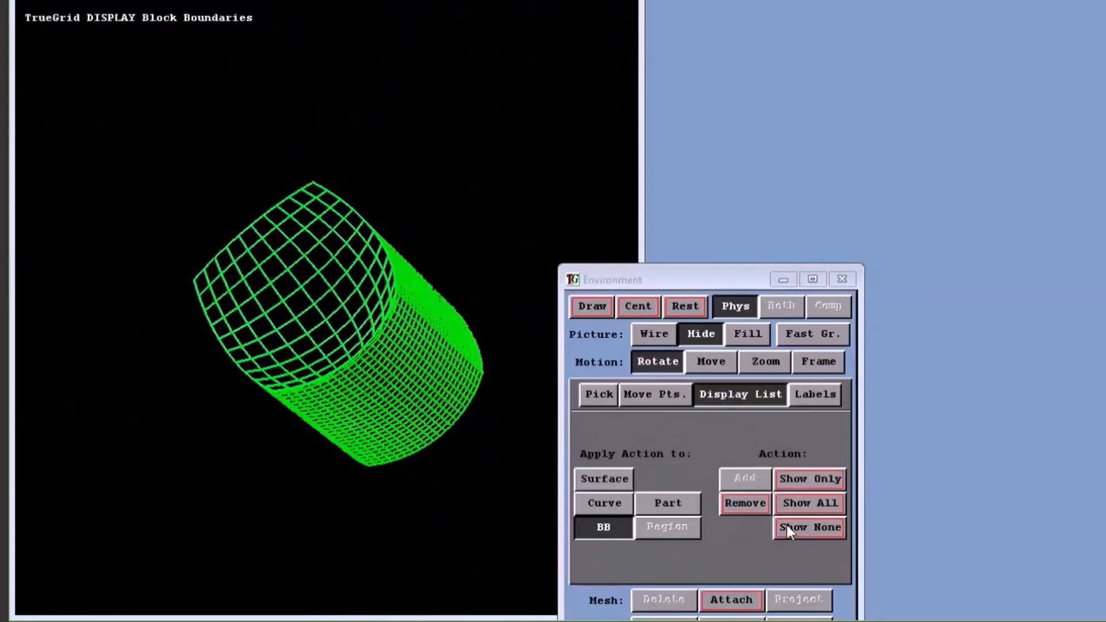
Step: Redraw the remaining block in Fill mode and examine the transition elements along its curved interface face
drag(432, 432, 534, 510)
mouse_move(534, 515)
mouse_down()
mouse_move(548, 511)
mouse_move(540, 526)
mouse_up()
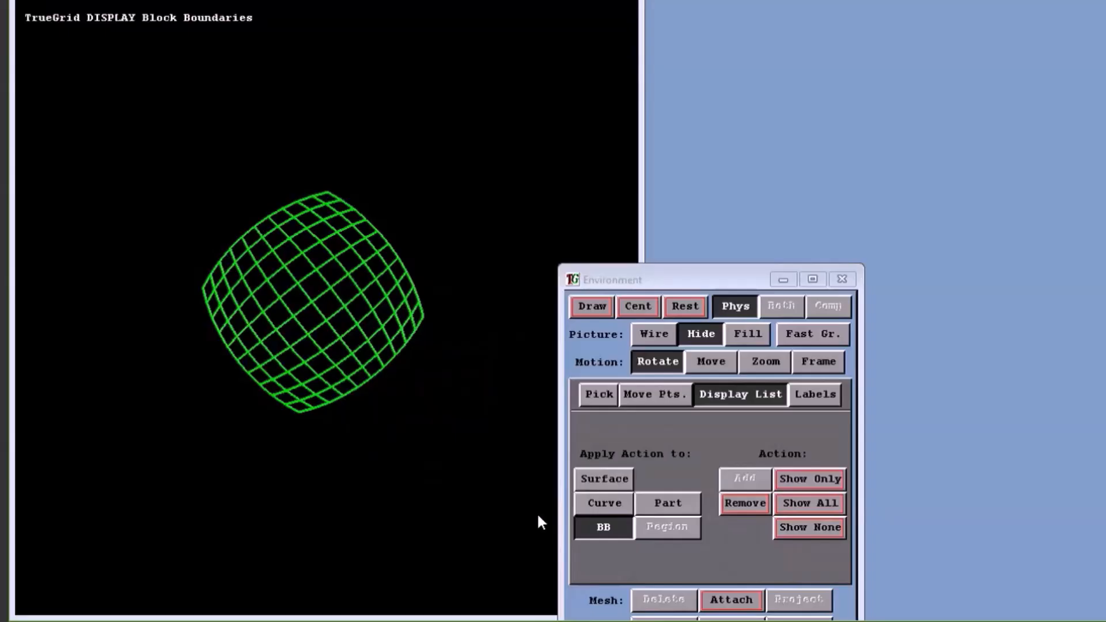
drag(455, 533, 401, 429)
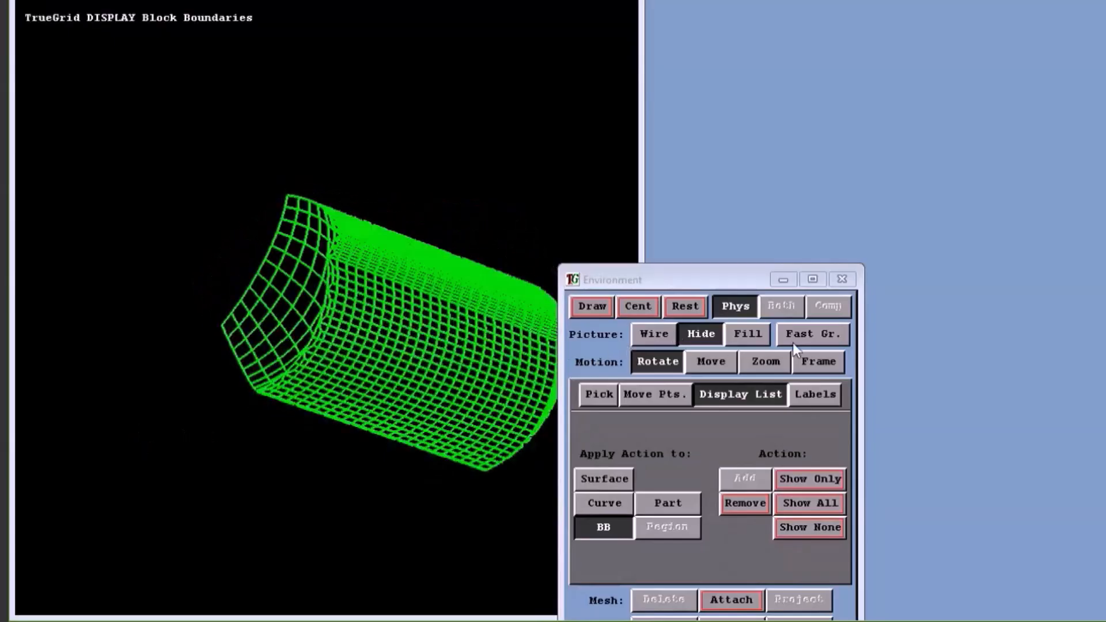
click(813, 358)
drag(337, 299, 420, 419)
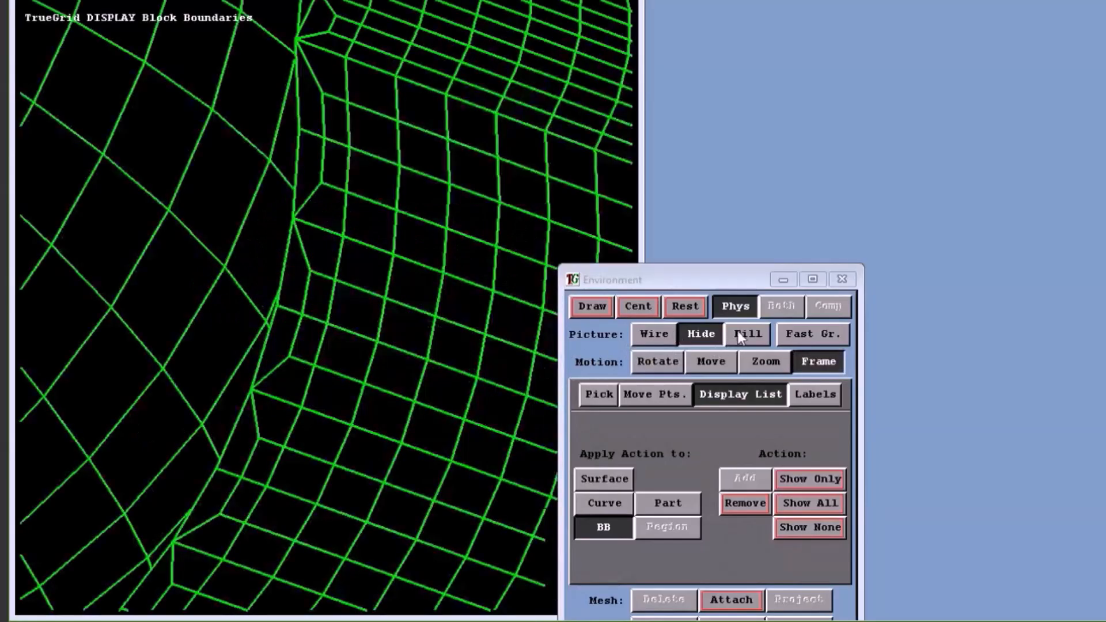
click(748, 334)
click(593, 307)
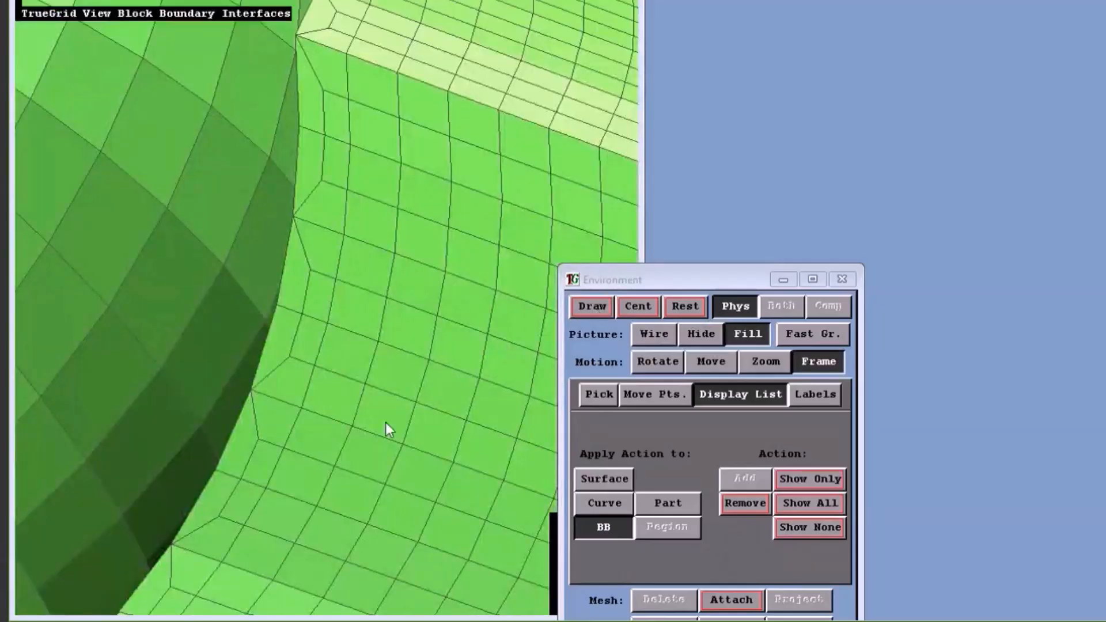
click(637, 306)
click(658, 361)
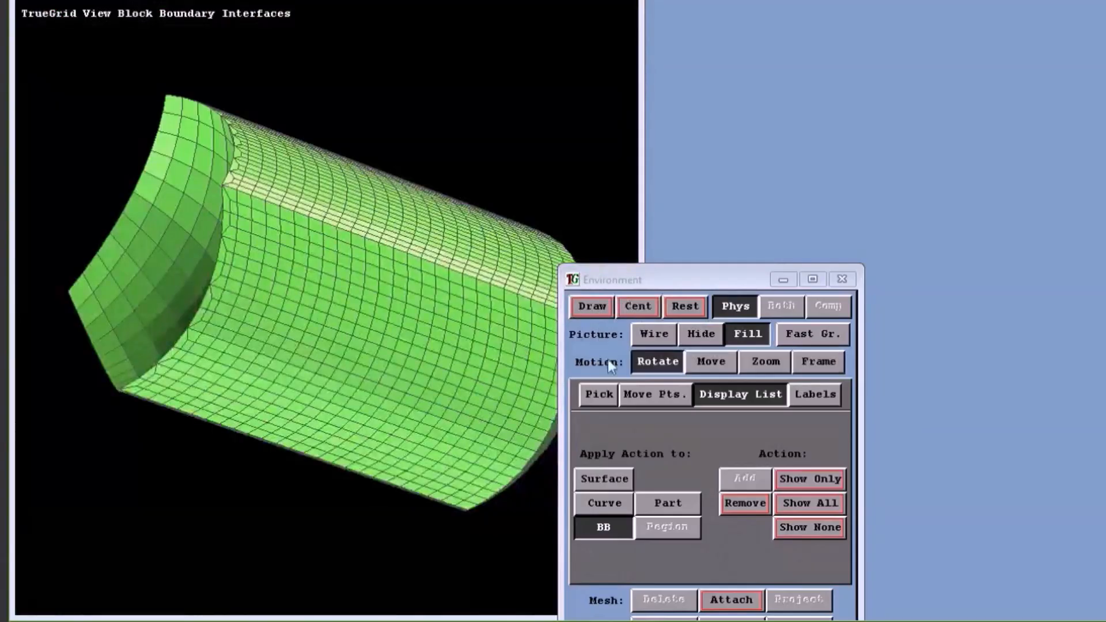
drag(224, 283, 556, 394)
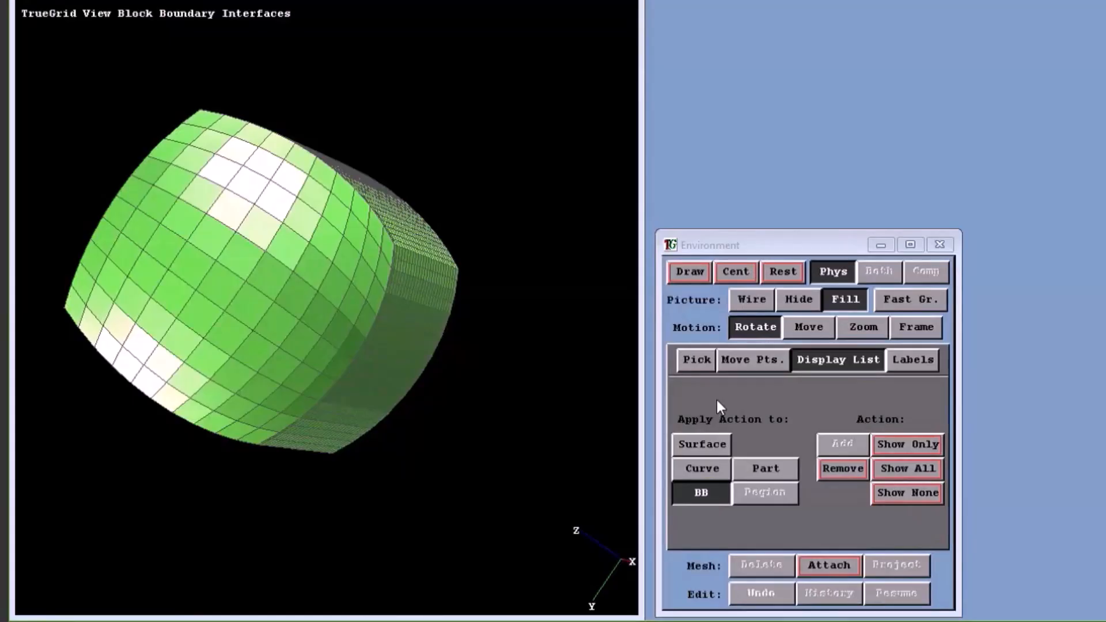
Step: Start set editing for picked bricks, requiring 3 nodes to select each element
click(697, 360)
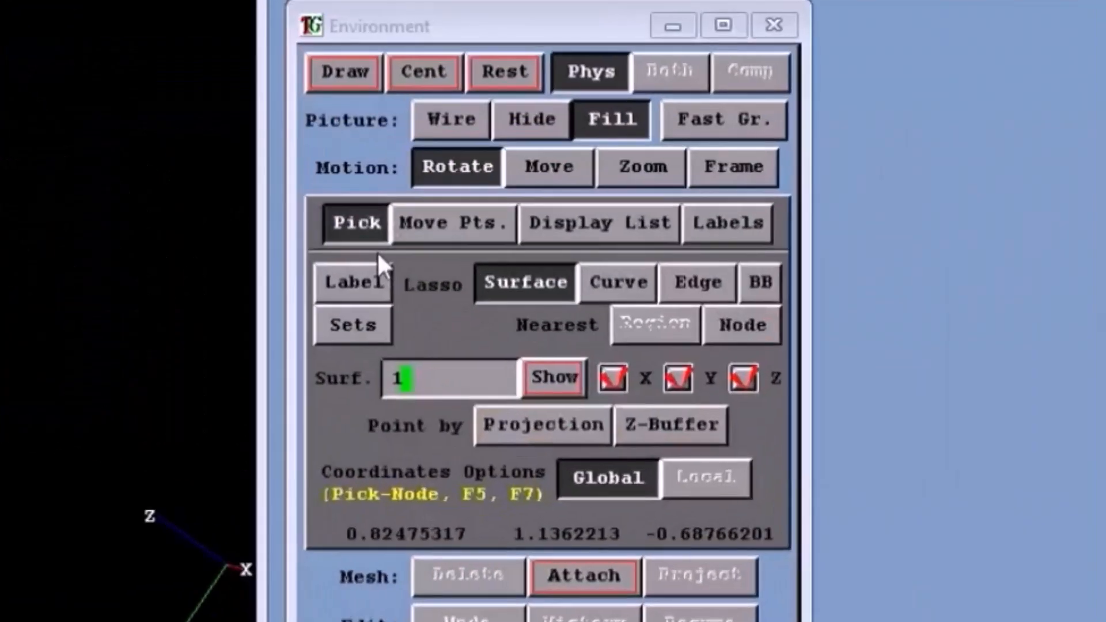
click(352, 325)
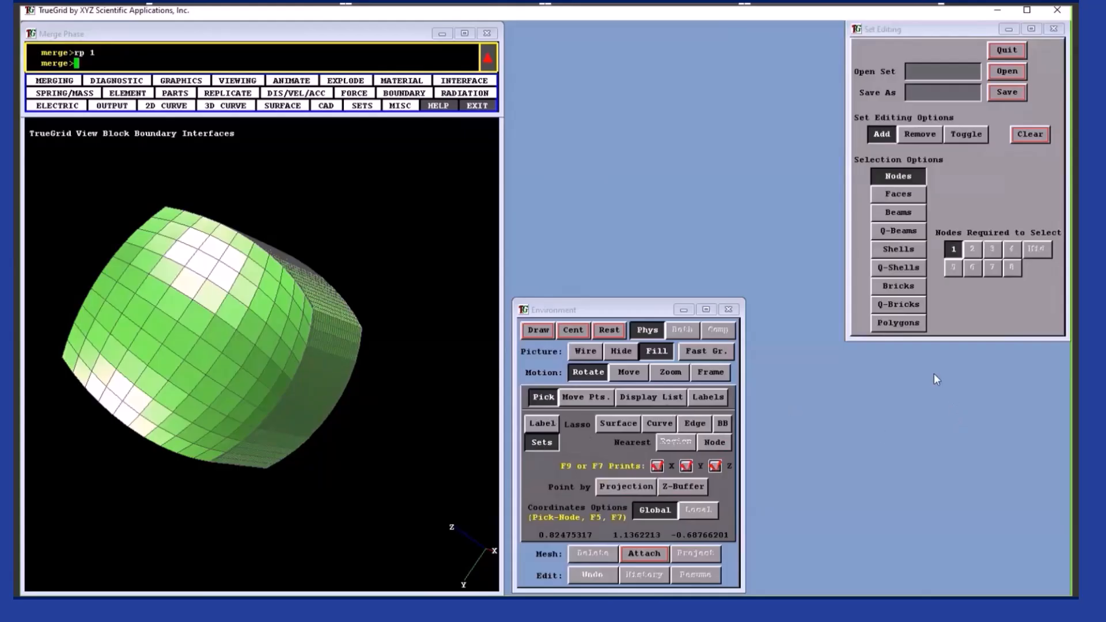
click(902, 288)
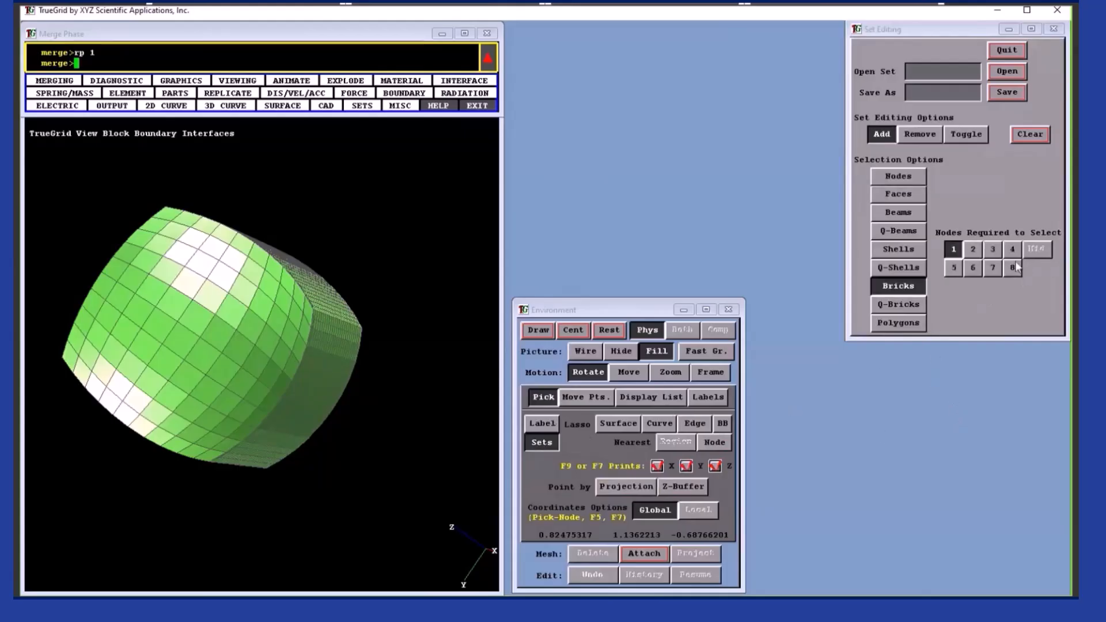
click(993, 250)
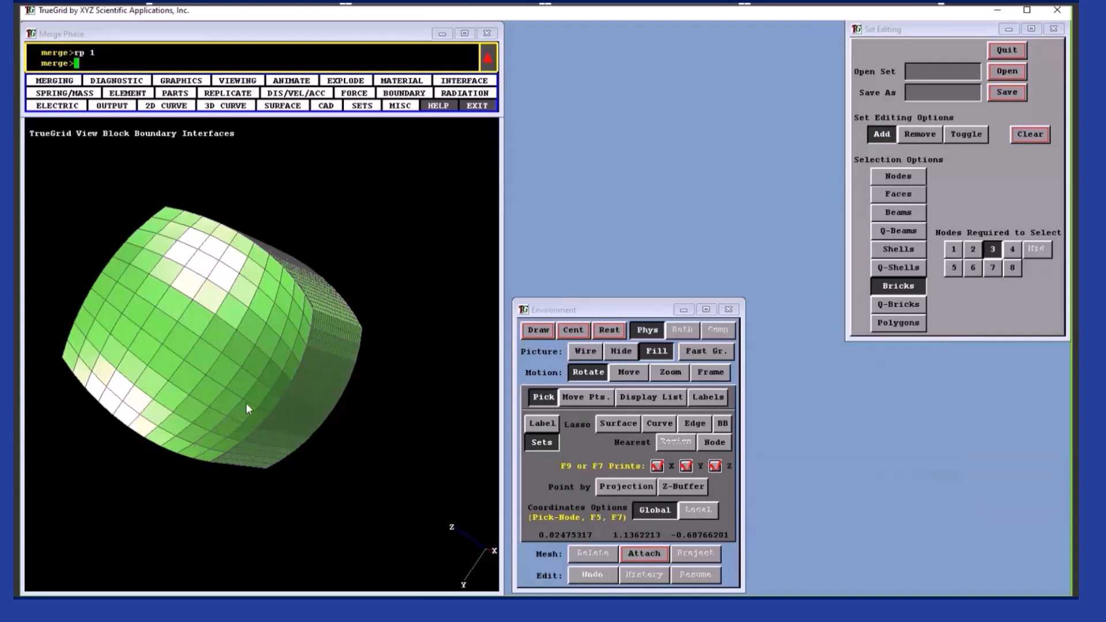
Step: Lasso the interior bricks of the curved interface face, save them as element set e1, and quit set editing
mouse_move(263, 270)
mouse_down()
mouse_move(185, 226)
mouse_move(154, 232)
mouse_move(89, 309)
mouse_move(74, 356)
mouse_move(105, 406)
mouse_move(240, 482)
mouse_up()
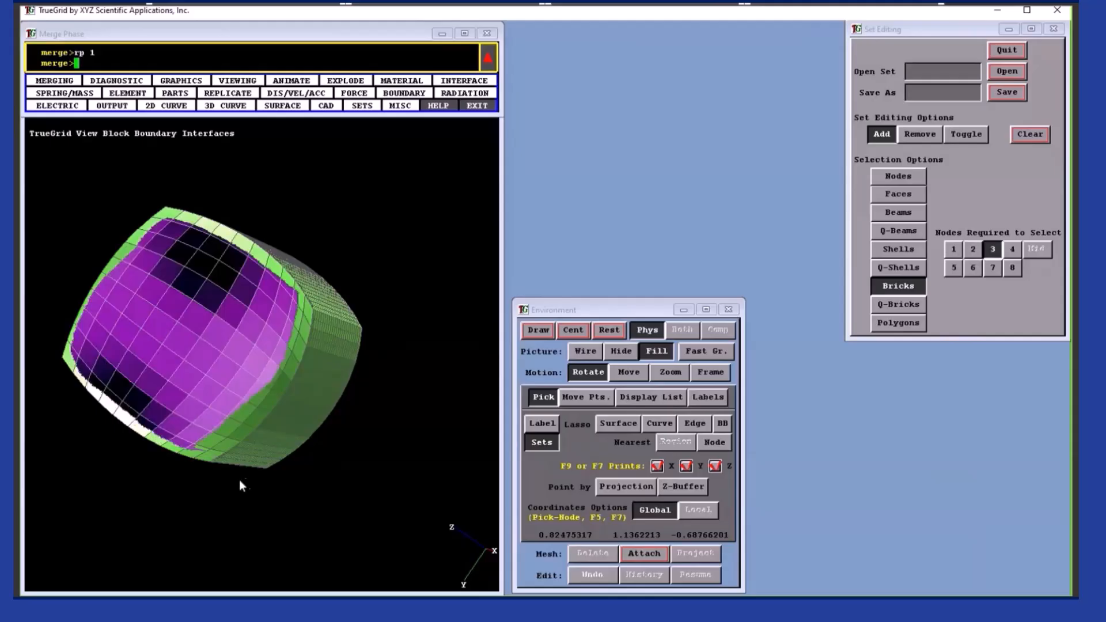
drag(314, 410, 402, 304)
drag(292, 390, 171, 362)
middle_drag(170, 362, 264, 479)
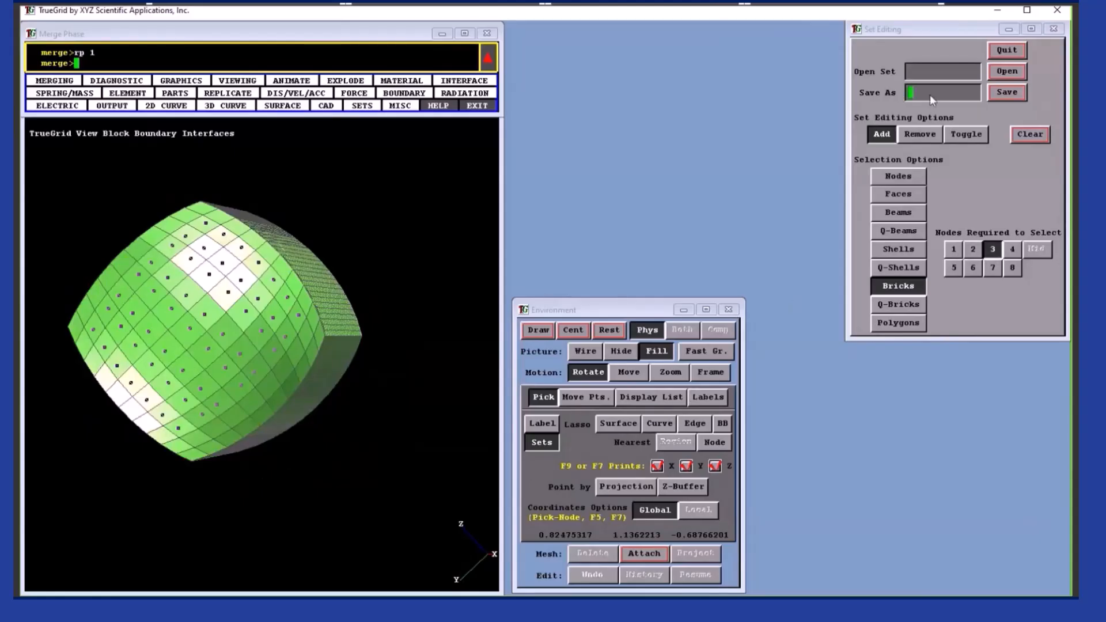
key(Return)
click(1007, 50)
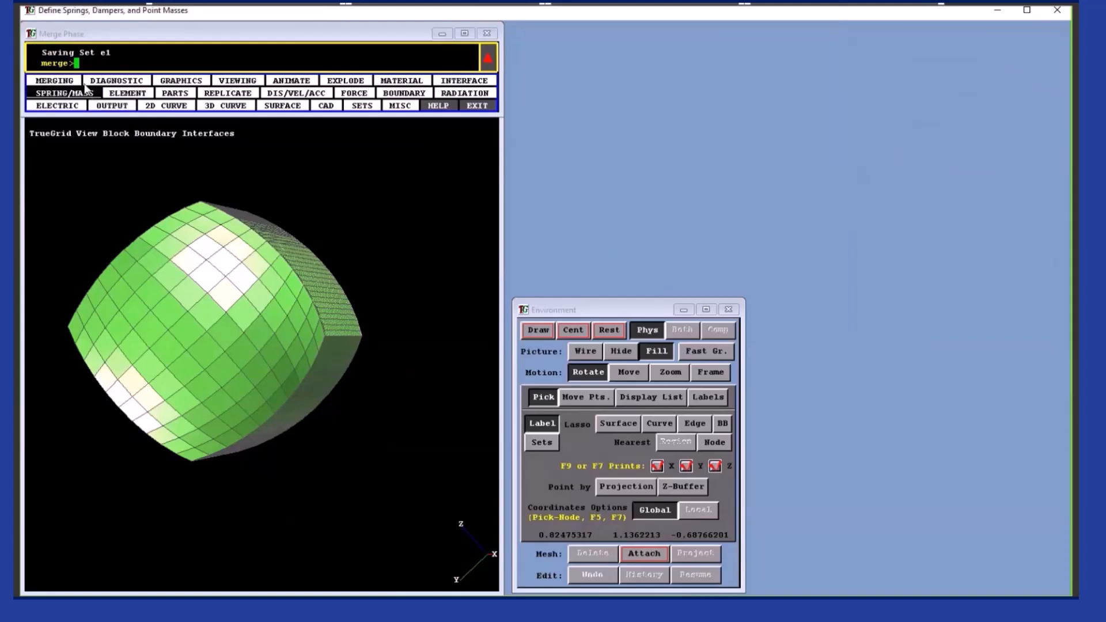
Step: Assign material number 2 to element set e1 with MT and inspect the recolored interface face
click(387, 81)
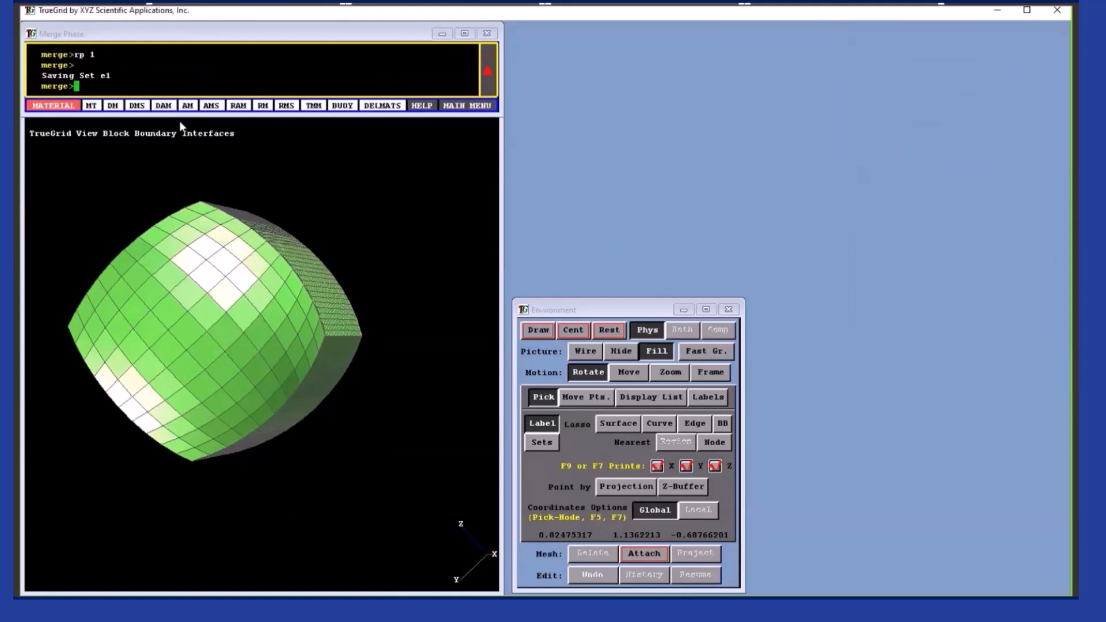
click(91, 105)
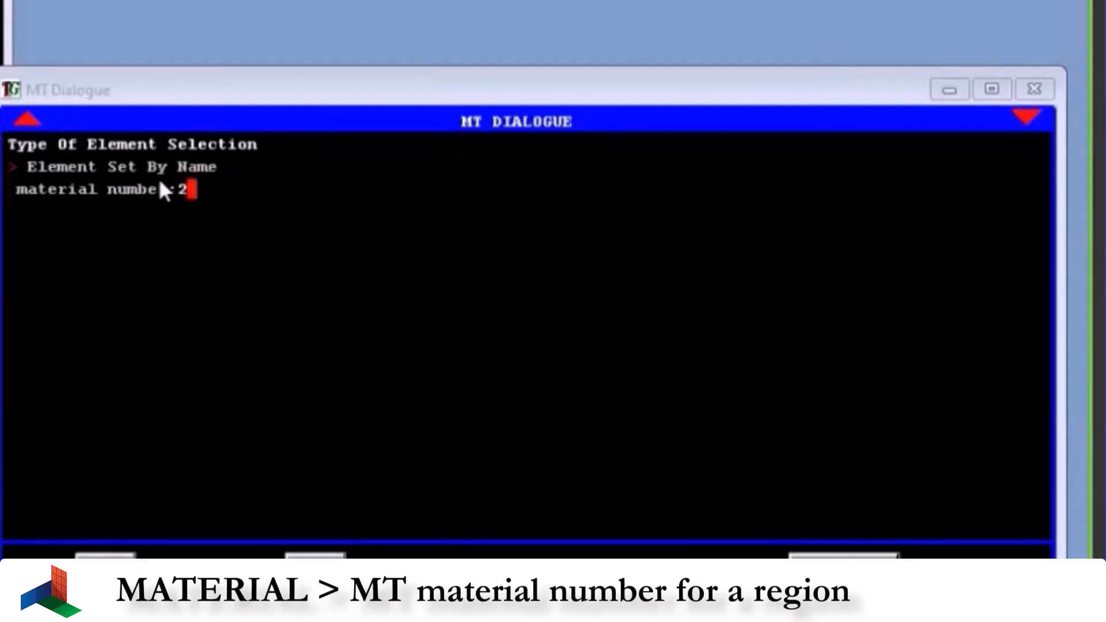
click(173, 168)
text(e1)
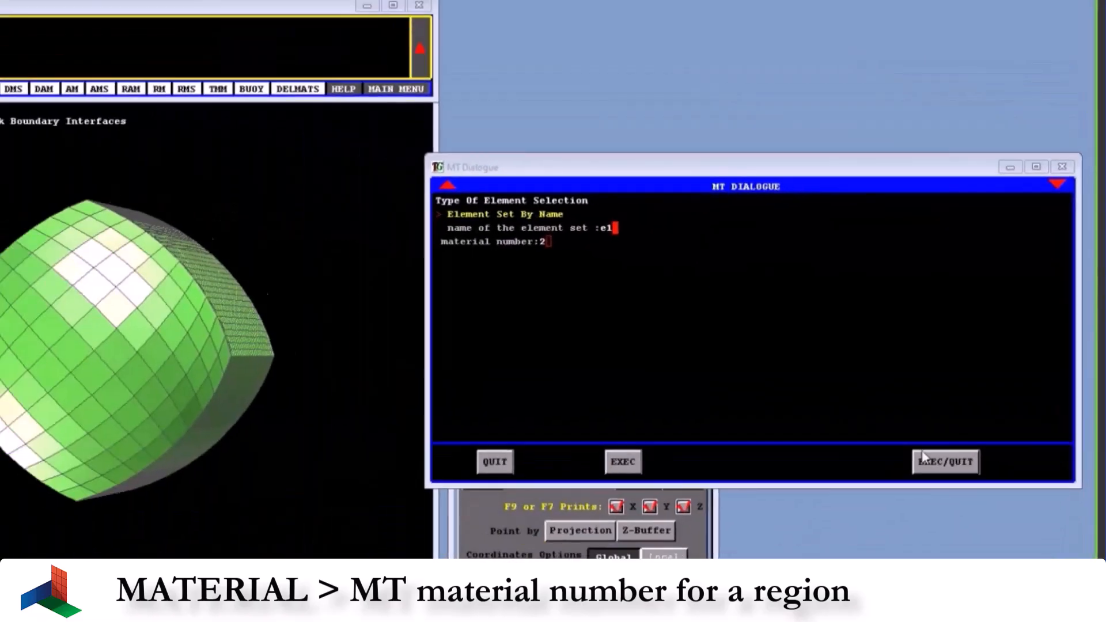
click(842, 557)
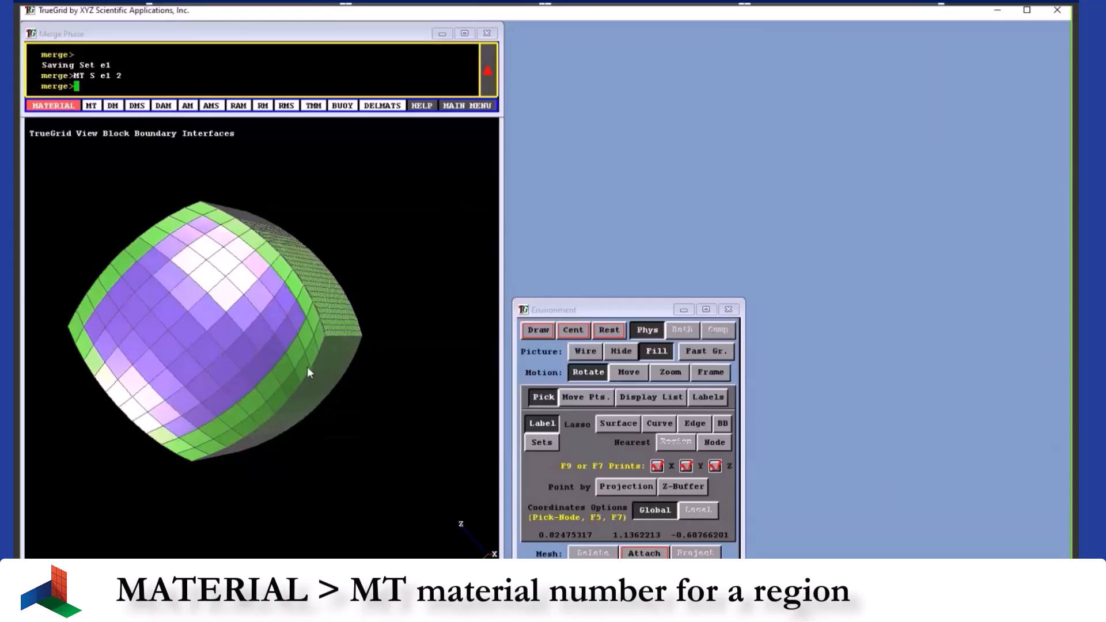
mouse_move(321, 382)
mouse_down()
mouse_move(360, 299)
mouse_move(315, 291)
mouse_up()
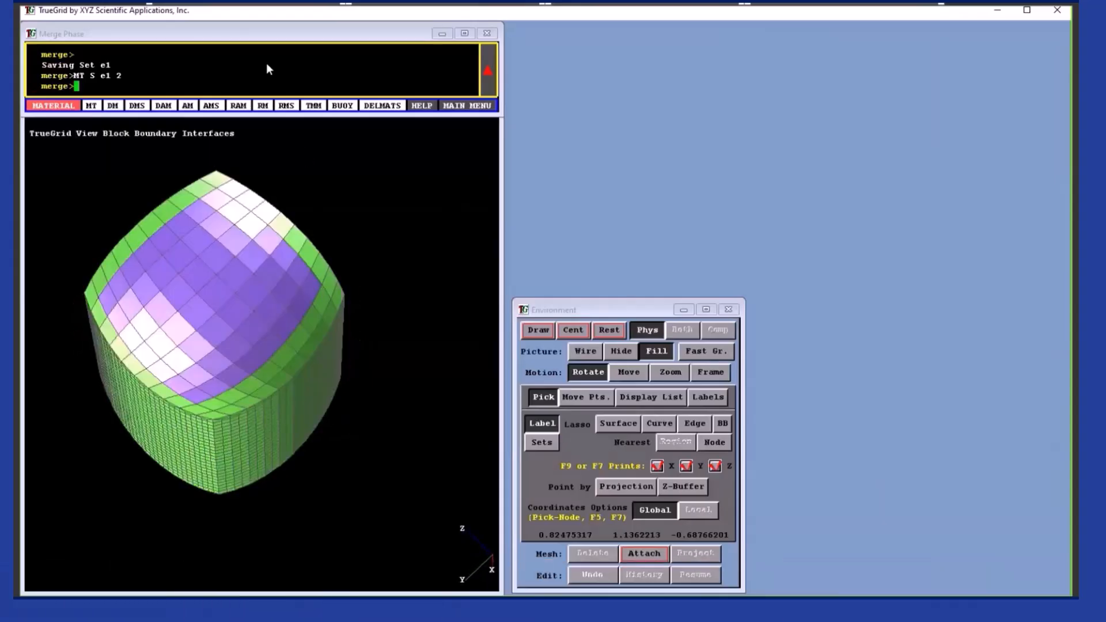
Step: Remove material 2 from the display with rm 2 and inspect the transition elements underneath
text(rm 2)
key(Return)
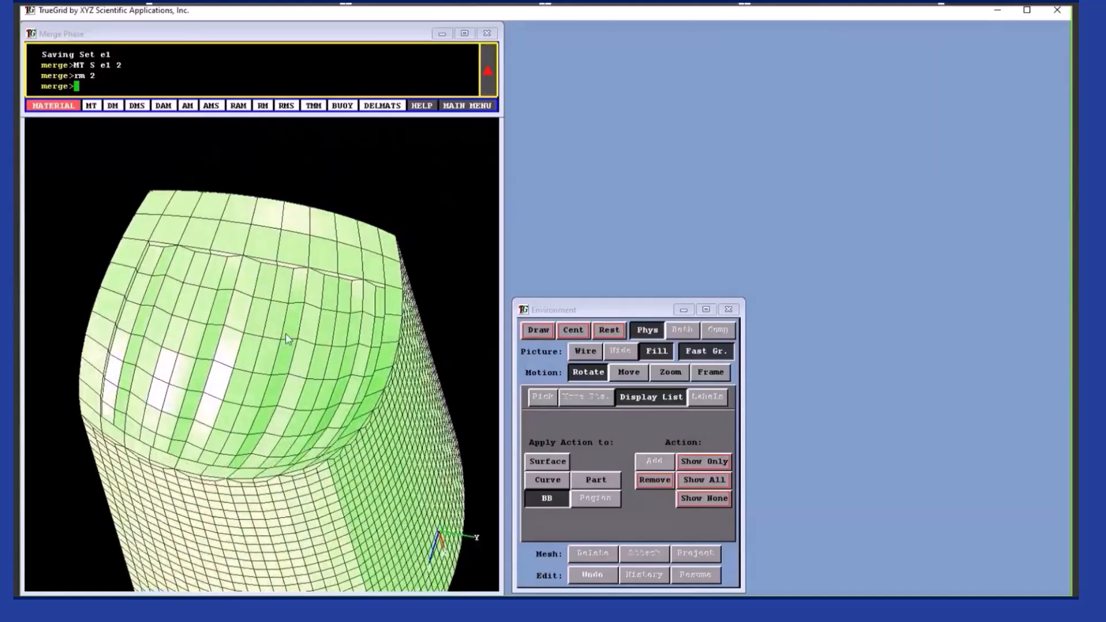
drag(287, 338, 275, 422)
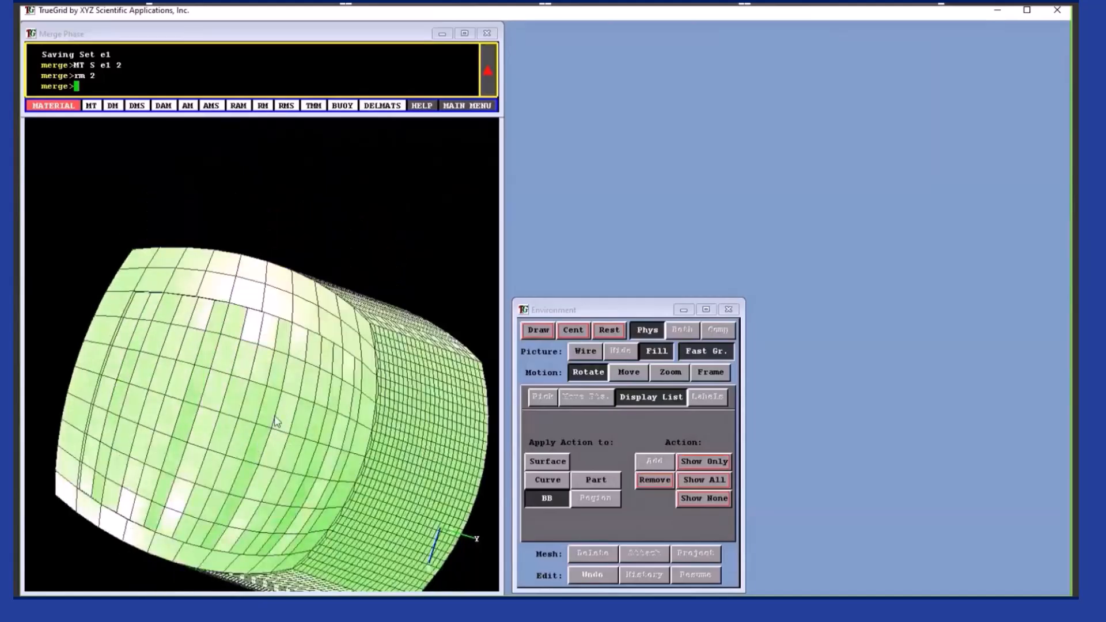